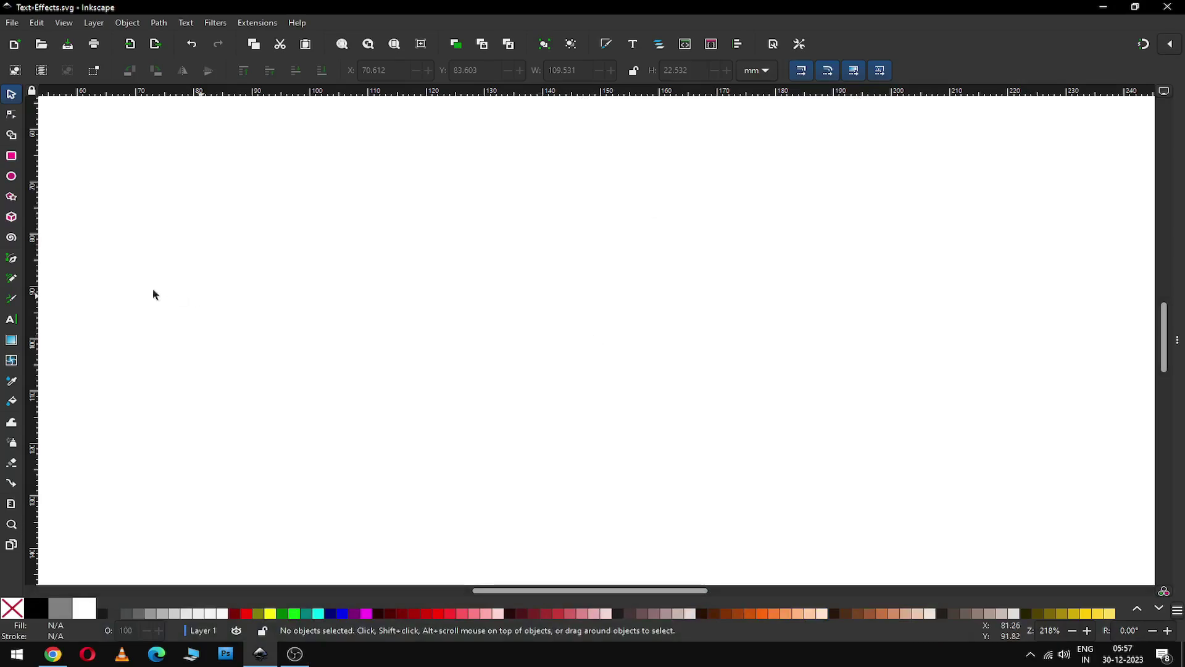
# - Add the text "INKSCAPE" on the blank canvas in the Impact font
pyautogui.click(11, 318)
pyautogui.click(330, 333)
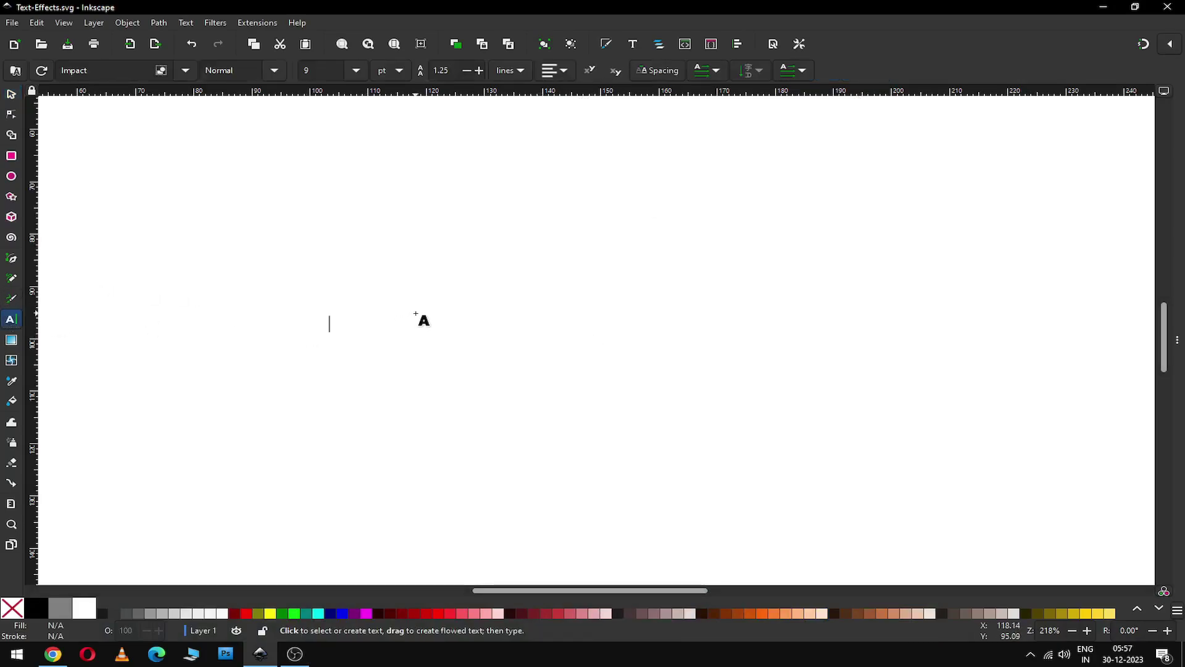
pyautogui.write('INK')
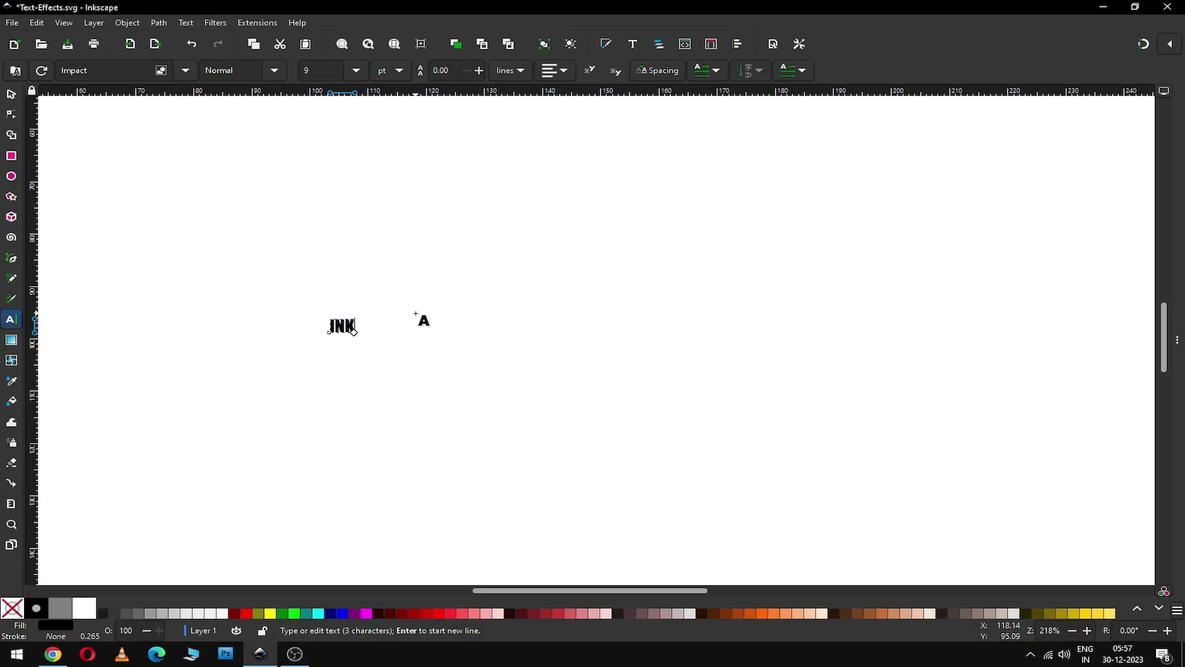
pyautogui.write('SCAPE')
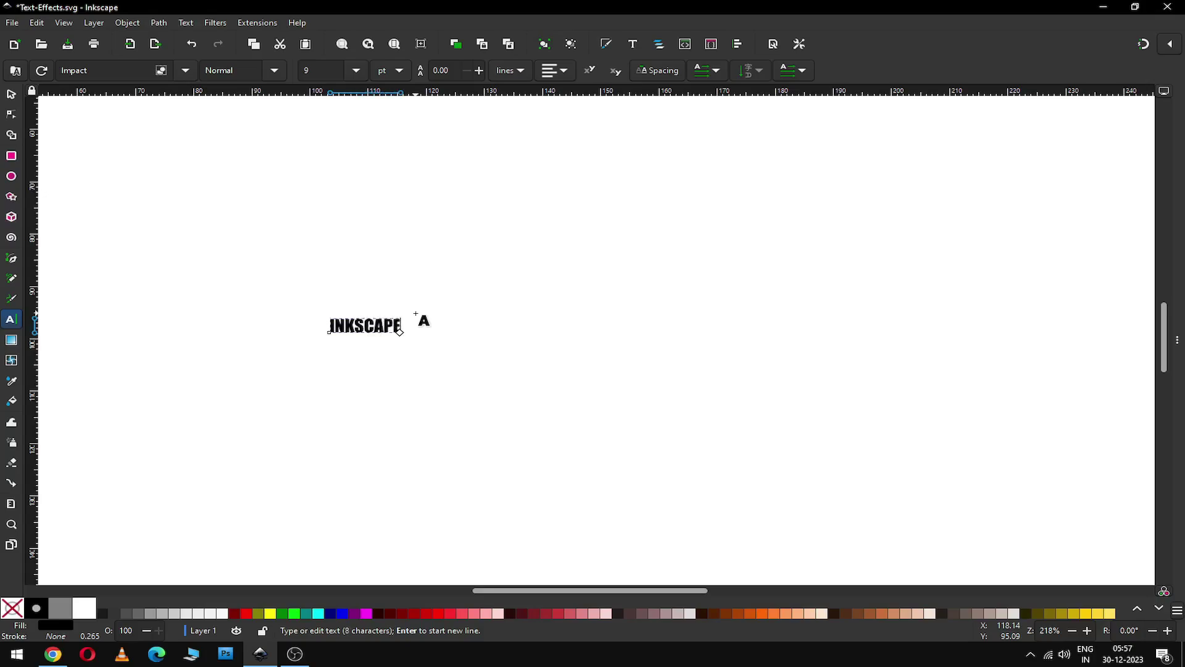
# - Enlarge the INKSCAPE text to about 98 mm wide and 21 mm high, and center it in the visible canvas area
pyautogui.click(11, 93)
pyautogui.moveTo(406, 337); pyautogui.dragTo(679, 435)
pyautogui.moveTo(395, 328); pyautogui.dragTo(561, 312)
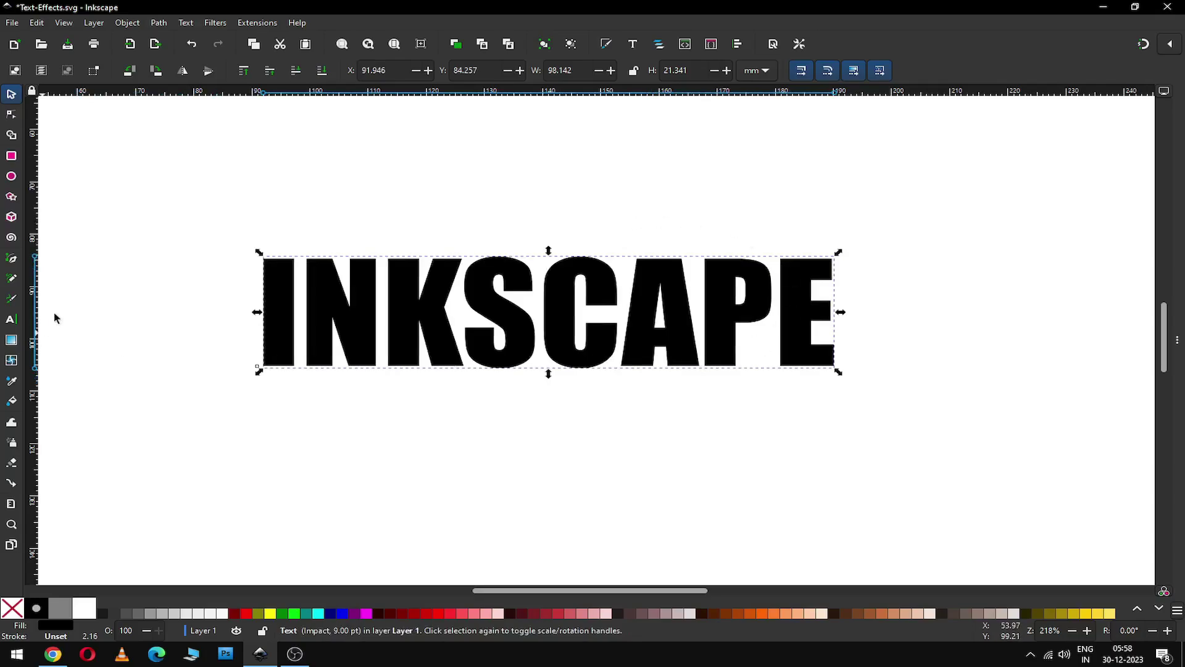
# - Select all the characters of the INKSCAPE text and apply the Normal font style
pyautogui.click(9, 320)
pyautogui.click(300, 309)
pyautogui.hotkey('ctrl', 'a')
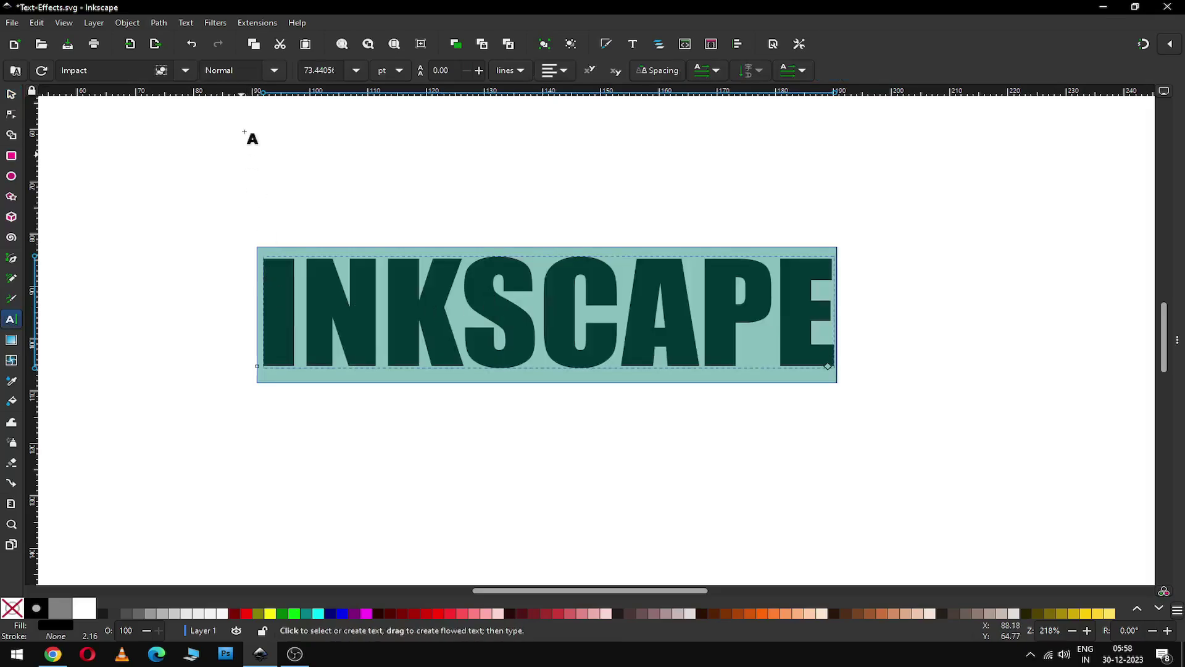
pyautogui.click(274, 71)
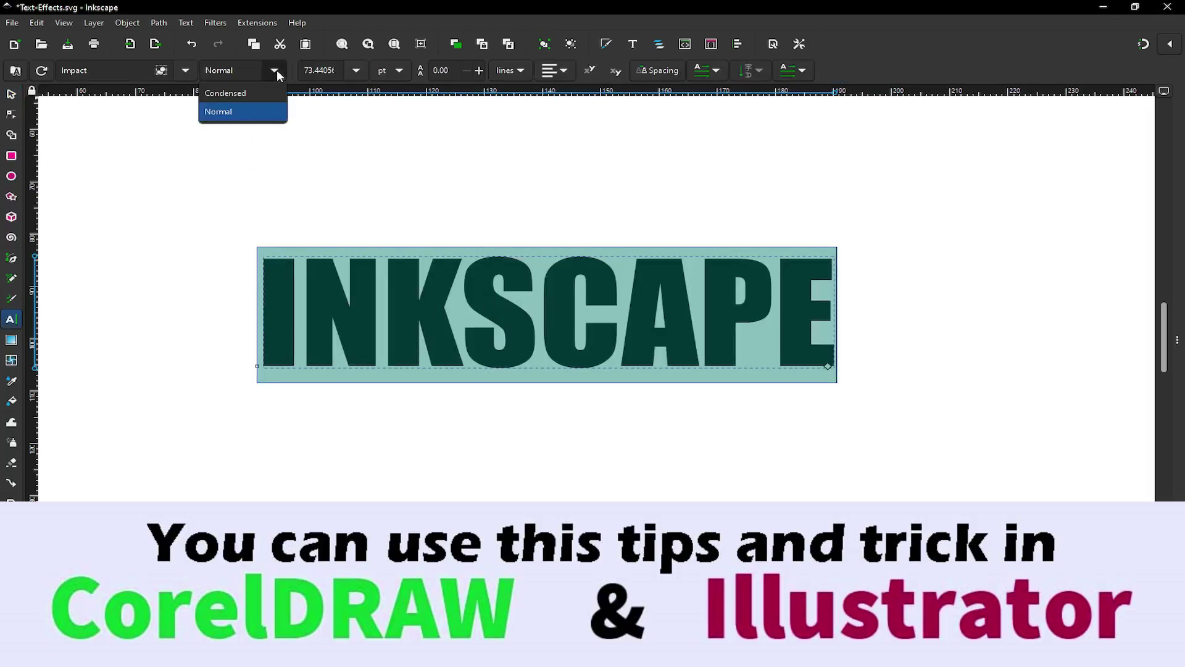
pyautogui.click(232, 111)
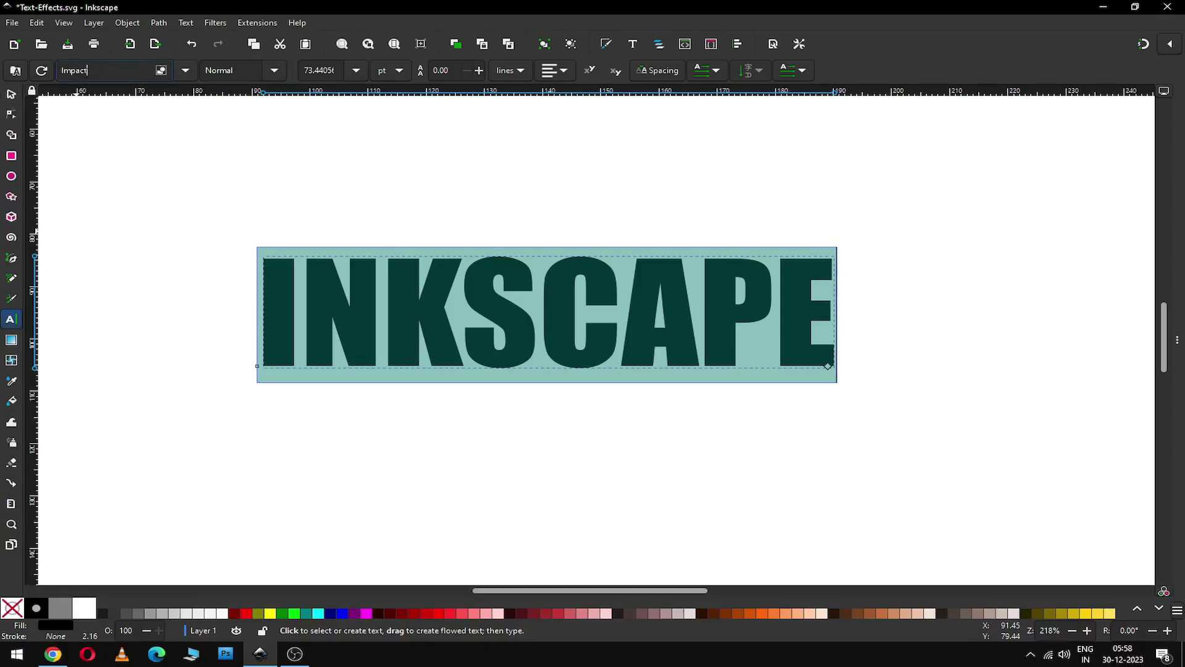
pyautogui.click(13, 94)
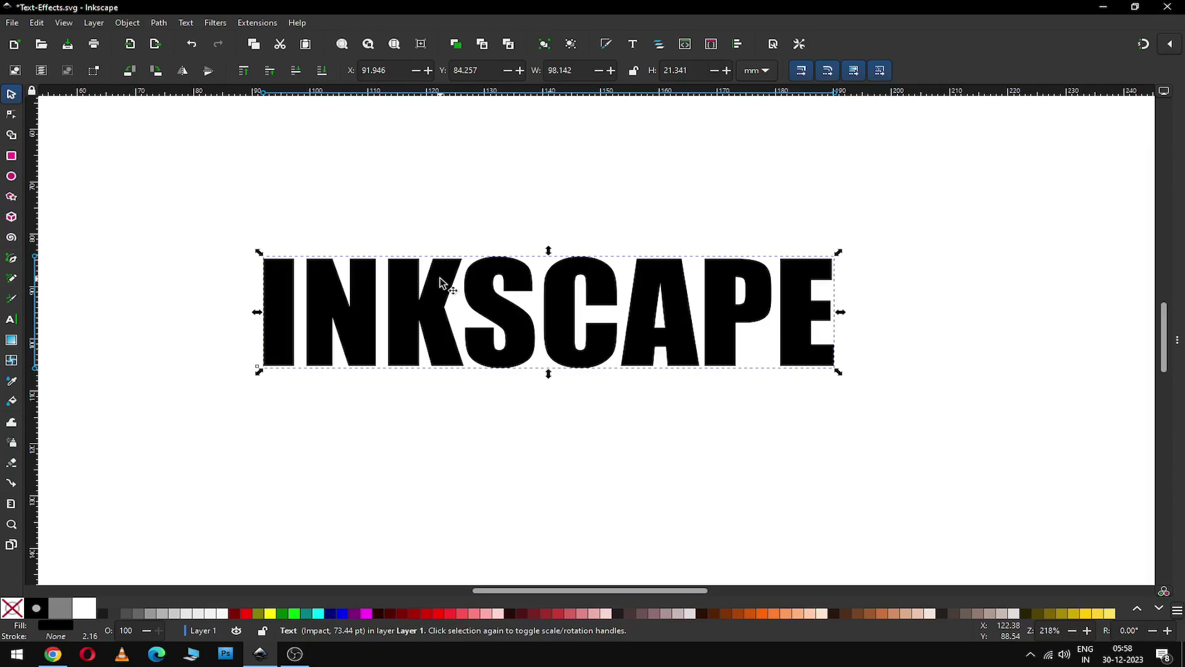
# - Convert the INKSCAPE text object to a path and check its nodes
pyautogui.click(158, 23)
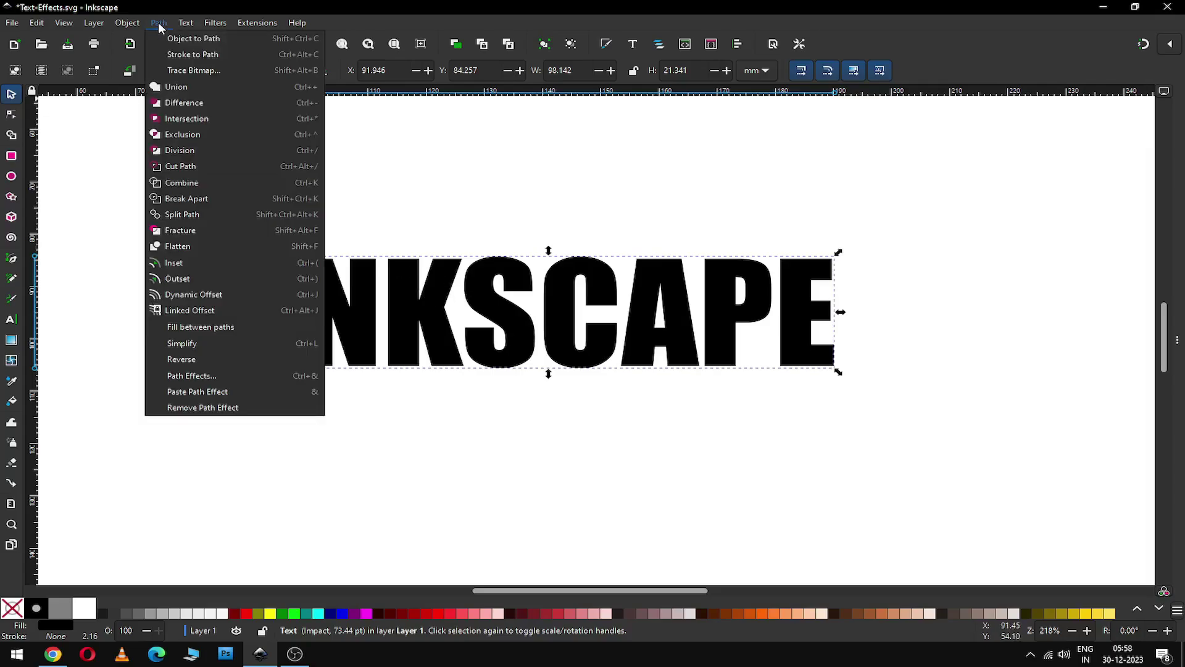
pyautogui.click(219, 42)
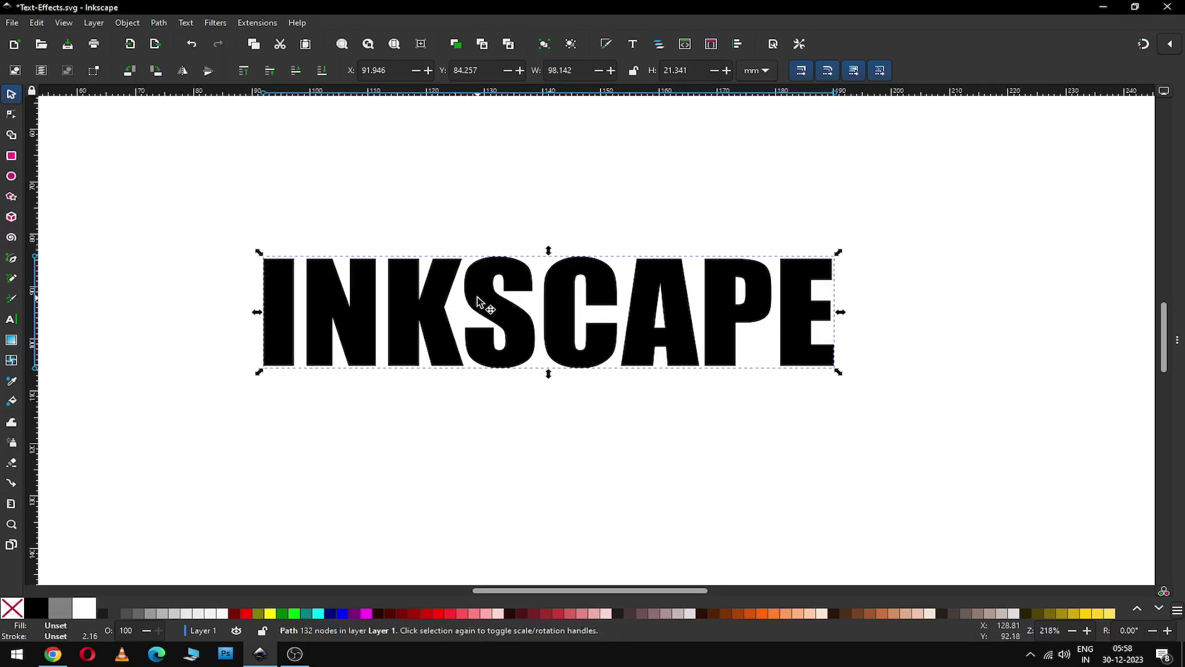
pyautogui.press('n')
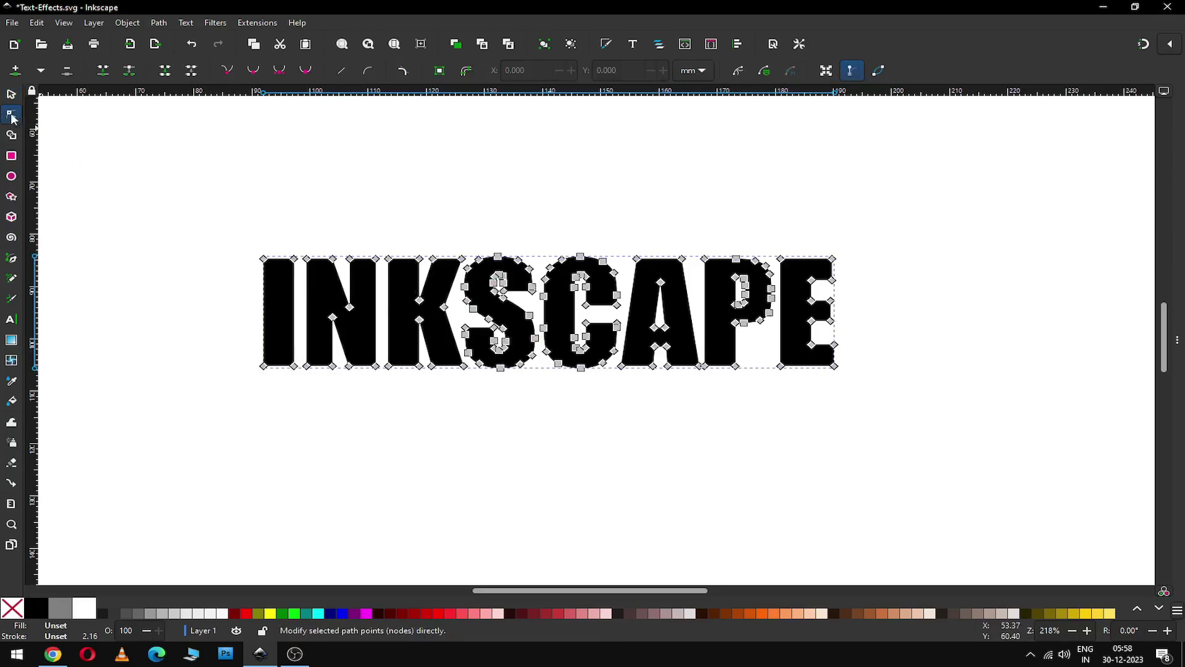
pyautogui.click(12, 94)
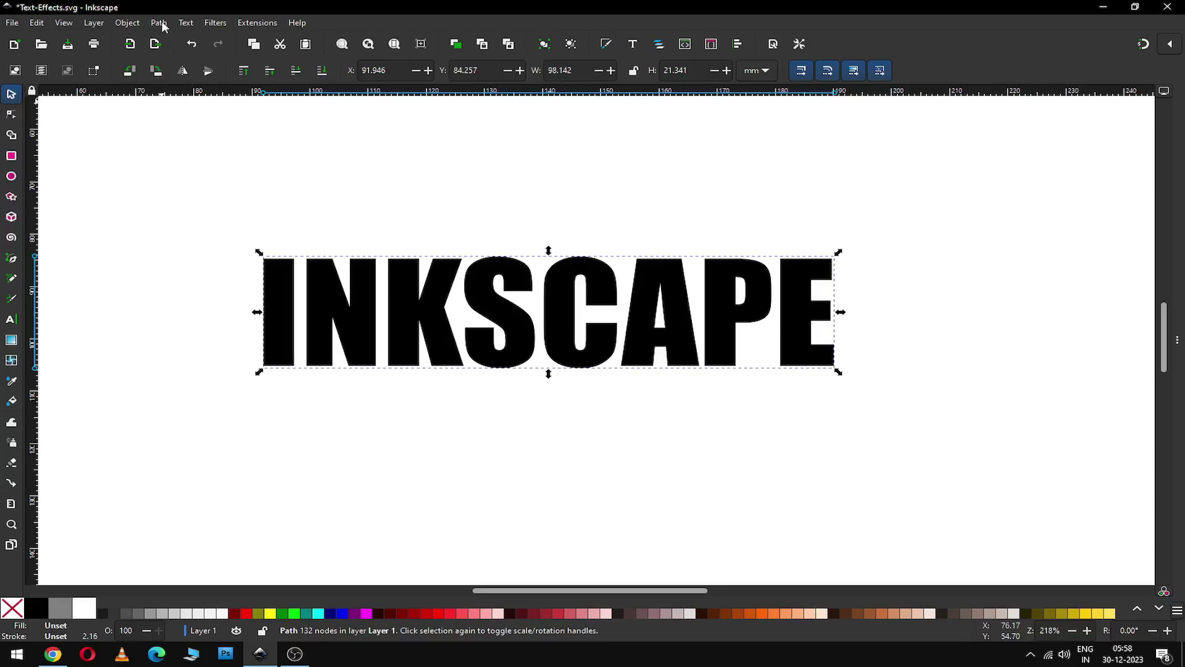
# - Give the INKSCAPE path a solid black flat-color stroke with a width of 0.5 mm
pyautogui.click(128, 24)
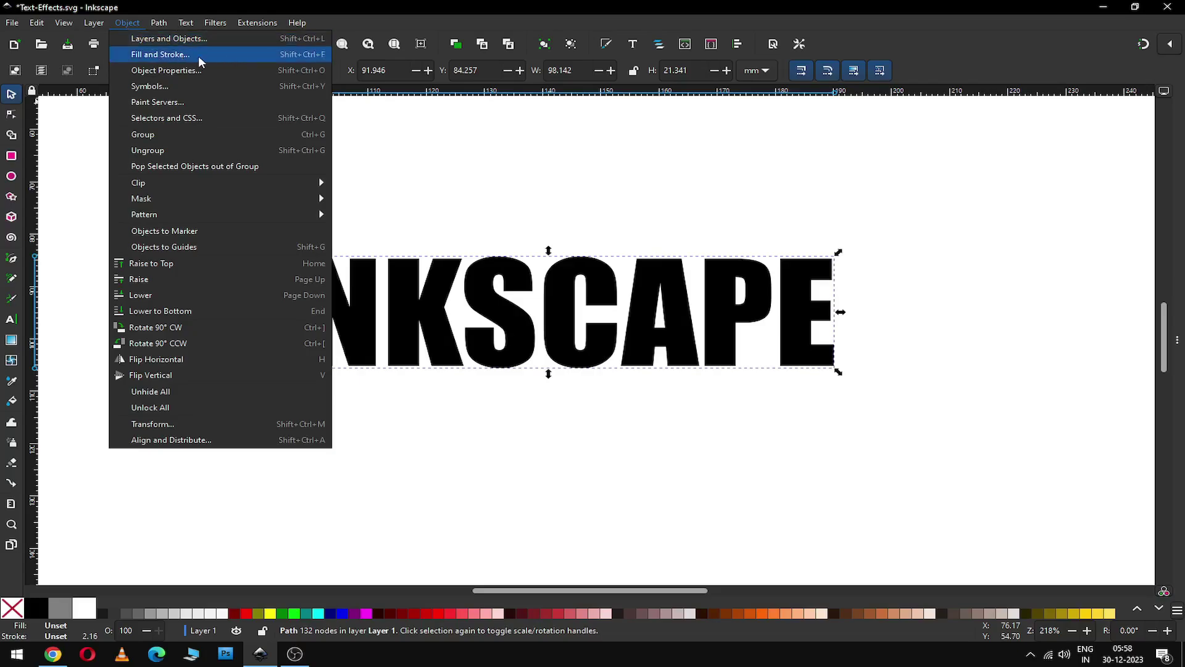
pyautogui.click(183, 57)
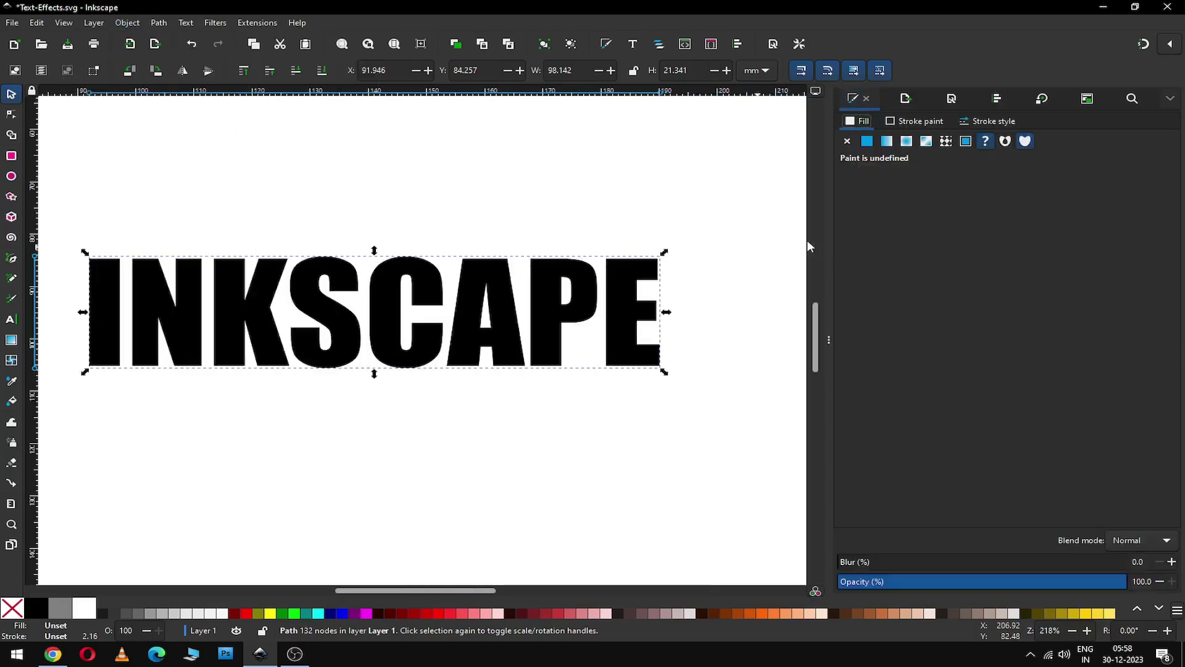
pyautogui.click(918, 122)
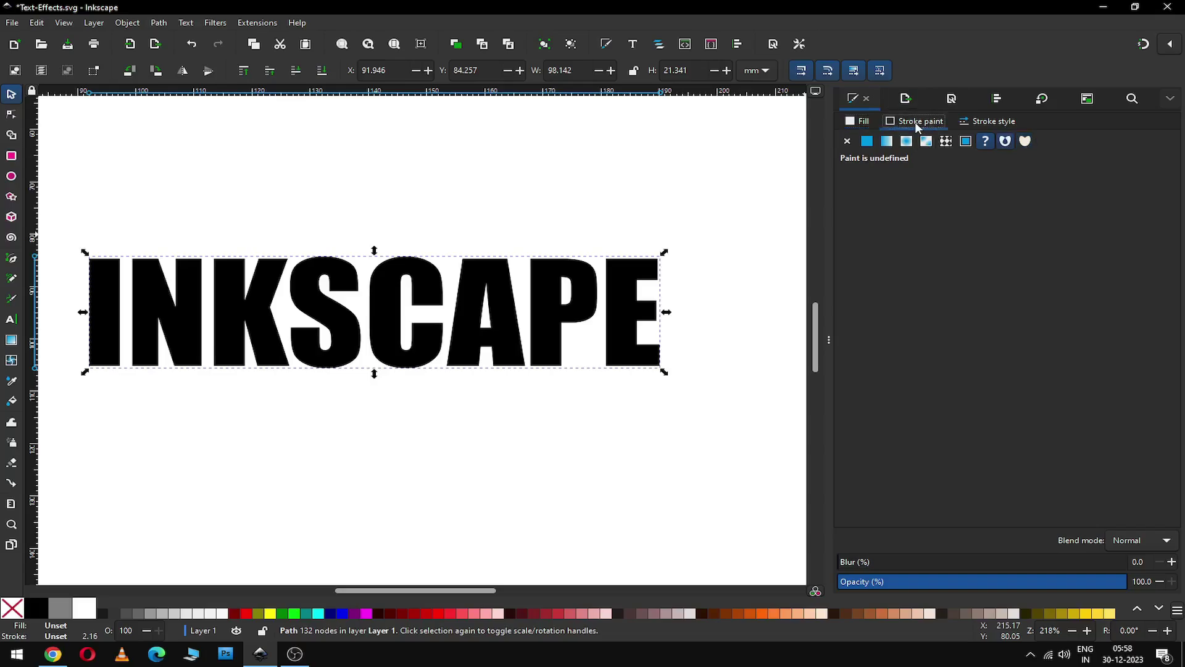
pyautogui.click(867, 141)
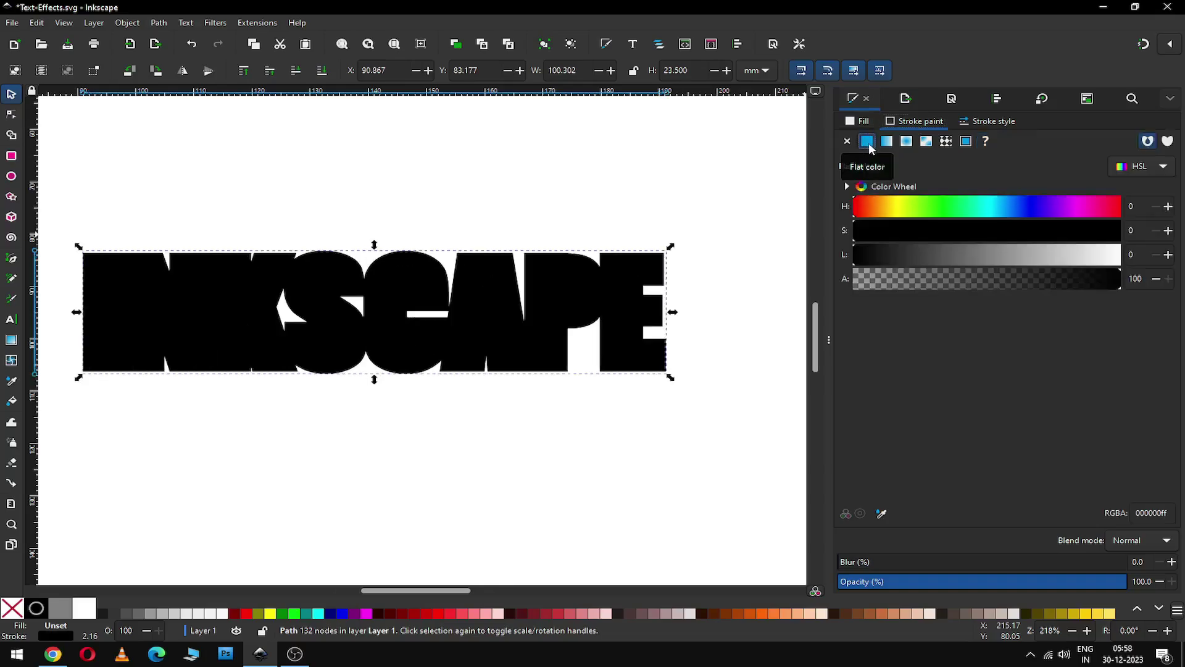
pyautogui.click(993, 123)
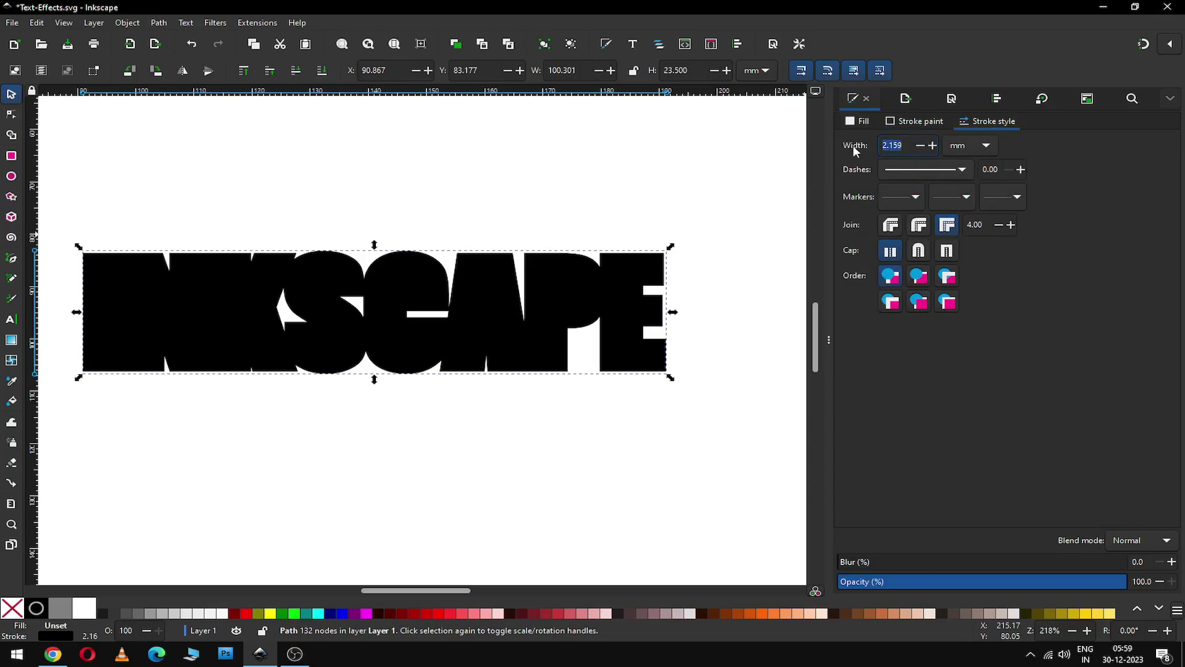
pyautogui.write('0.5')
pyautogui.click(930, 171)
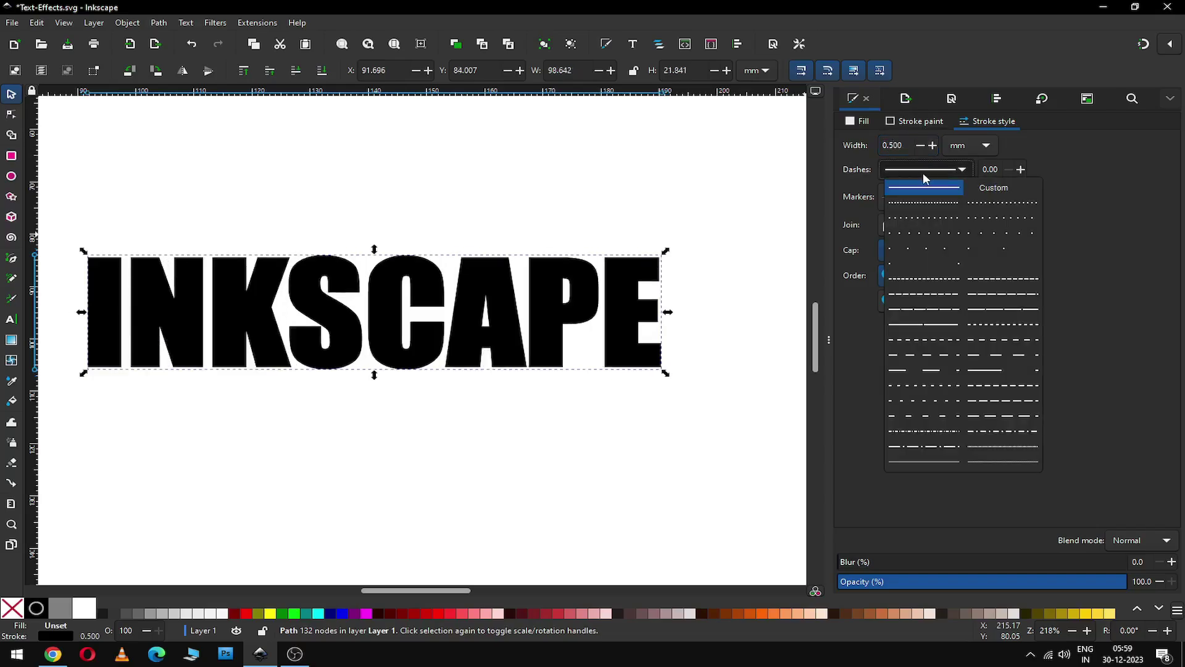
pyautogui.click(926, 172)
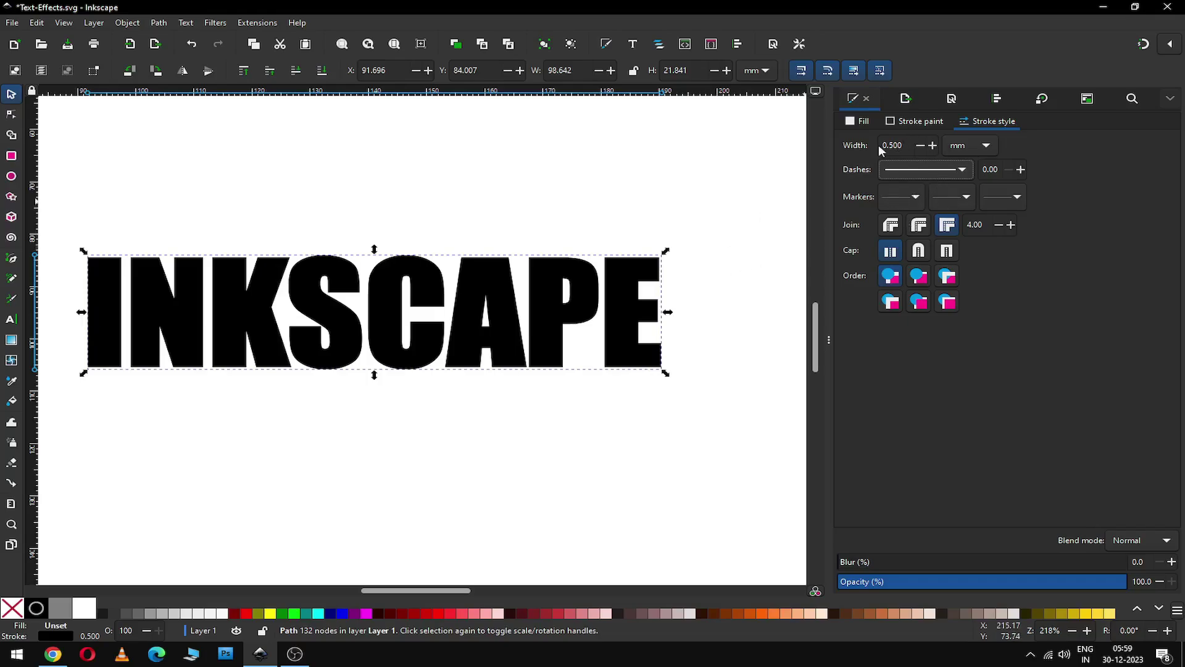
# - Change the stroke color to red with saturation 71 and lightness 48
pyautogui.click(886, 124)
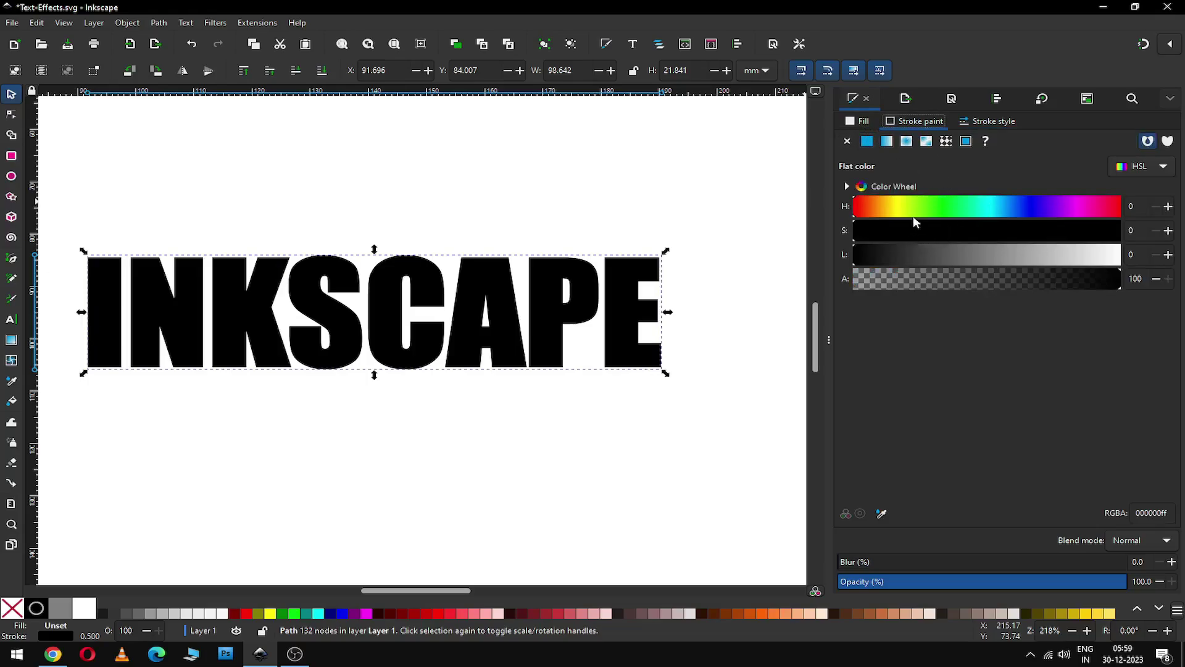
pyautogui.click(982, 256)
pyautogui.moveTo(1003, 228); pyautogui.dragTo(1042, 229)
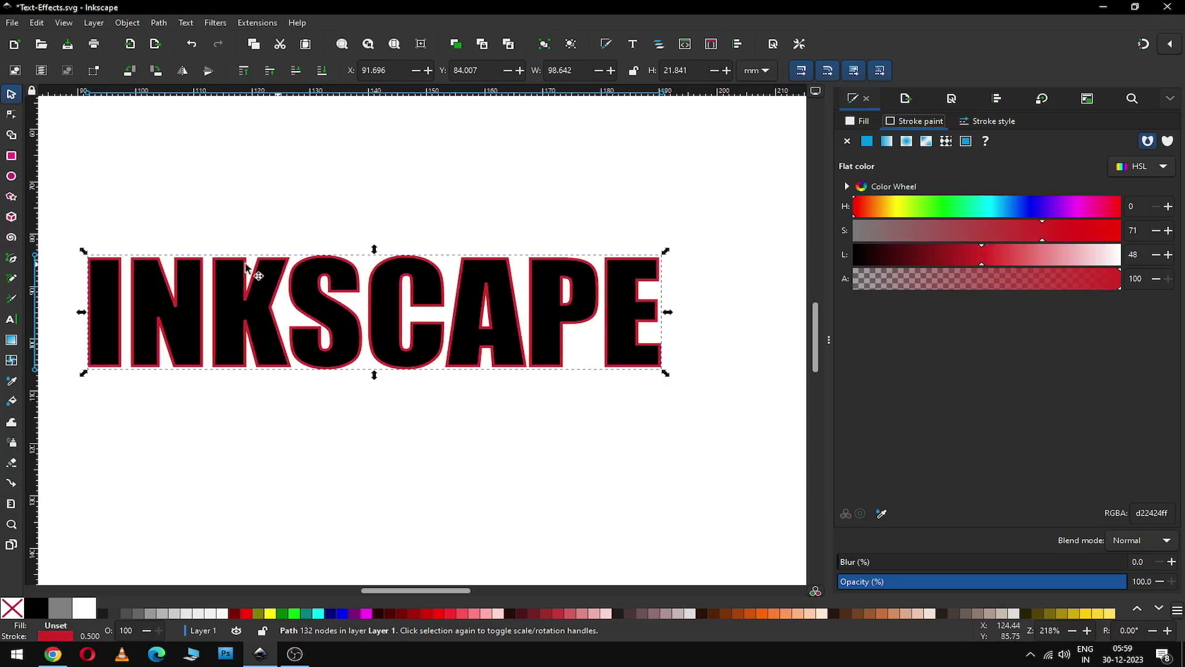
# - Set the red stroke's width to 1 mm, keeping millimetres as the unit
pyautogui.click(986, 125)
pyautogui.doubleClick(906, 146)
pyautogui.write('1')
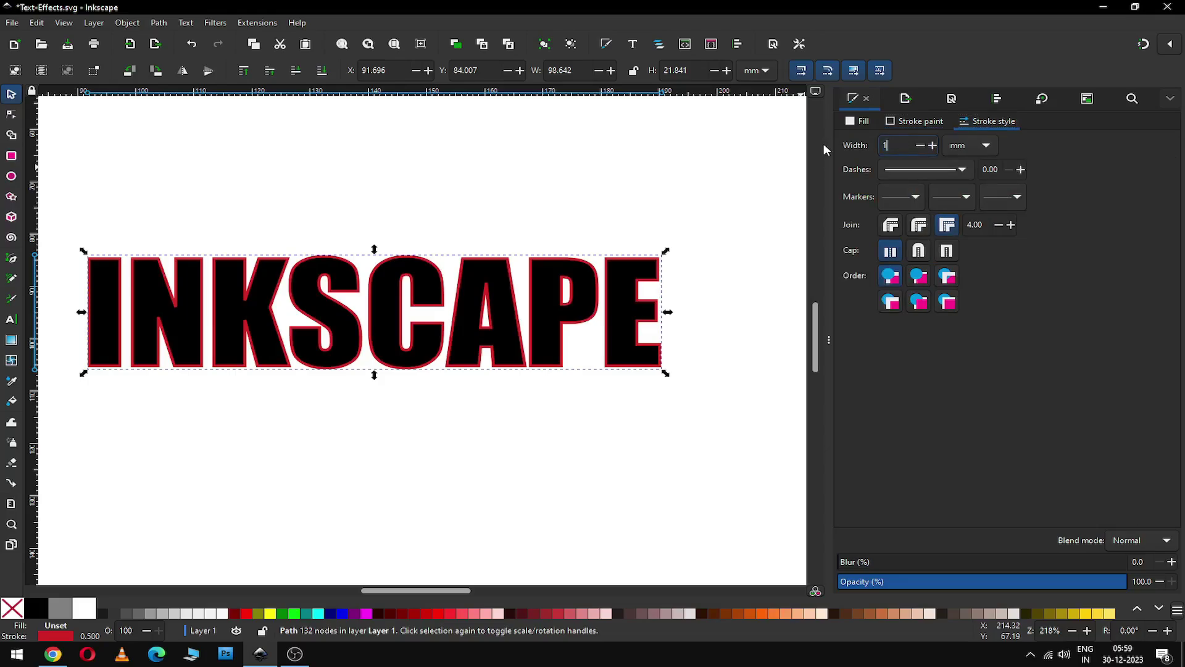
pyautogui.click(959, 151)
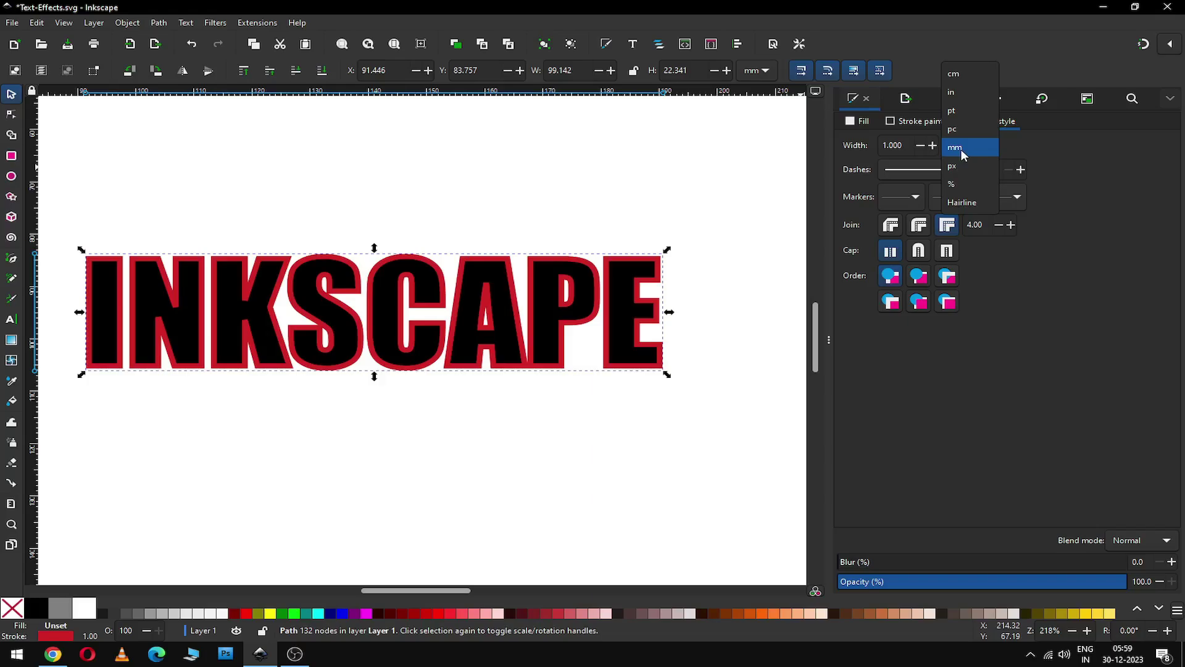
pyautogui.click(964, 155)
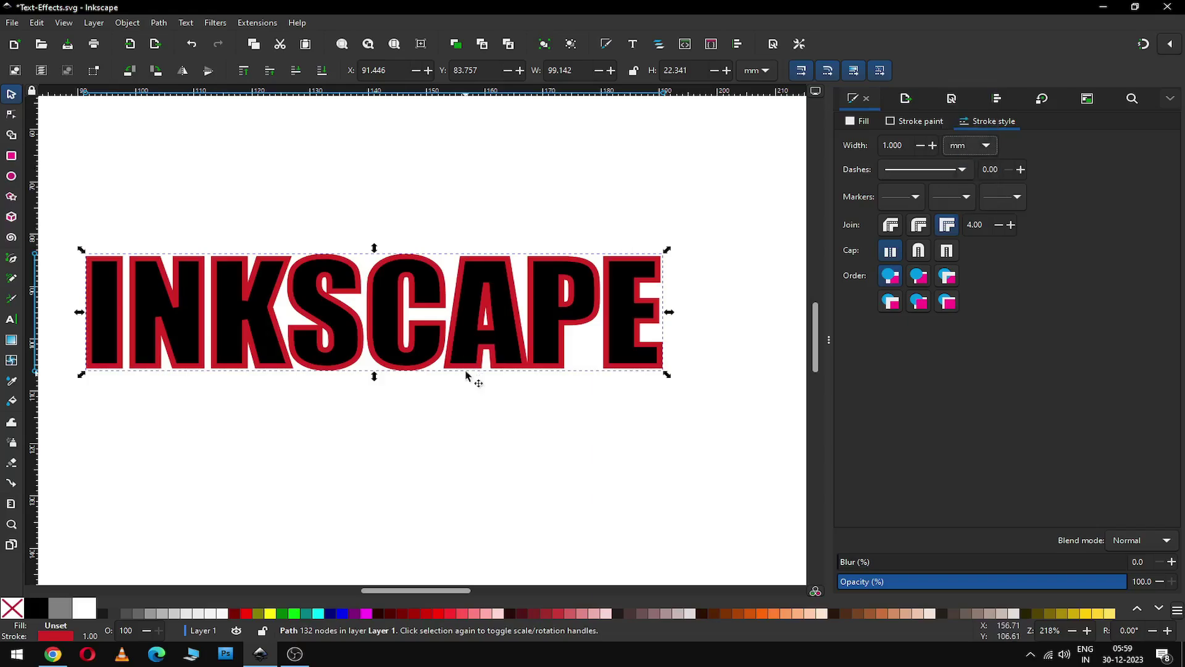
# - Set the red stroke's width to 0.7 mm and hide the Fill and Stroke settings
pyautogui.click(891, 145)
pyautogui.write('0.7')
pyautogui.press('Return')
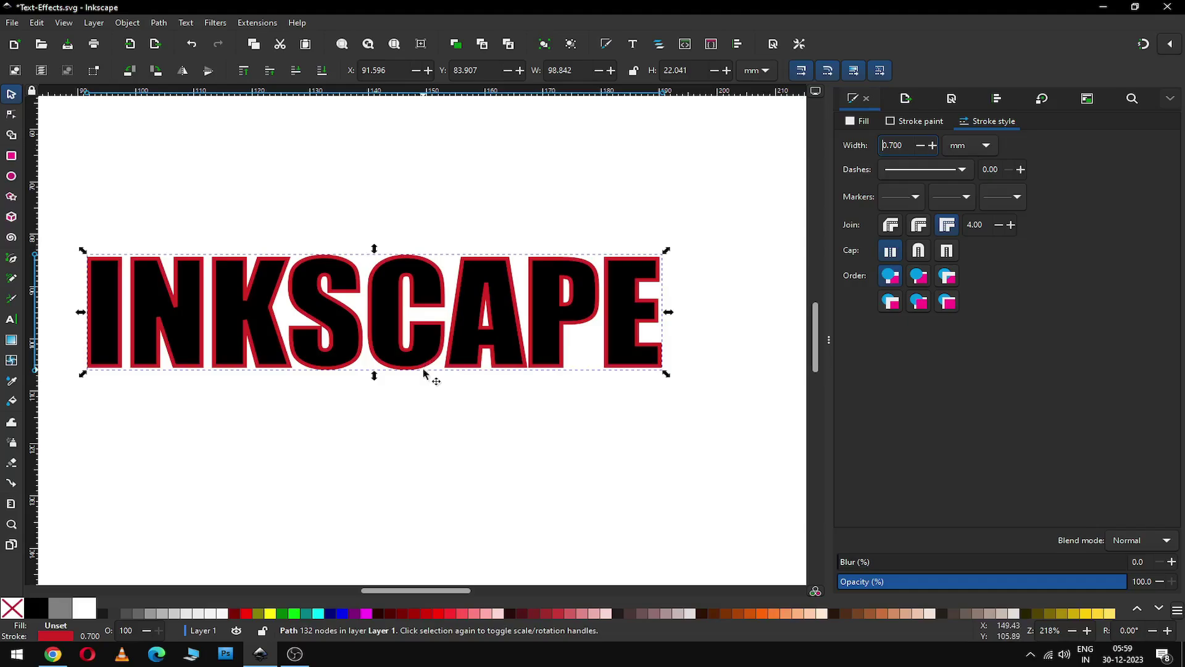
pyautogui.click(829, 337)
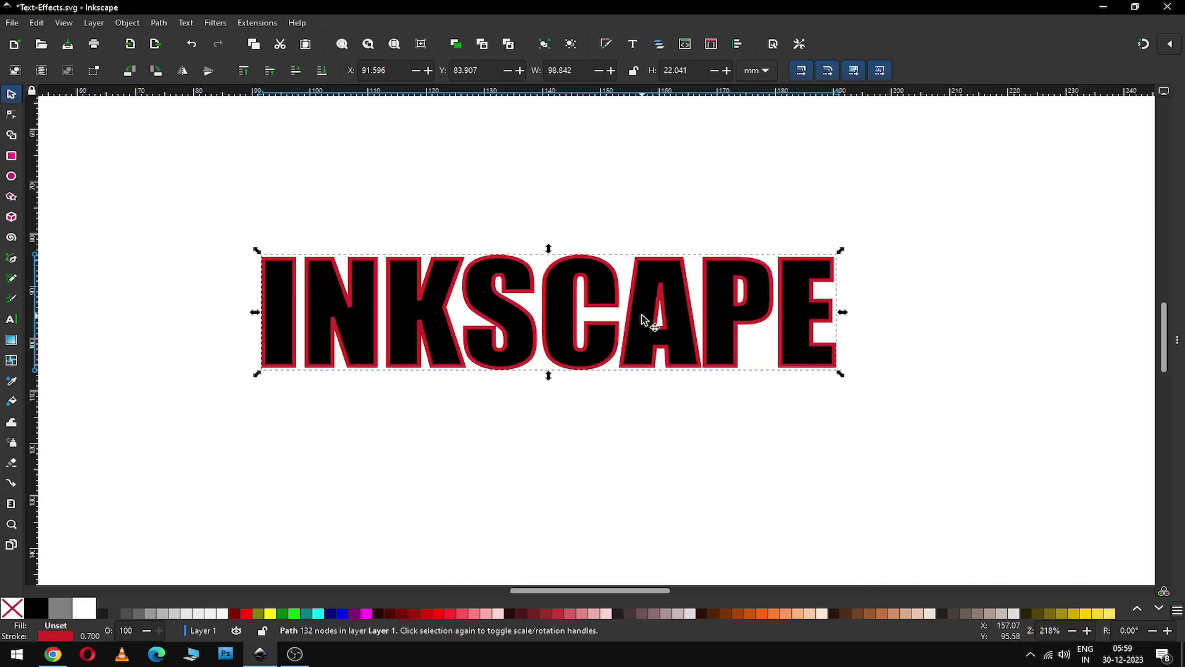
# - Duplicate the outlined INKSCAPE path and place the copy directly above the original
pyautogui.rightClick(638, 283)
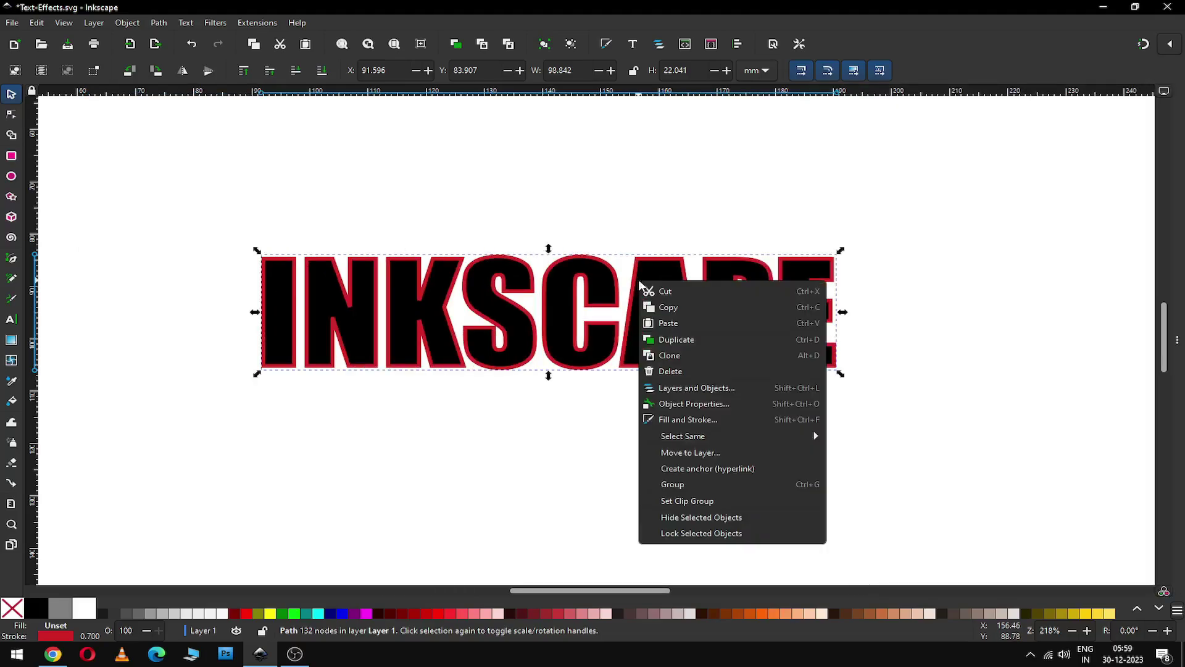
pyautogui.click(672, 339)
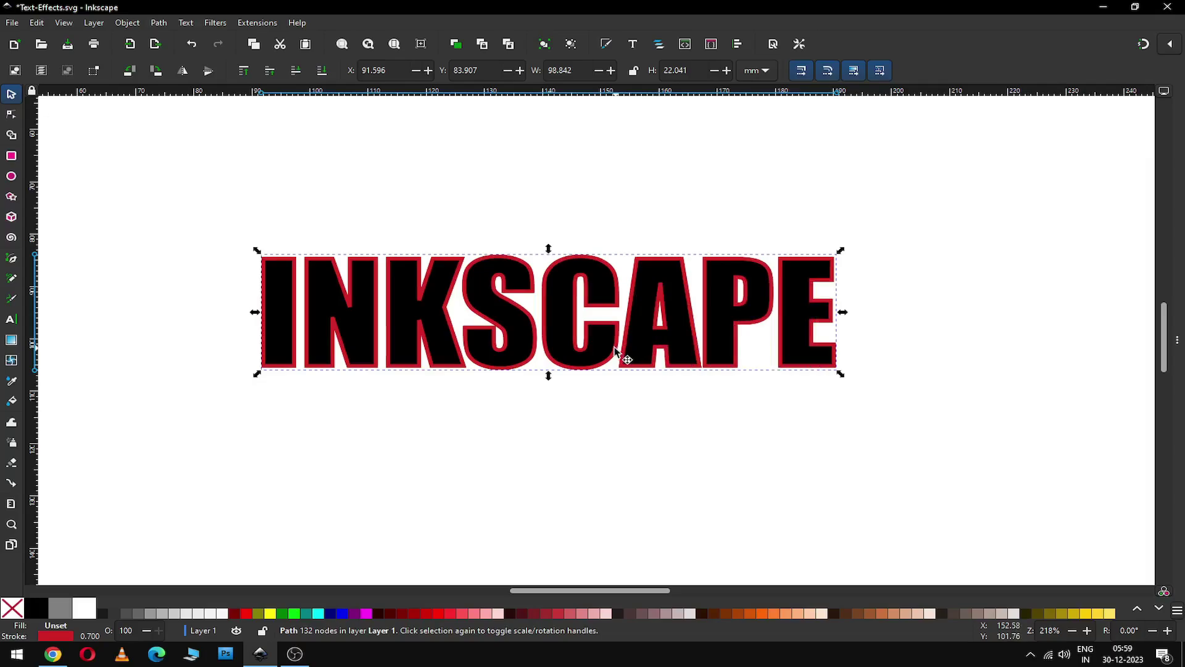
pyautogui.moveTo(615, 347); pyautogui.dragTo(611, 205)
# - Convert the stroke of the lower INKSCAPE word to a path and deselect it
pyautogui.click(571, 279)
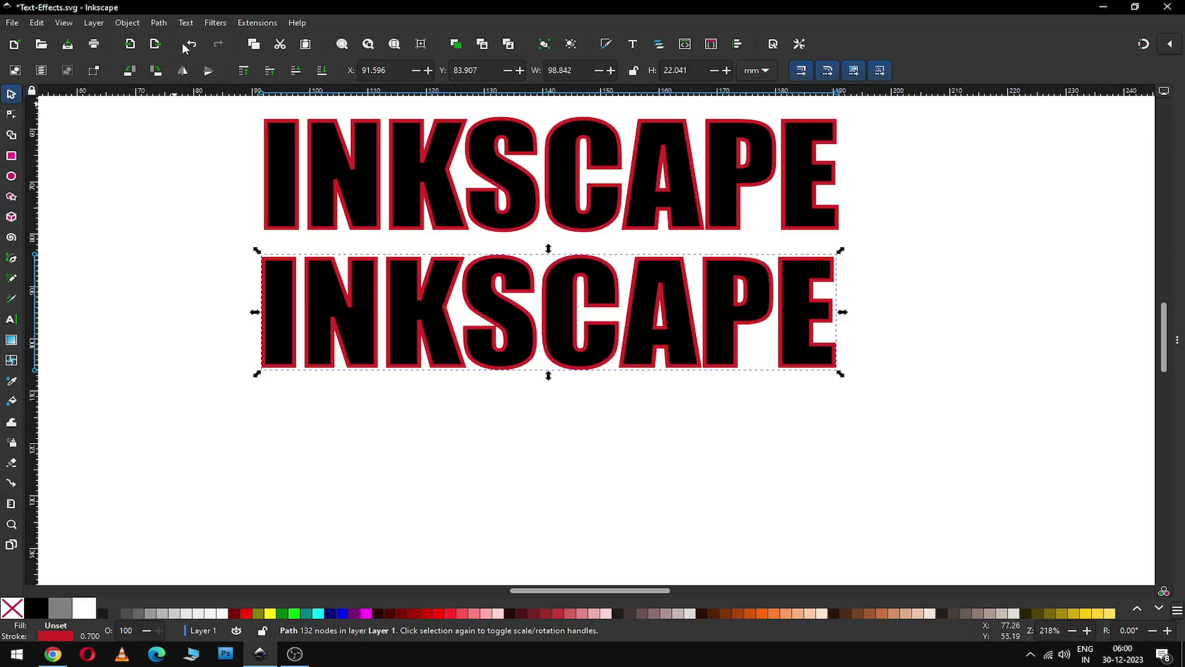
pyautogui.click(160, 23)
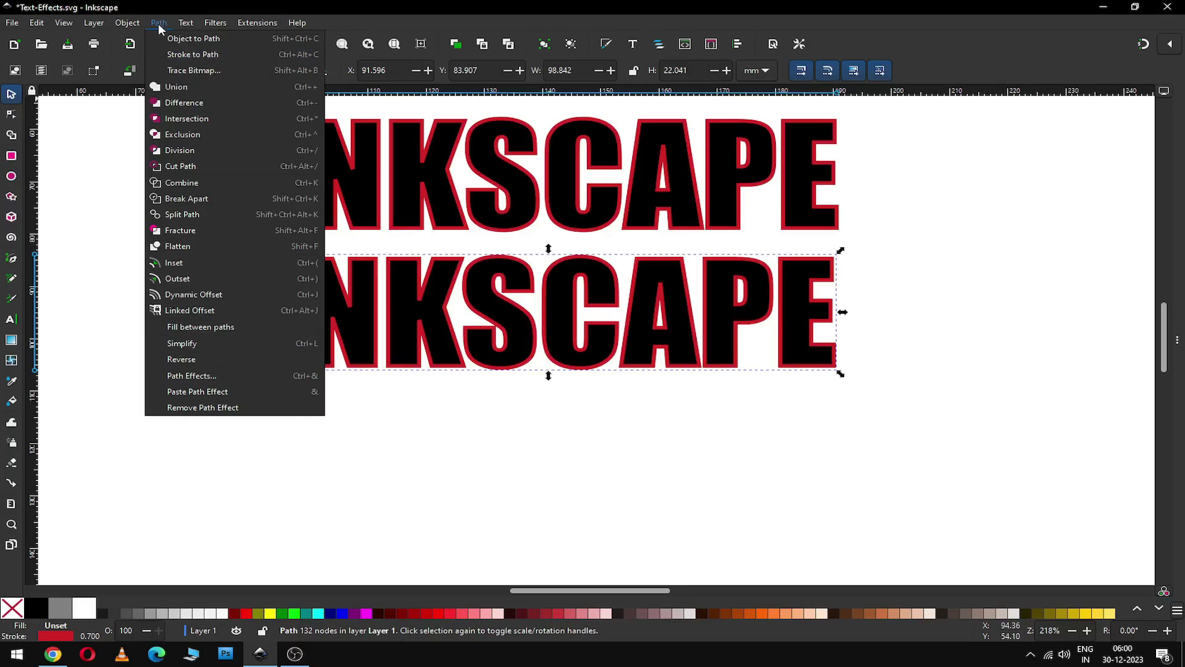
pyautogui.click(194, 54)
pyautogui.click(369, 407)
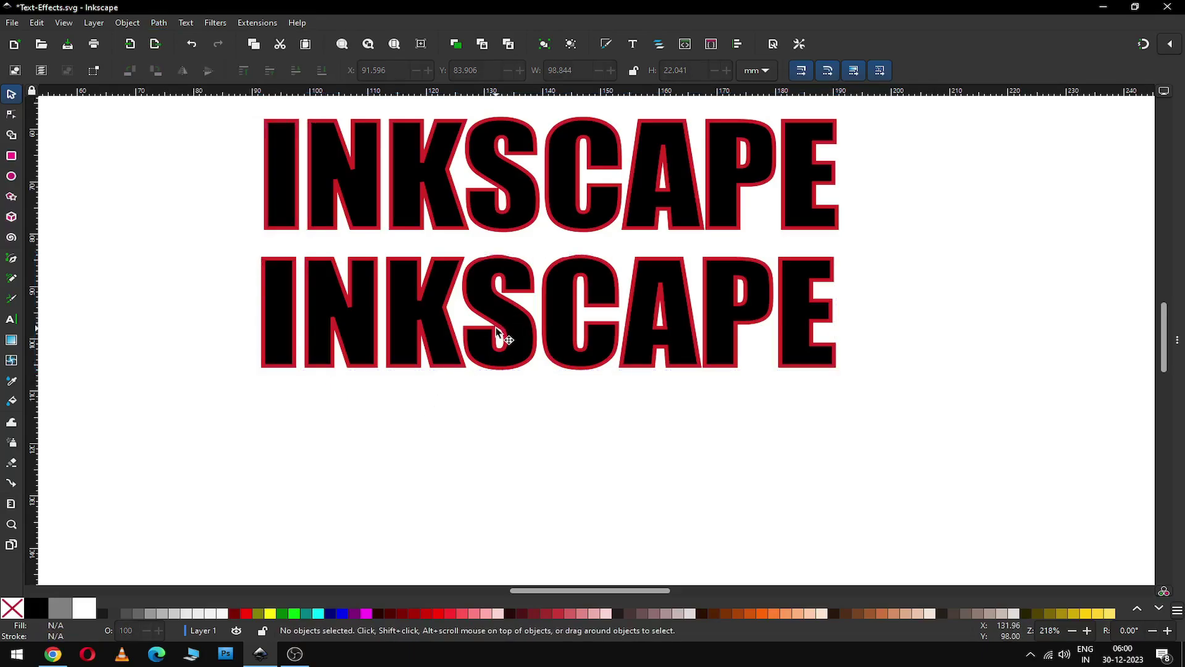
# - Delete the two extra nodes on either side of the top curve of the lower word's red S outline
pyautogui.click(498, 333)
pyautogui.press('z')
pyautogui.moveTo(437, 225); pyautogui.dragTo(583, 306)
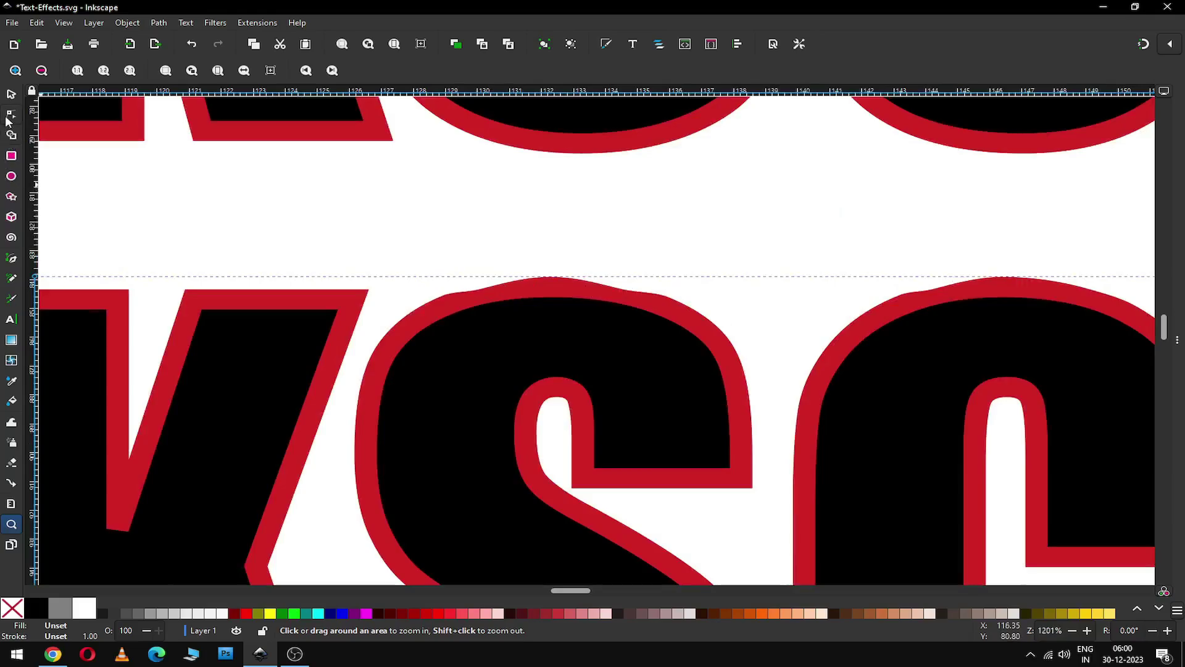
pyautogui.click(11, 114)
pyautogui.click(518, 287)
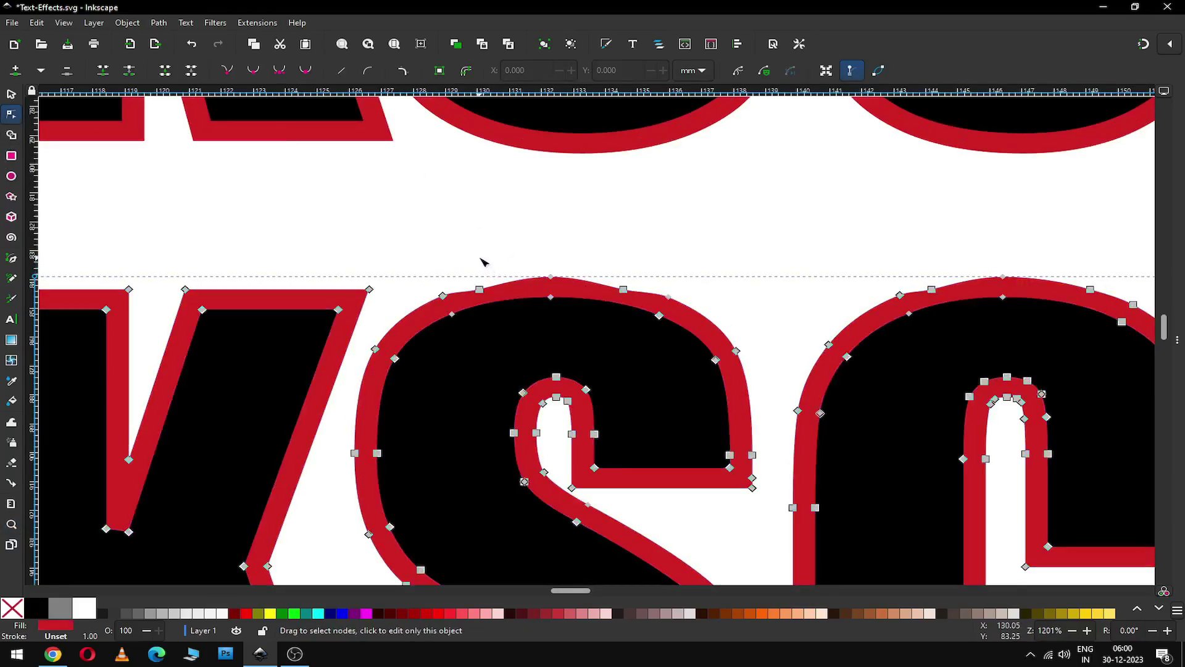
pyautogui.moveTo(464, 247); pyautogui.dragTo(497, 298)
pyautogui.moveTo(616, 259); pyautogui.dragTo(643, 297)
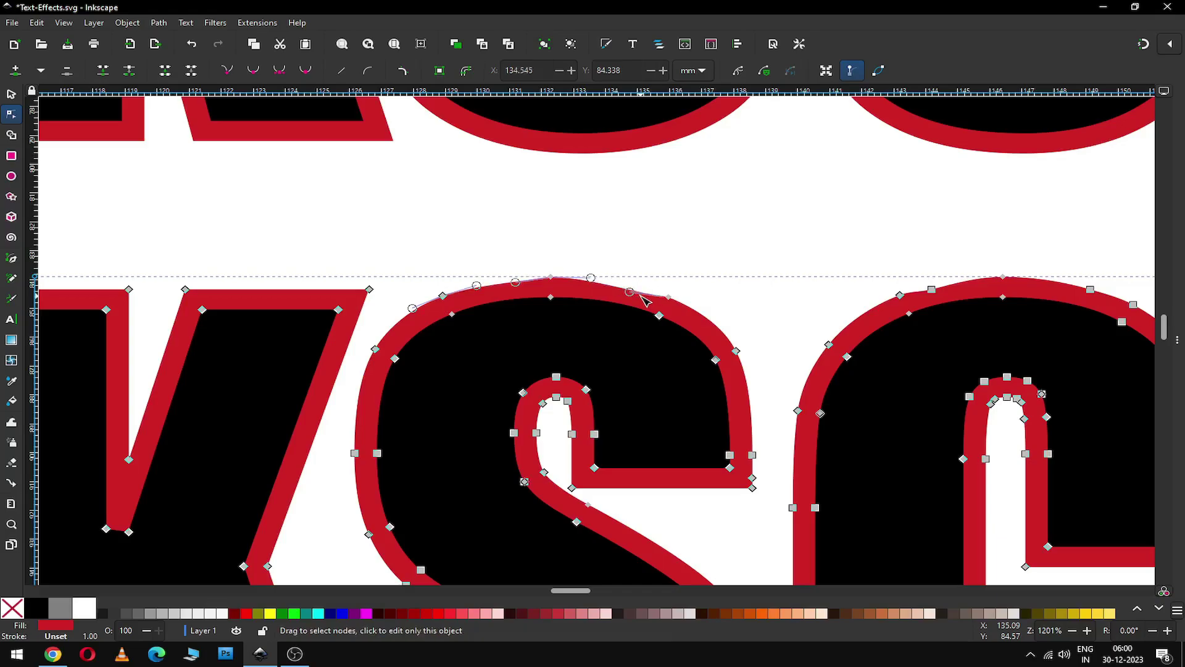
pyautogui.click(640, 244)
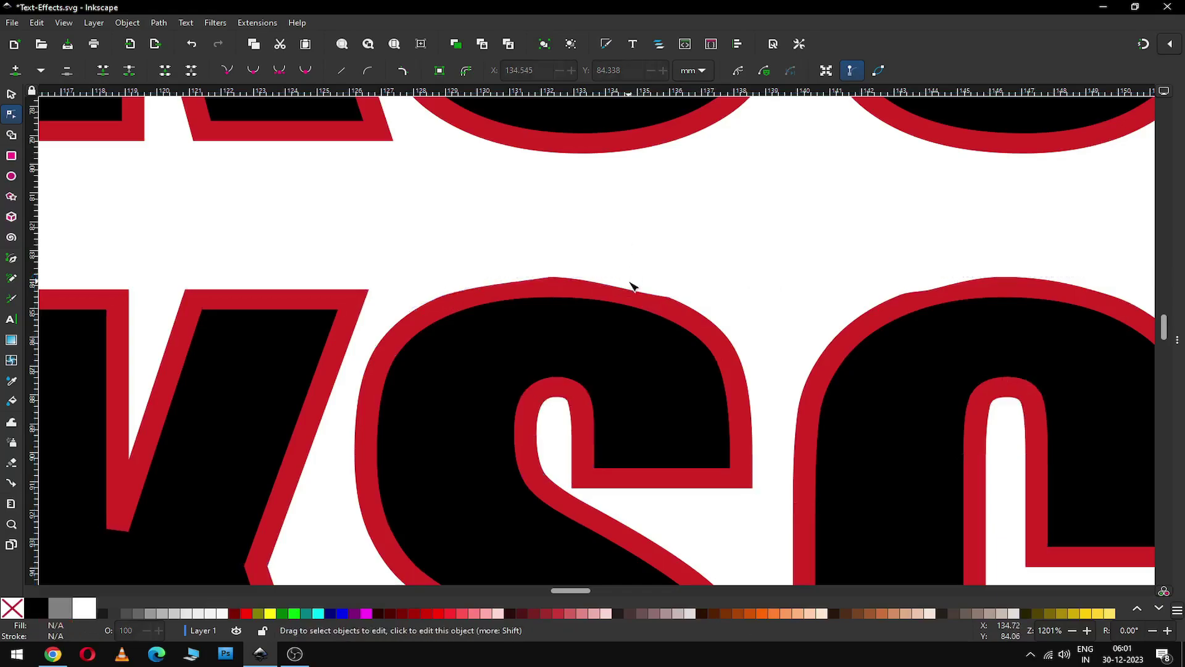
# - Delete the lower INKSCAPE word and move the remaining outlined word down and to the left on the page
pyautogui.keyDown('ctrl'); pyautogui.scroll(-4, 631, 285); pyautogui.keyUp('ctrl')
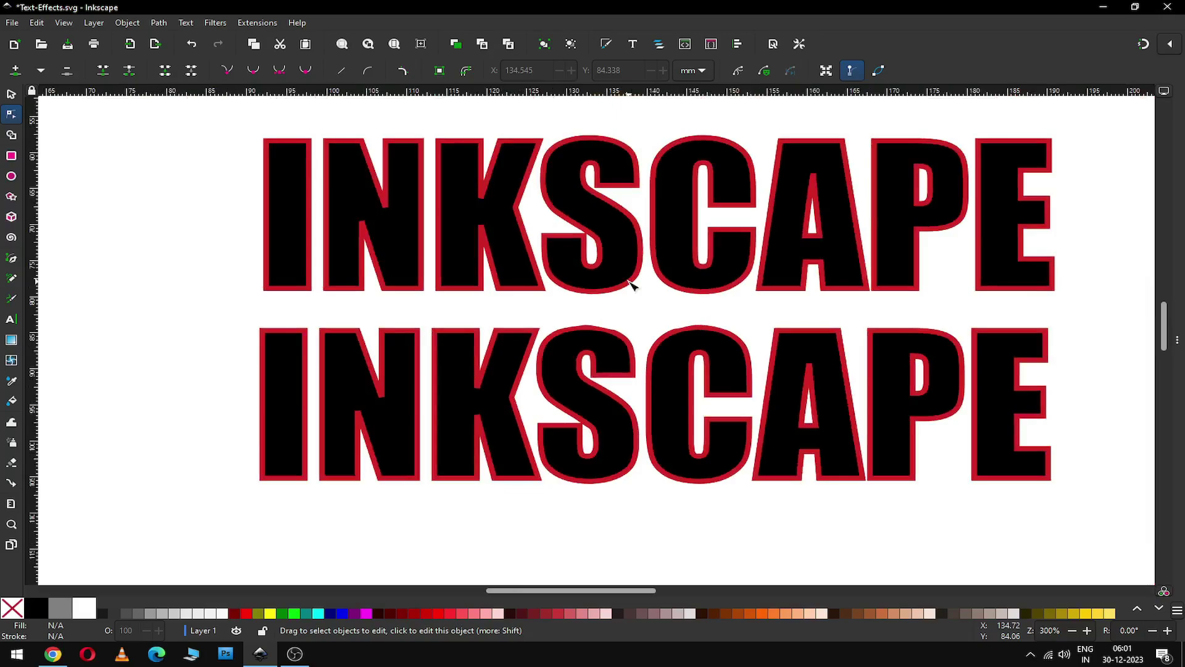
pyautogui.press('z')
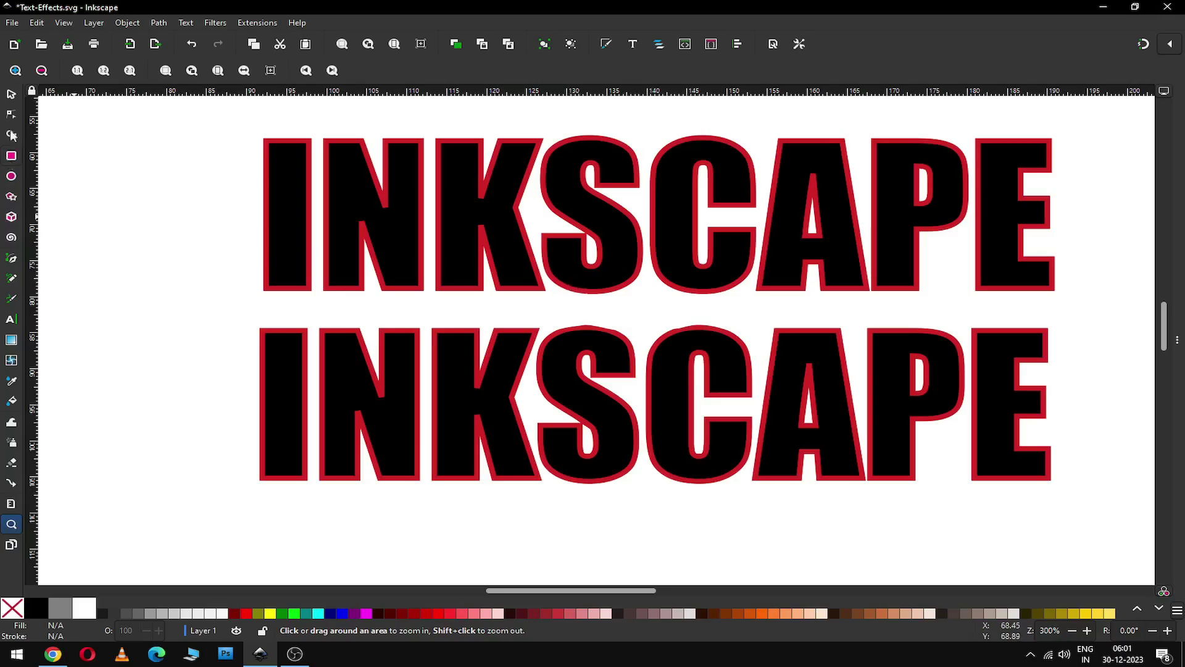
pyautogui.click(10, 95)
pyautogui.click(568, 341)
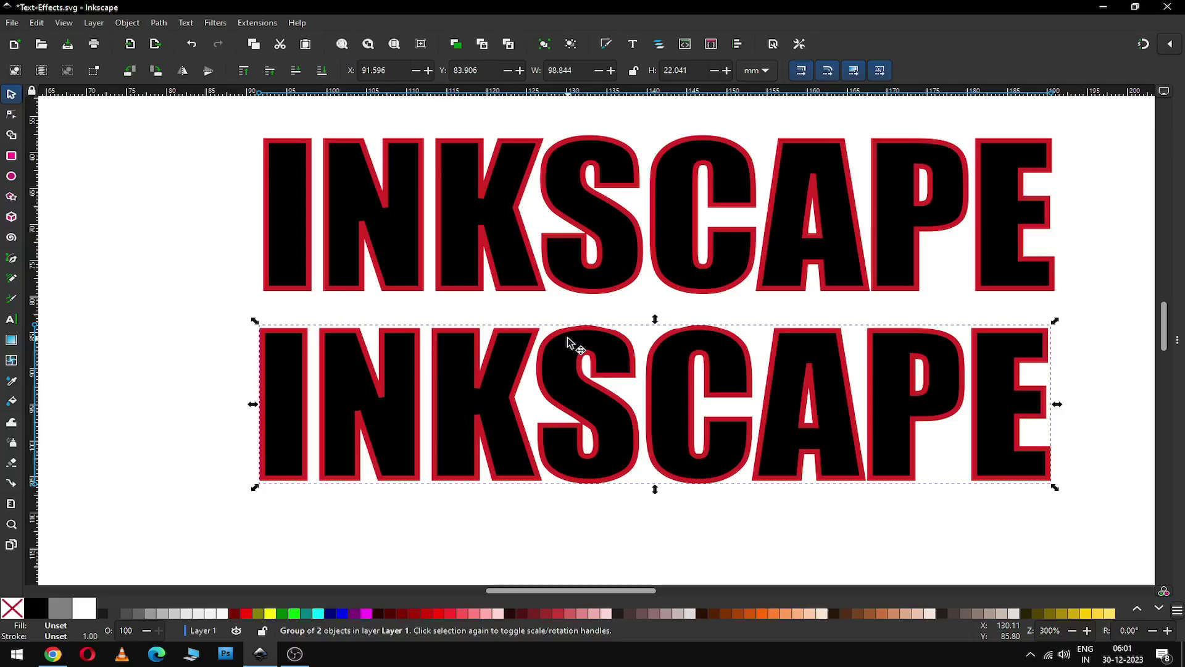
pyautogui.press('Delete')
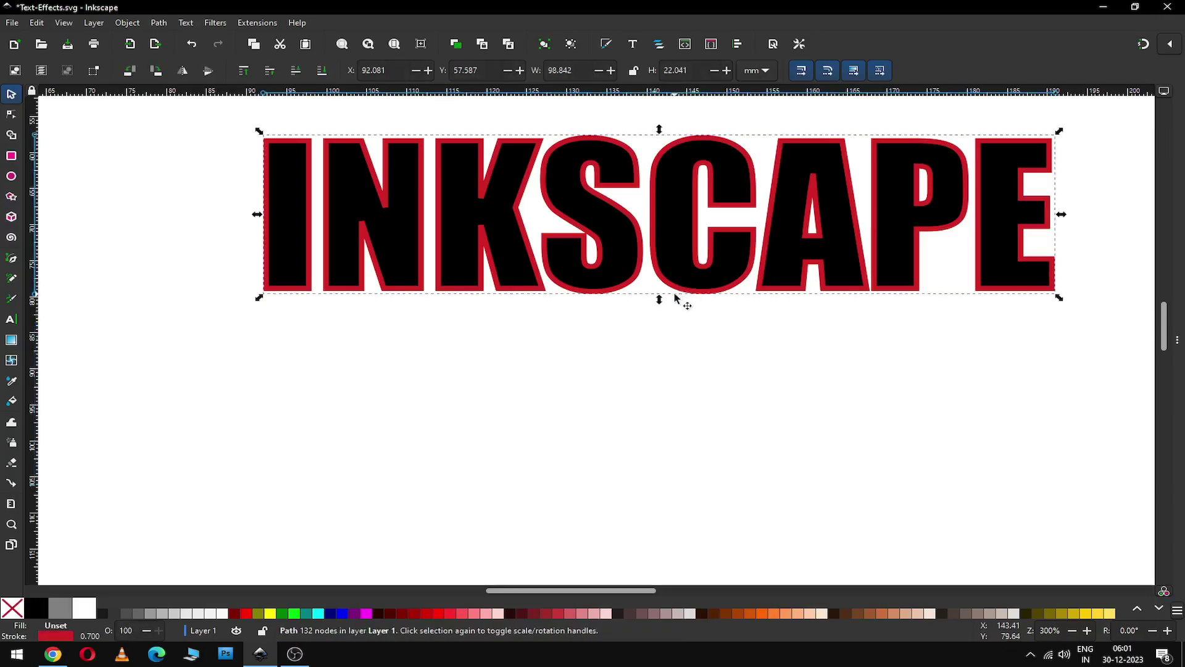
pyautogui.moveTo(670, 281); pyautogui.dragTo(573, 392)
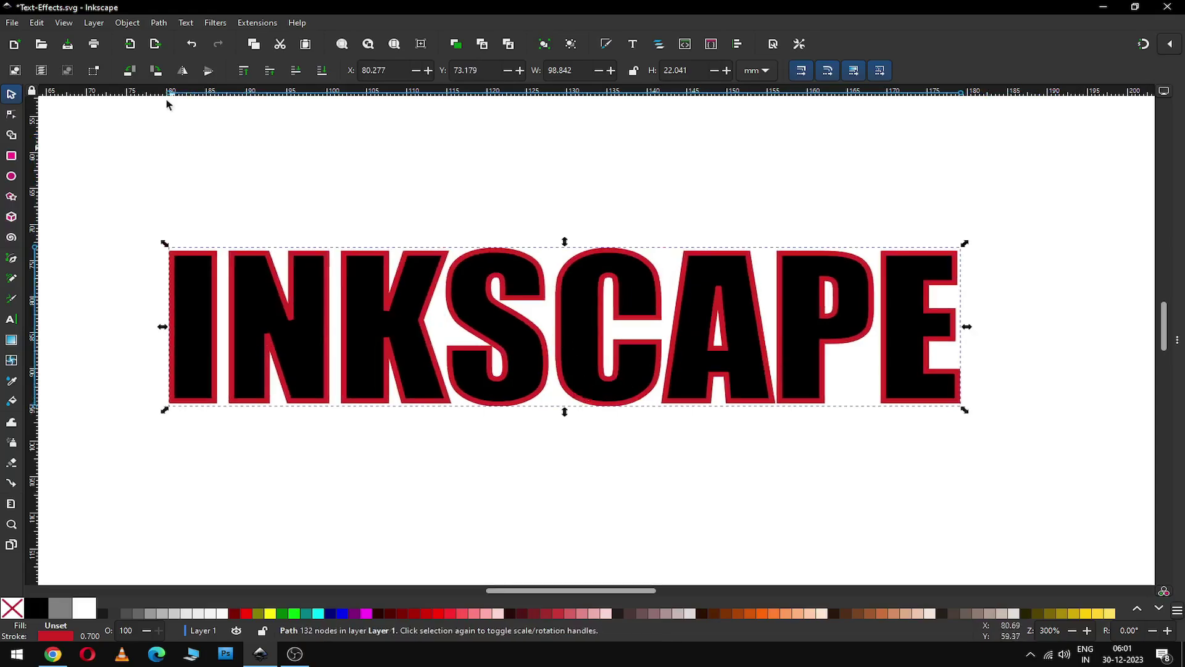
# - Try to simplify the outlined INKSCAPE path and undo the simplification
pyautogui.click(159, 23)
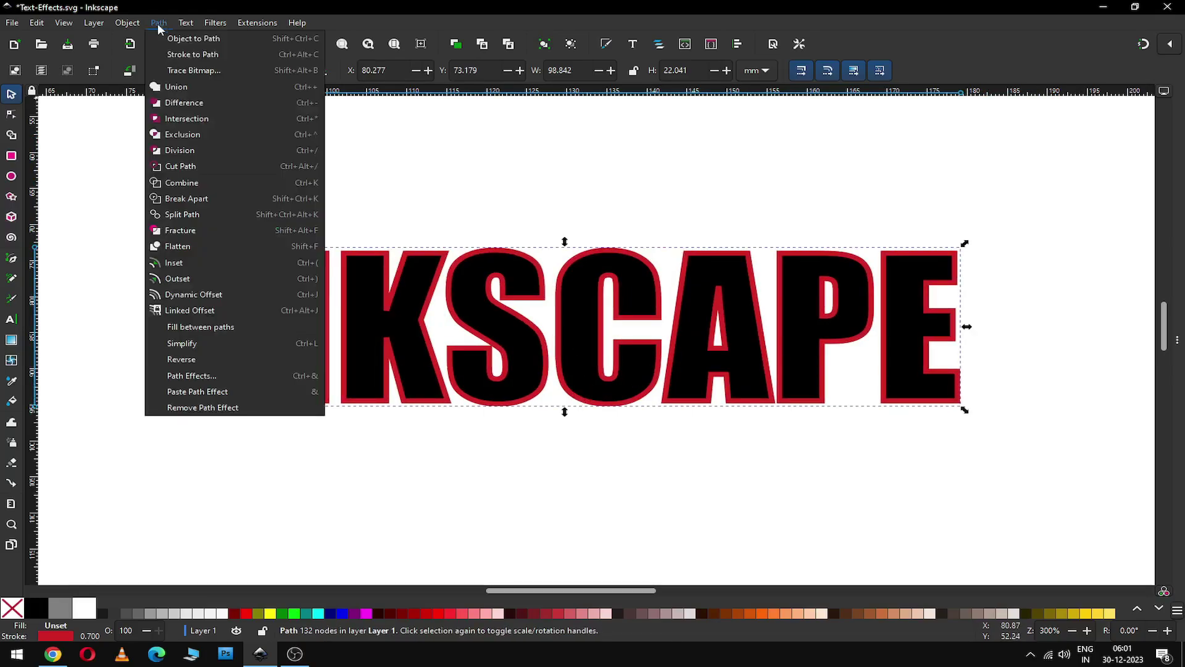
pyautogui.click(214, 347)
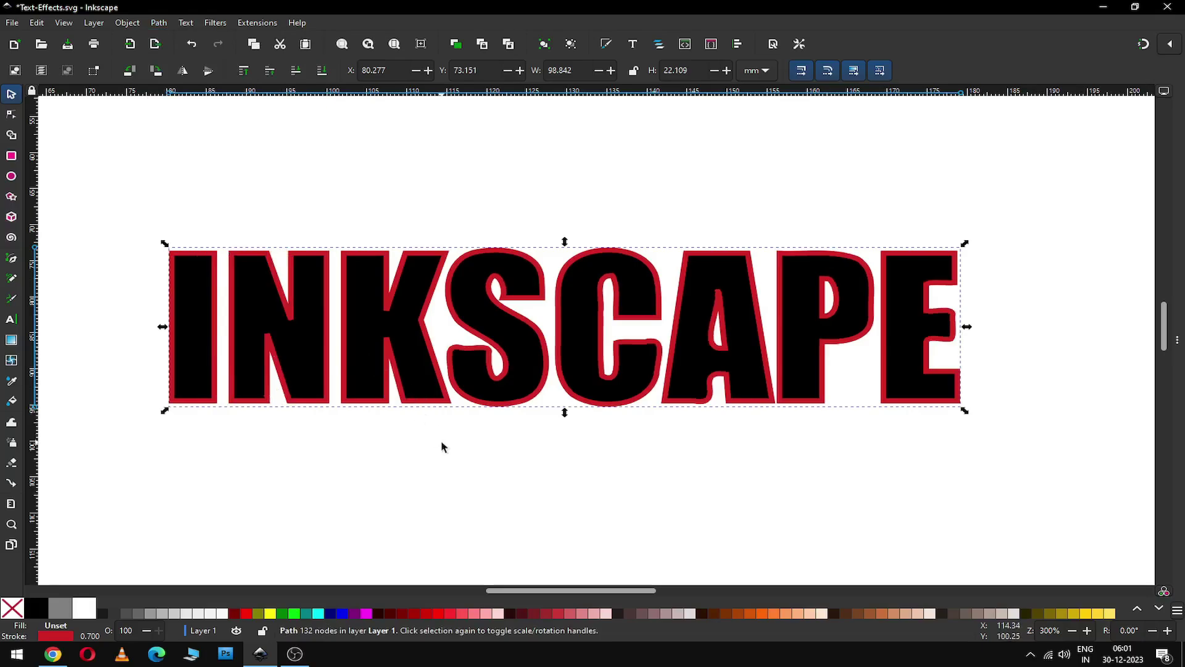
pyautogui.hotkey('ctrl', 'z')
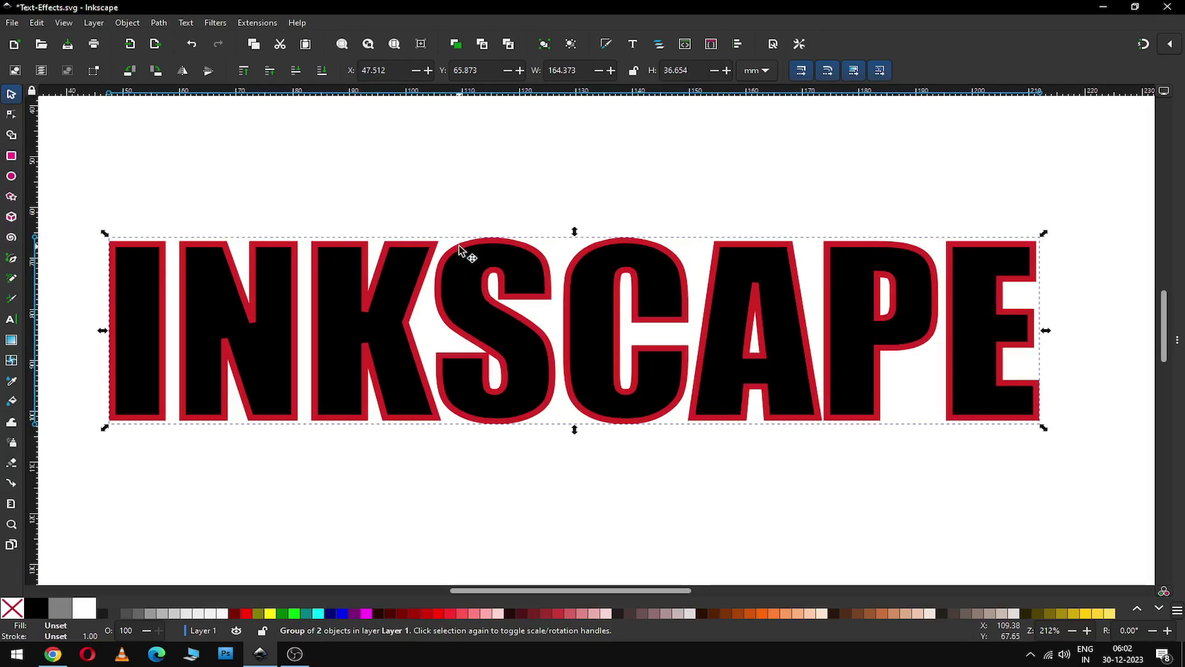
# - Duplicate the grouped INKSCAPE lettering and place the copy directly above the original
pyautogui.press('-')
pyautogui.rightClick(500, 302)
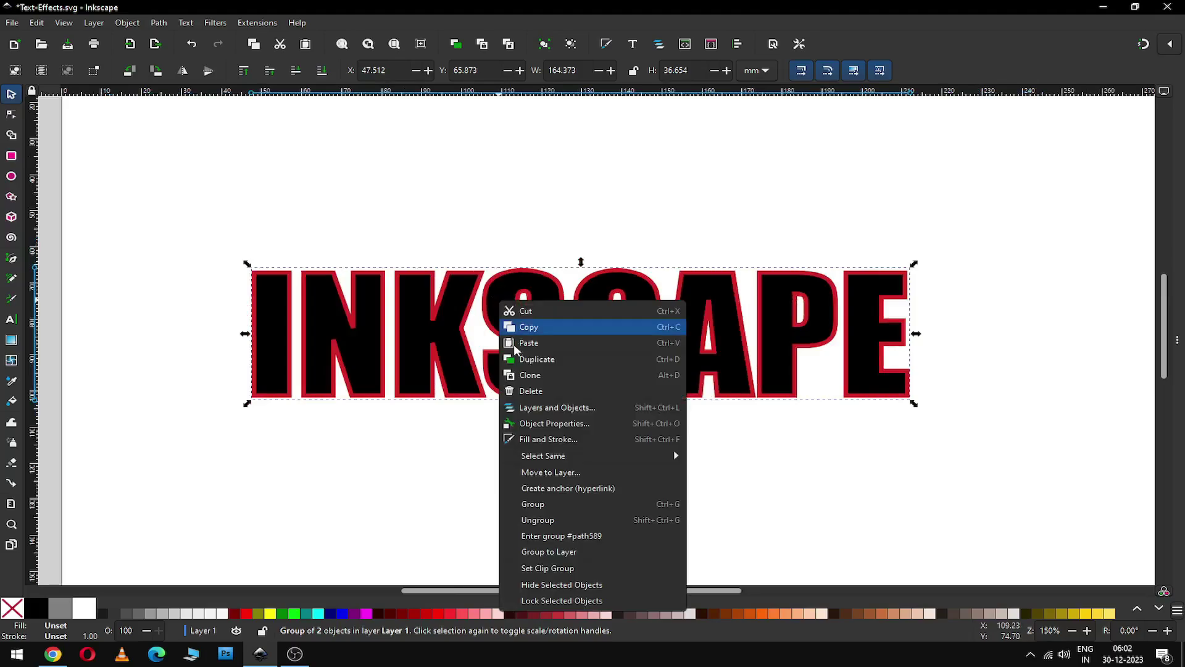
pyautogui.click(529, 374)
pyautogui.moveTo(542, 378); pyautogui.dragTo(546, 207)
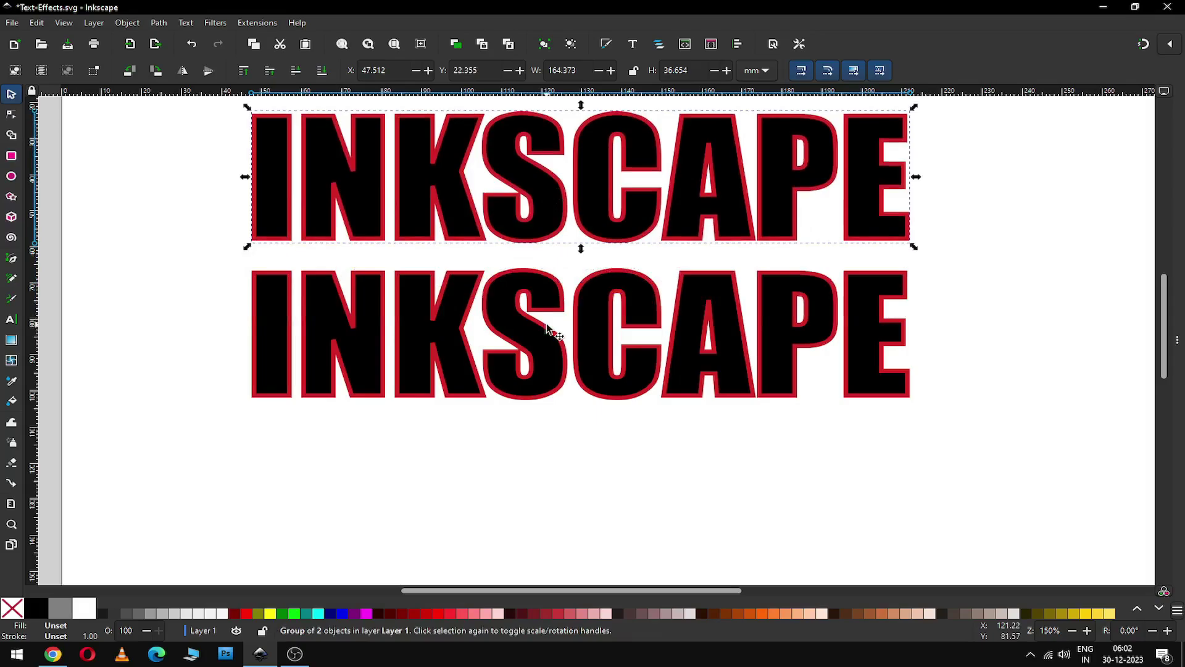
# - Ungroup both INKSCAPE words into their separate fill and outline paths and deselect them
pyautogui.click(542, 331)
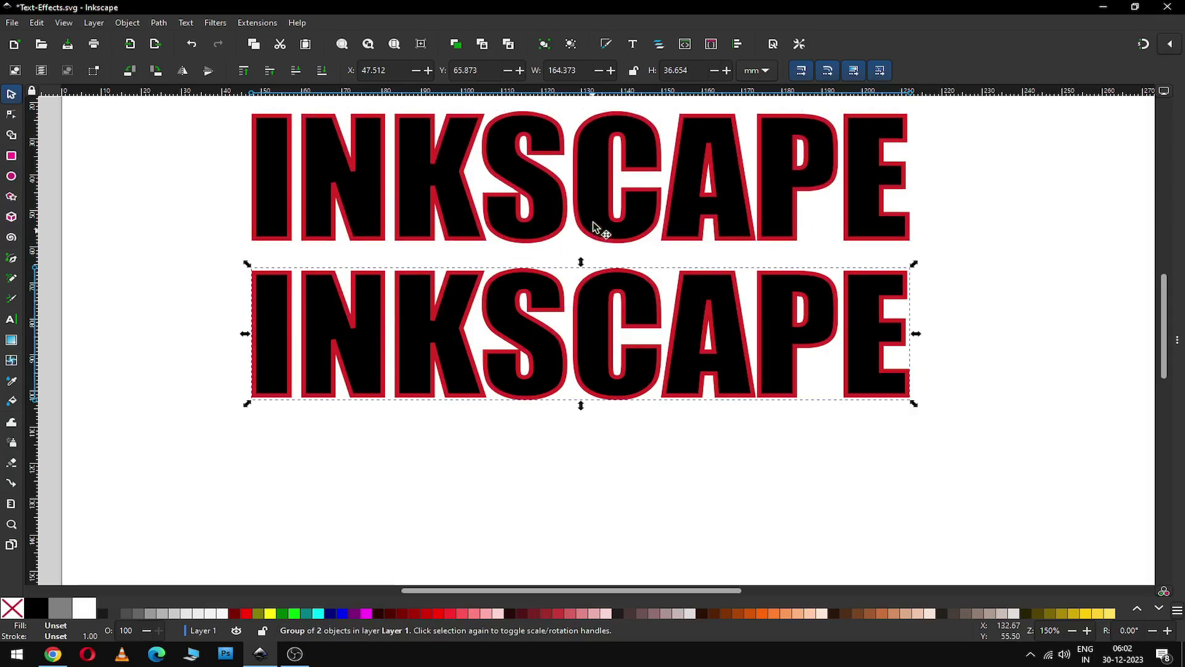
pyautogui.keyDown('shift'); pyautogui.click(590, 204); pyautogui.keyUp('shift')
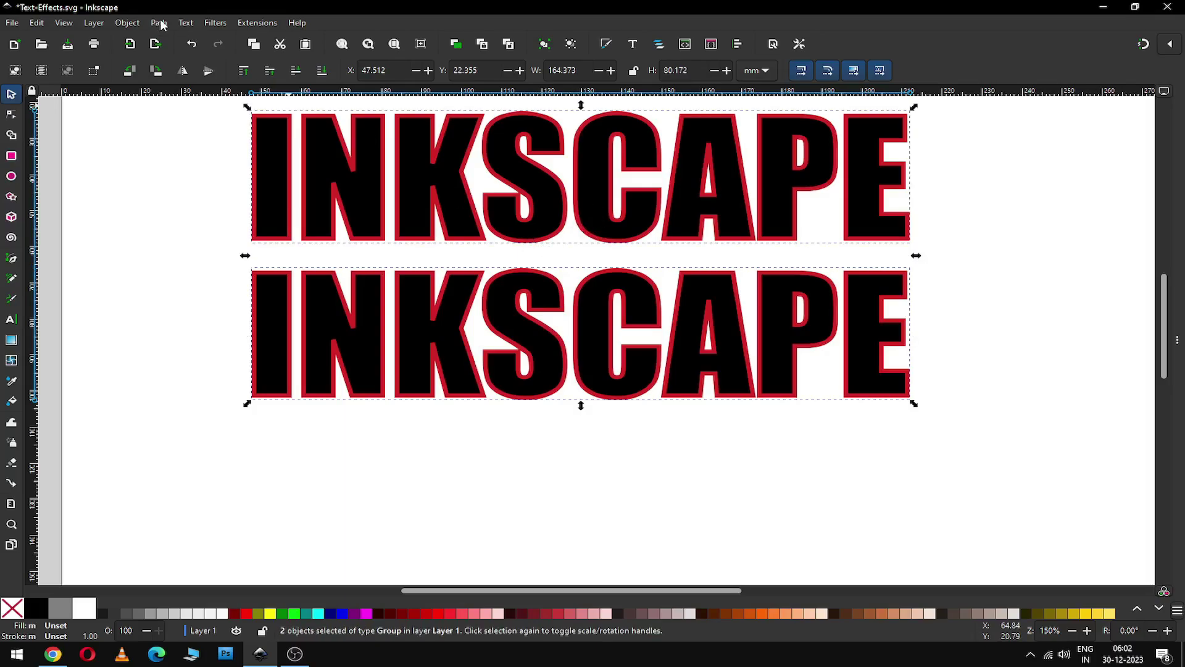
pyautogui.click(128, 22)
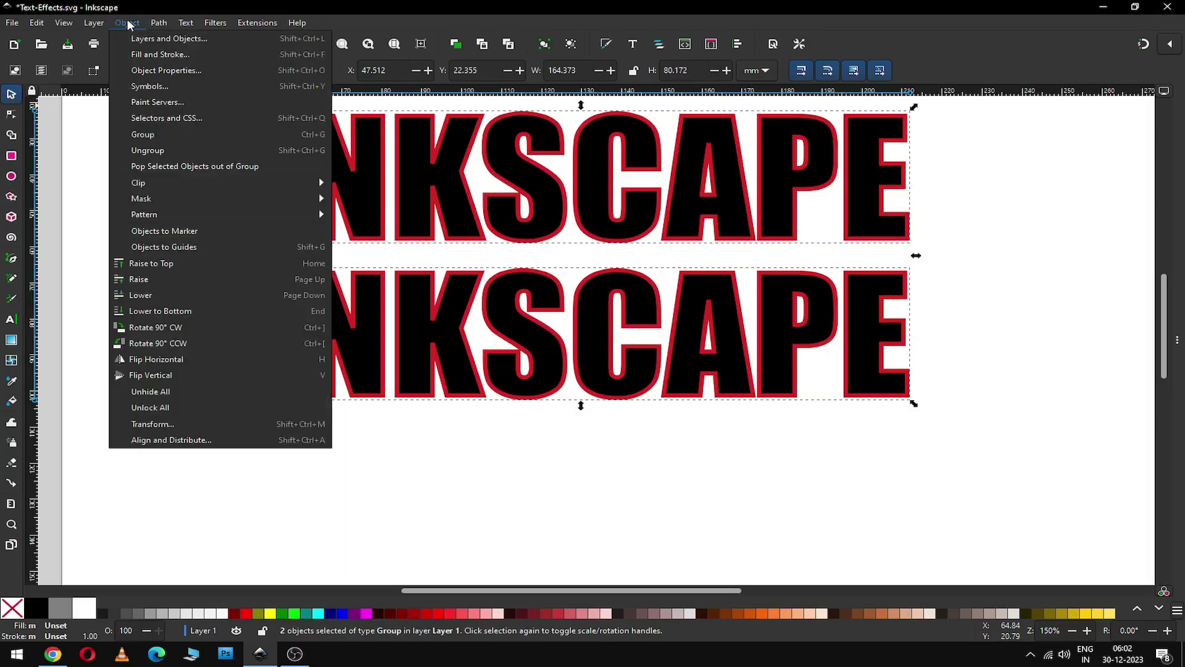
pyautogui.click(148, 150)
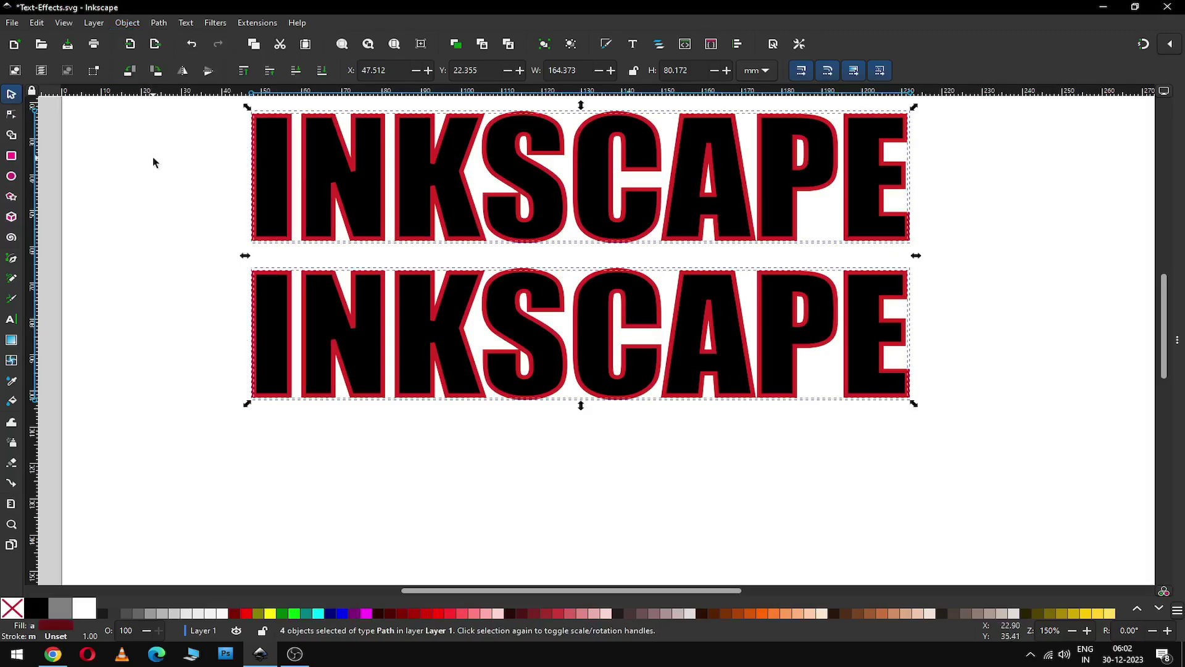
pyautogui.click(153, 177)
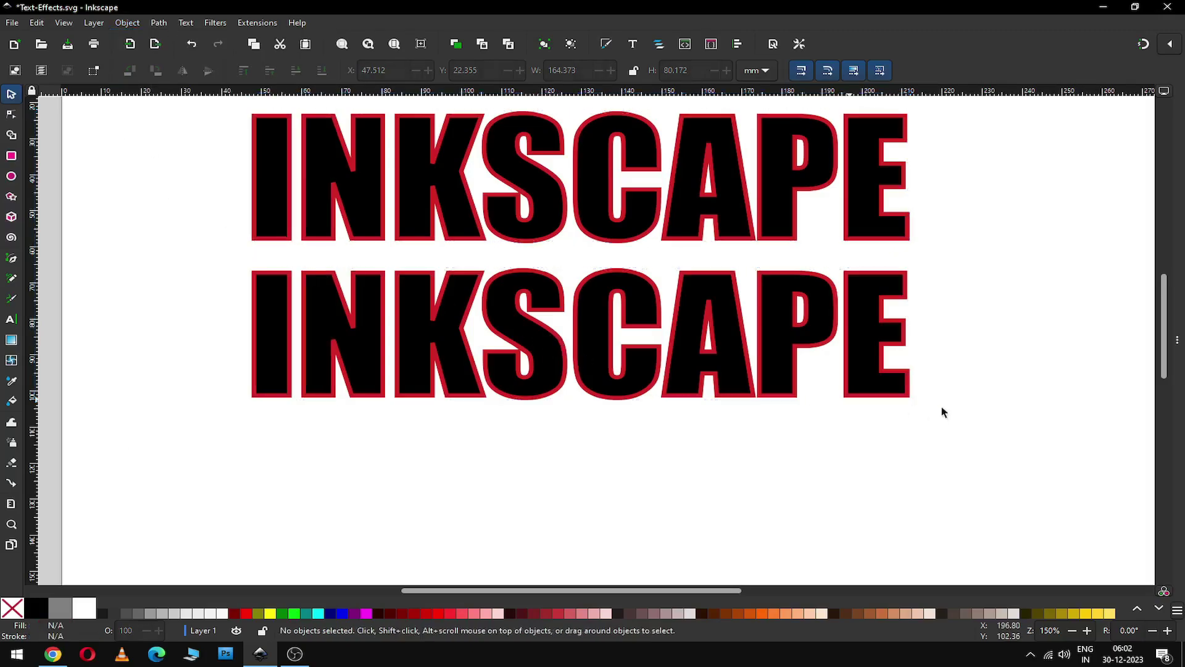
# - Merge the fill and red outline paths of the lower INKSCAPE word into one shape with Union
pyautogui.moveTo(957, 437); pyautogui.dragTo(225, 259)
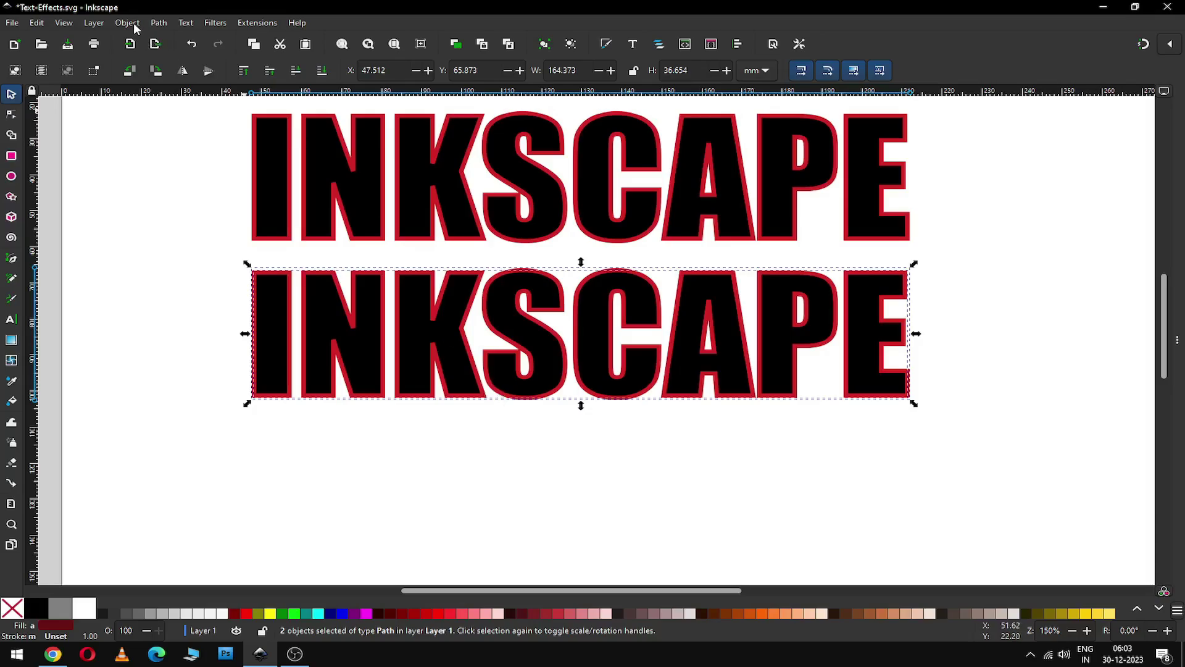
pyautogui.click(158, 23)
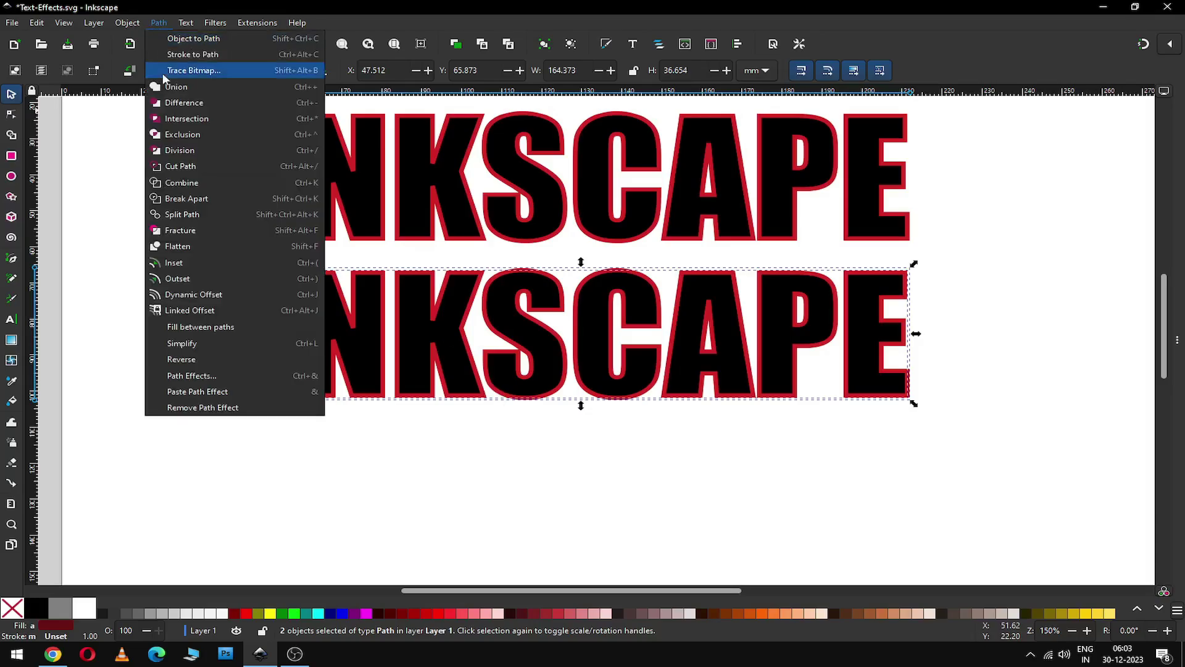
pyautogui.click(219, 92)
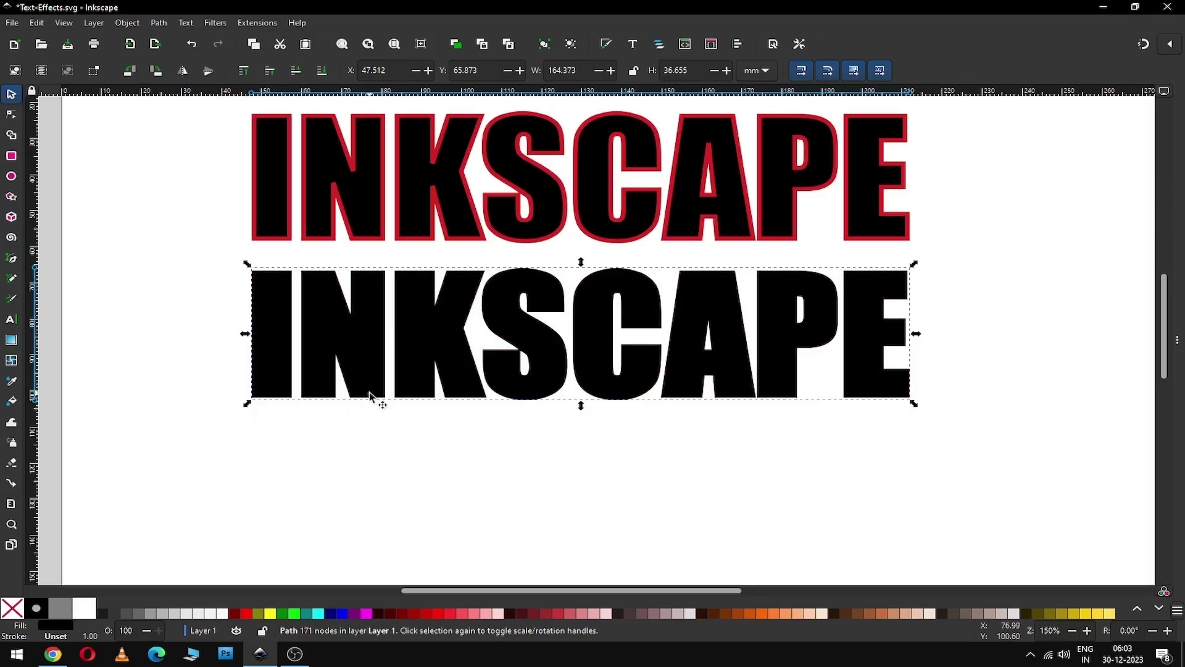
# - Apply the Long Shadow extension to the merged lower word with length 3, angle 45 and live preview
pyautogui.click(256, 23)
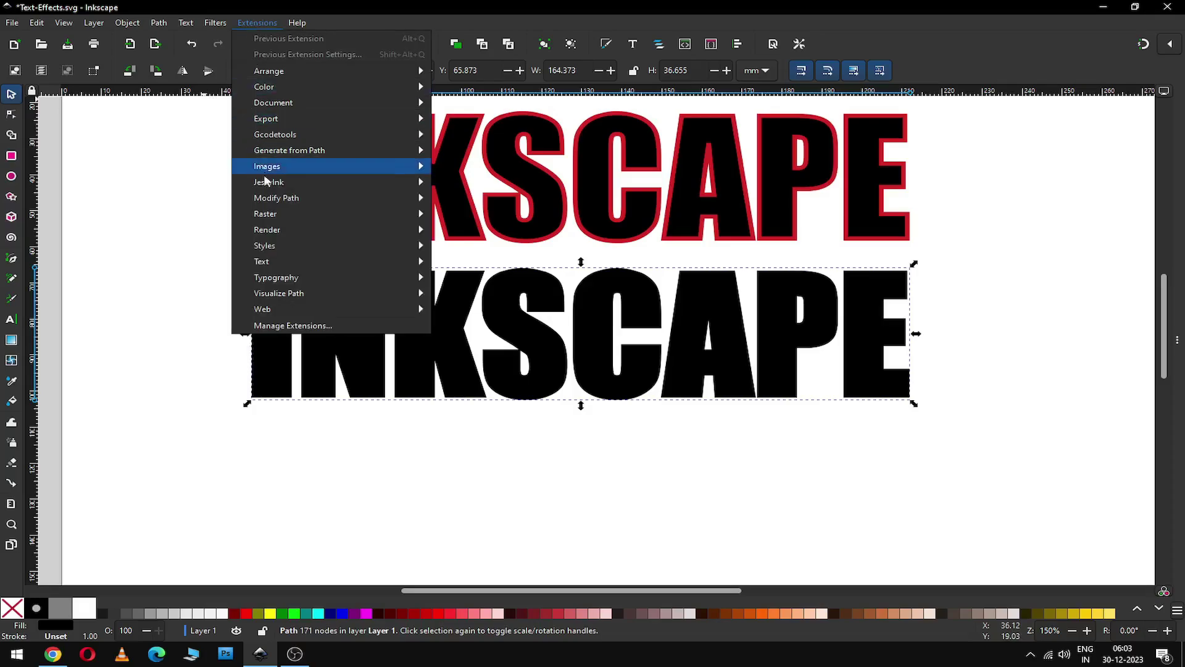
pyautogui.moveTo(288, 156)
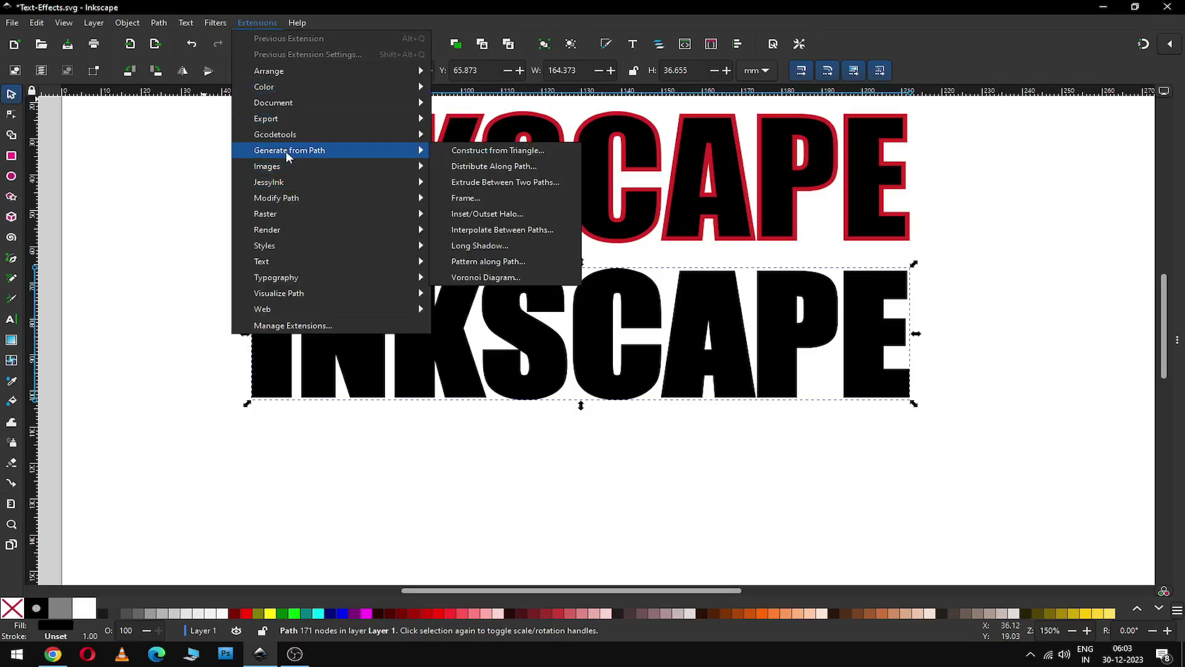
pyautogui.click(492, 247)
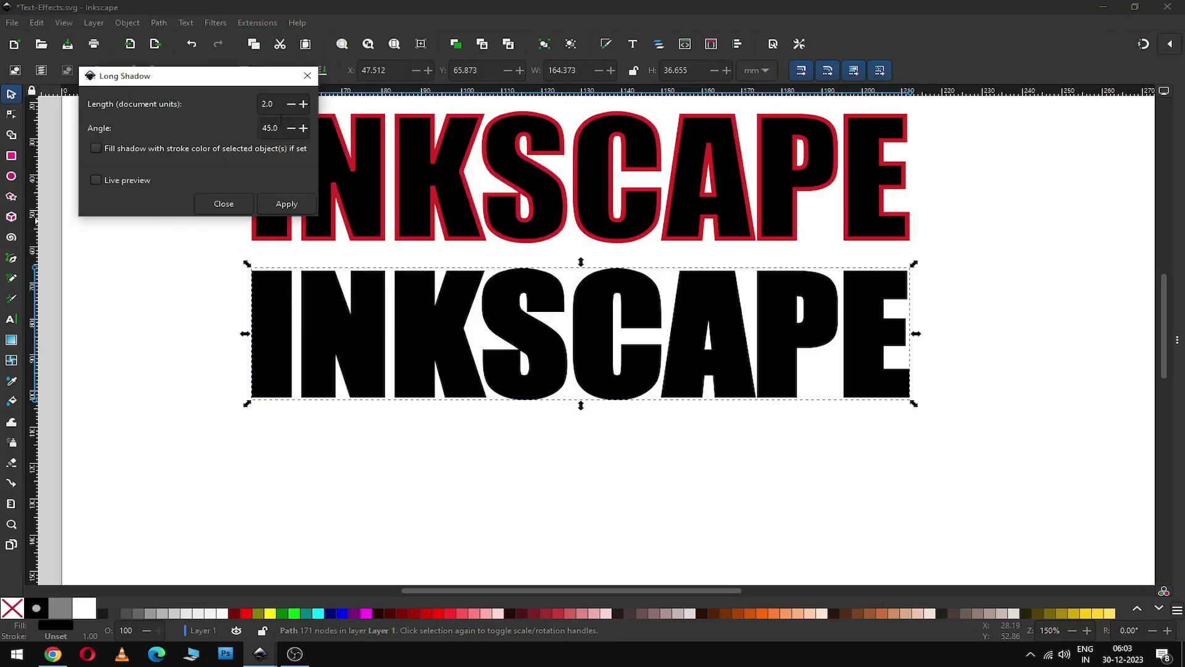
pyautogui.click(117, 182)
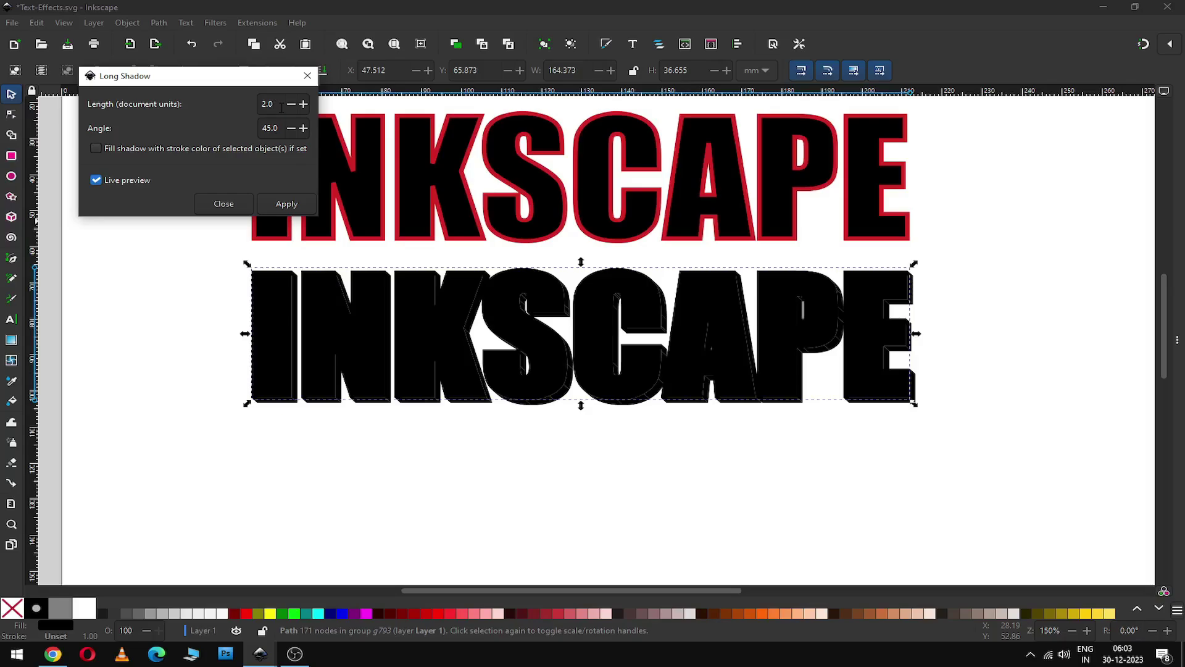
pyautogui.doubleClick(279, 106)
pyautogui.write('4')
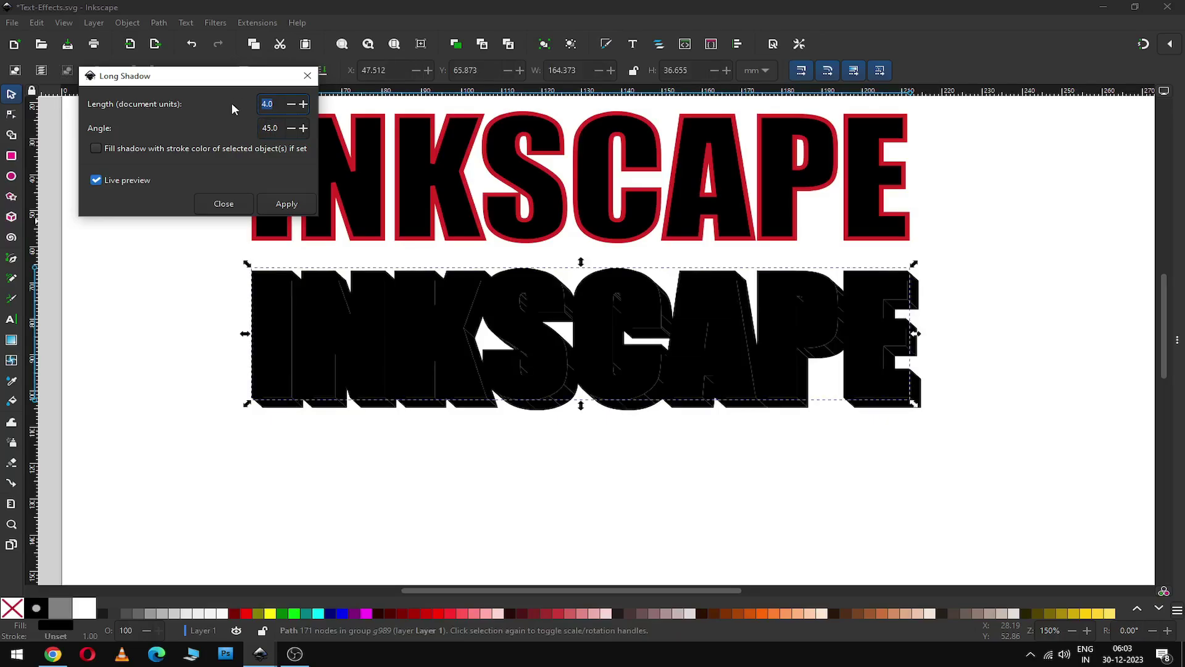
pyautogui.write('3')
pyautogui.click(282, 128)
pyautogui.click(290, 209)
pyautogui.click(223, 204)
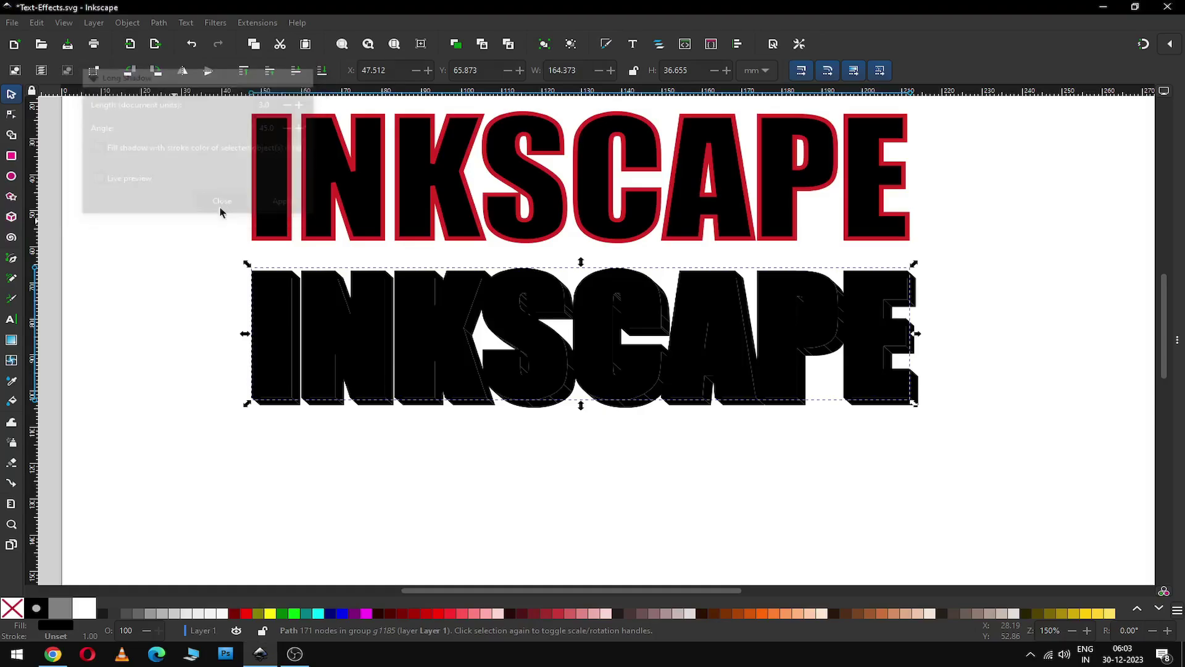
# - Ungroup the shadowed INKSCAPE word twice so its shadow breaks into separate paths, and deselect everything
pyautogui.click(325, 323)
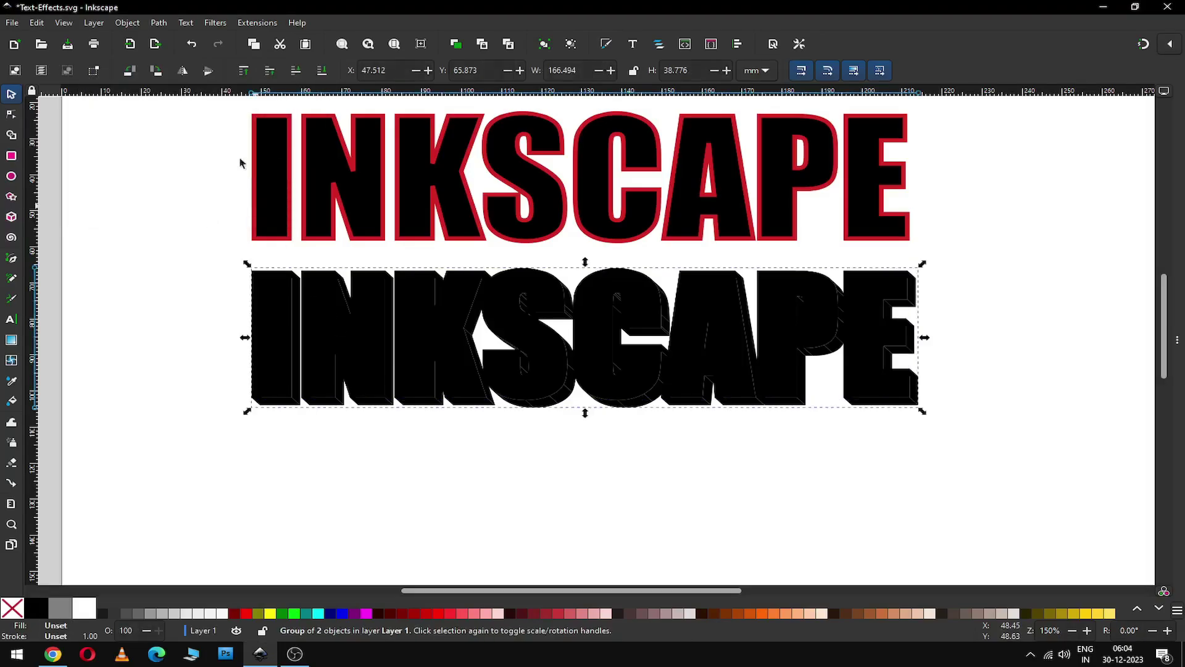
pyautogui.click(129, 23)
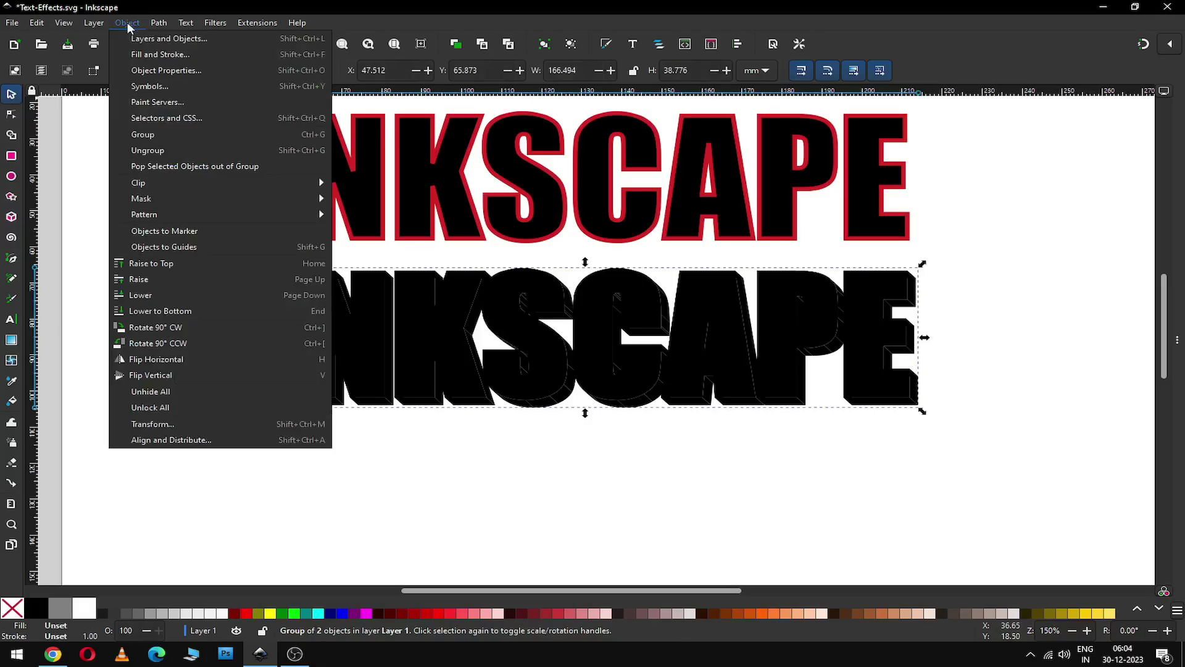
pyautogui.click(147, 151)
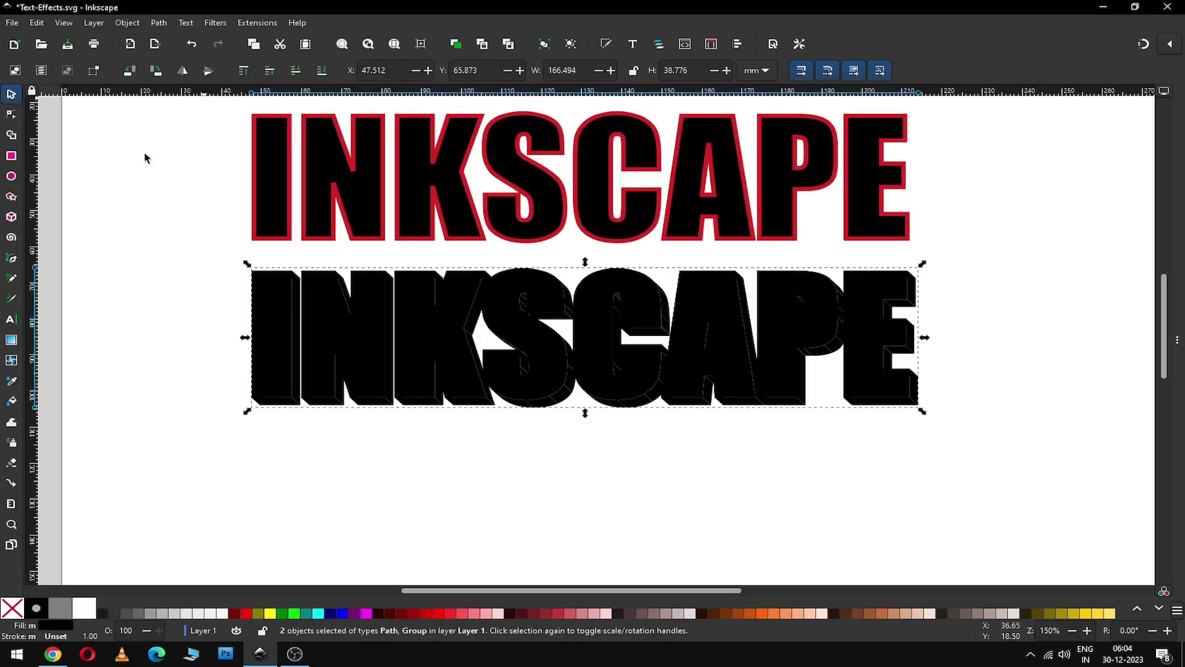
pyautogui.click(131, 24)
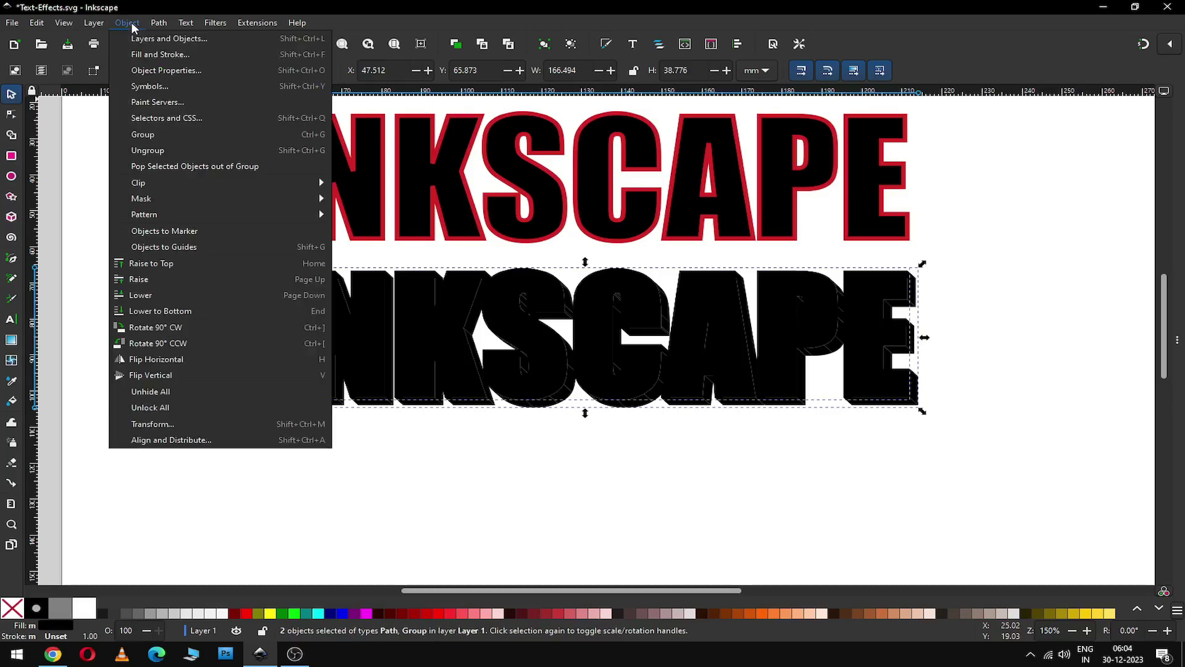
pyautogui.click(147, 151)
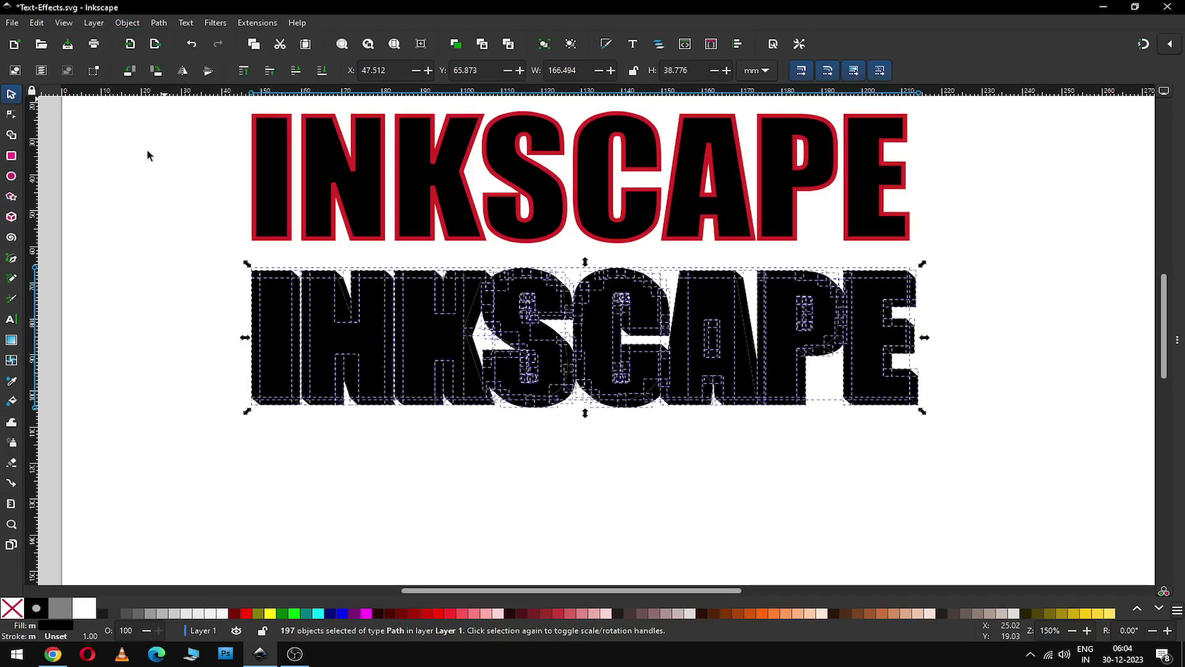
pyautogui.click(418, 431)
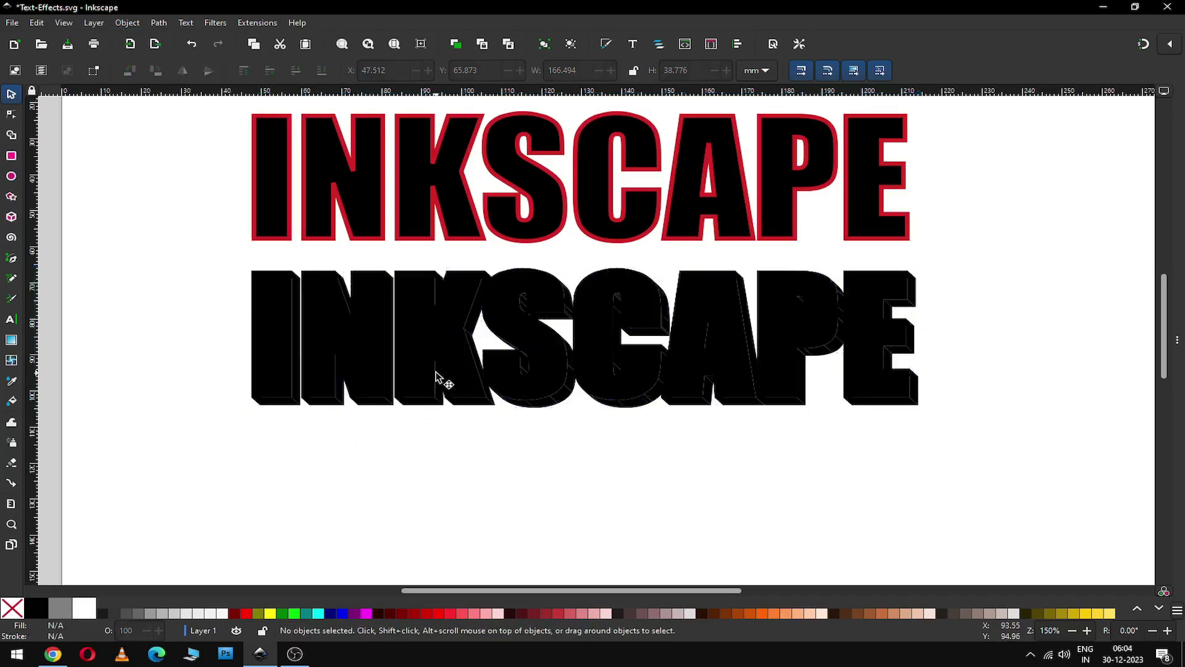
# - Duplicate the front lettering of the shadowed word and place the copy below it on the page
pyautogui.click(418, 332)
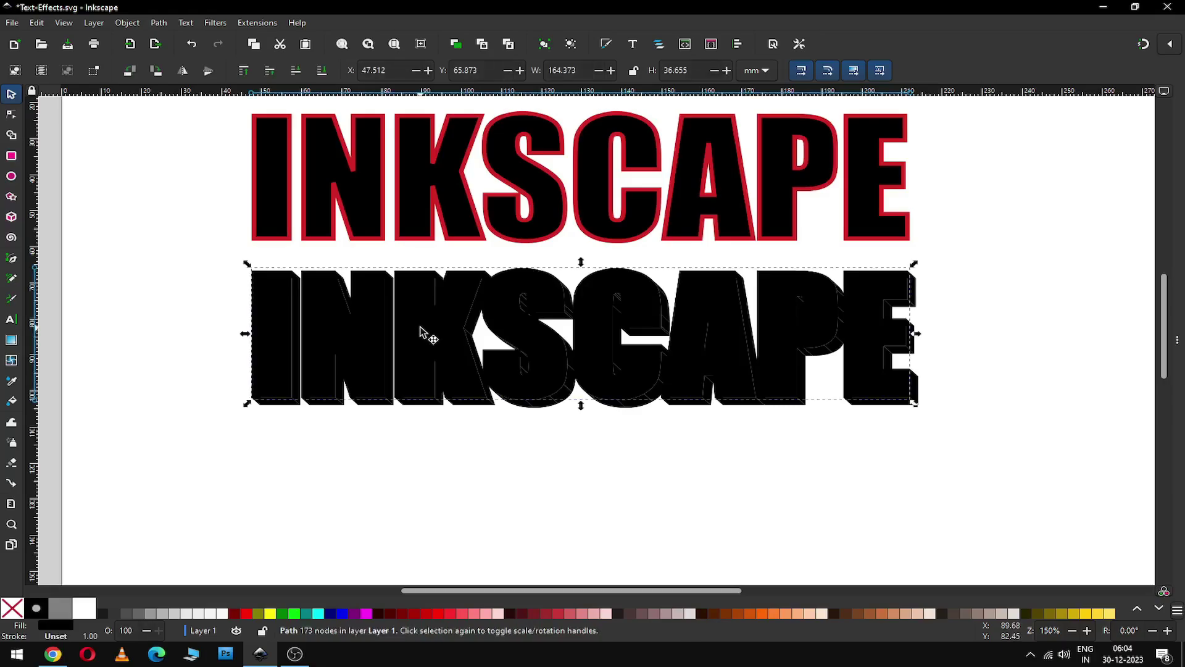
pyautogui.rightClick(420, 322)
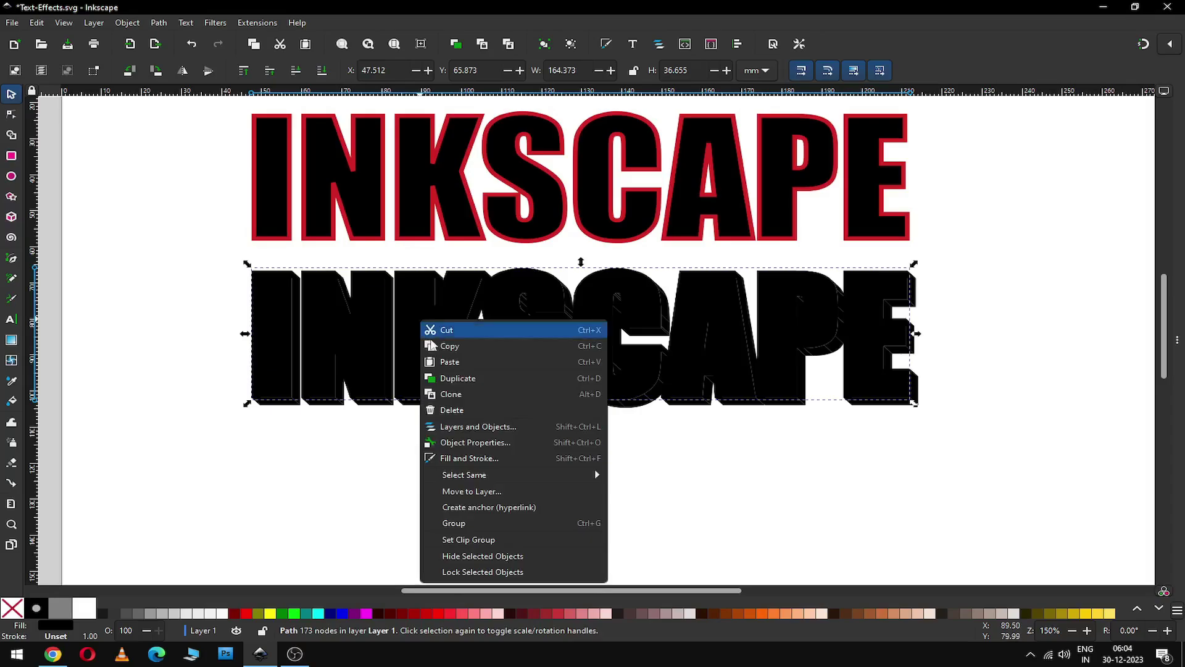
pyautogui.click(458, 378)
pyautogui.moveTo(418, 309); pyautogui.dragTo(415, 489)
pyautogui.click(1003, 407)
# - Flatten all the lettering and shadow paths of the middle INKSCAPE word
pyautogui.moveTo(994, 427); pyautogui.dragTo(233, 254)
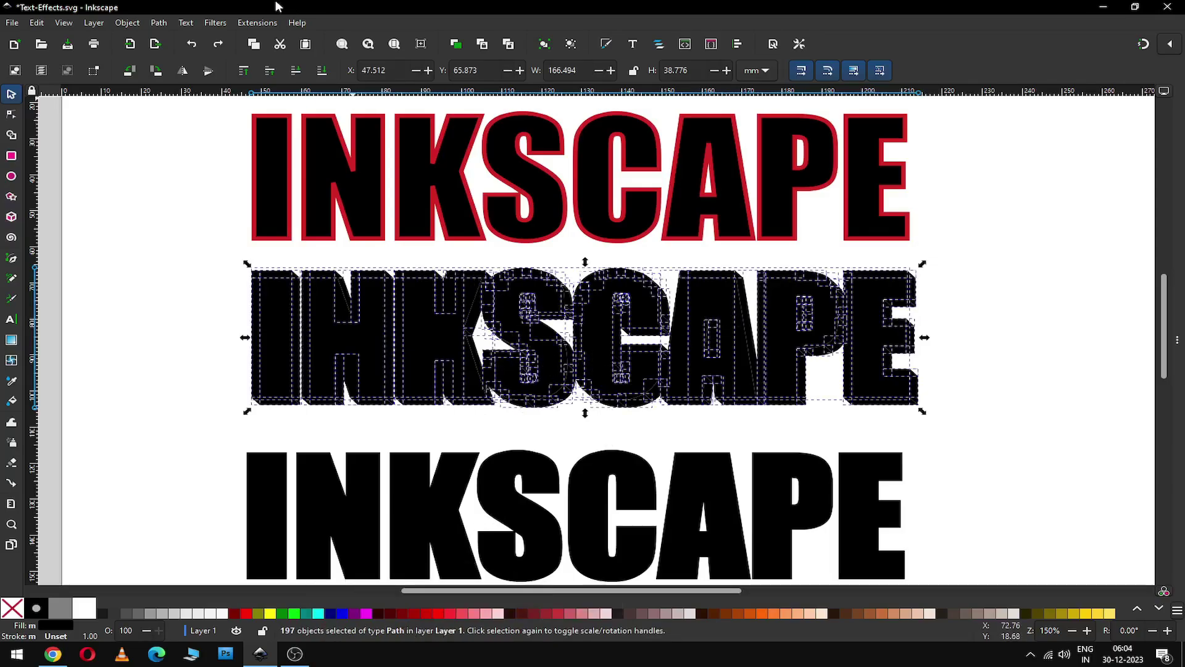
pyautogui.click(162, 23)
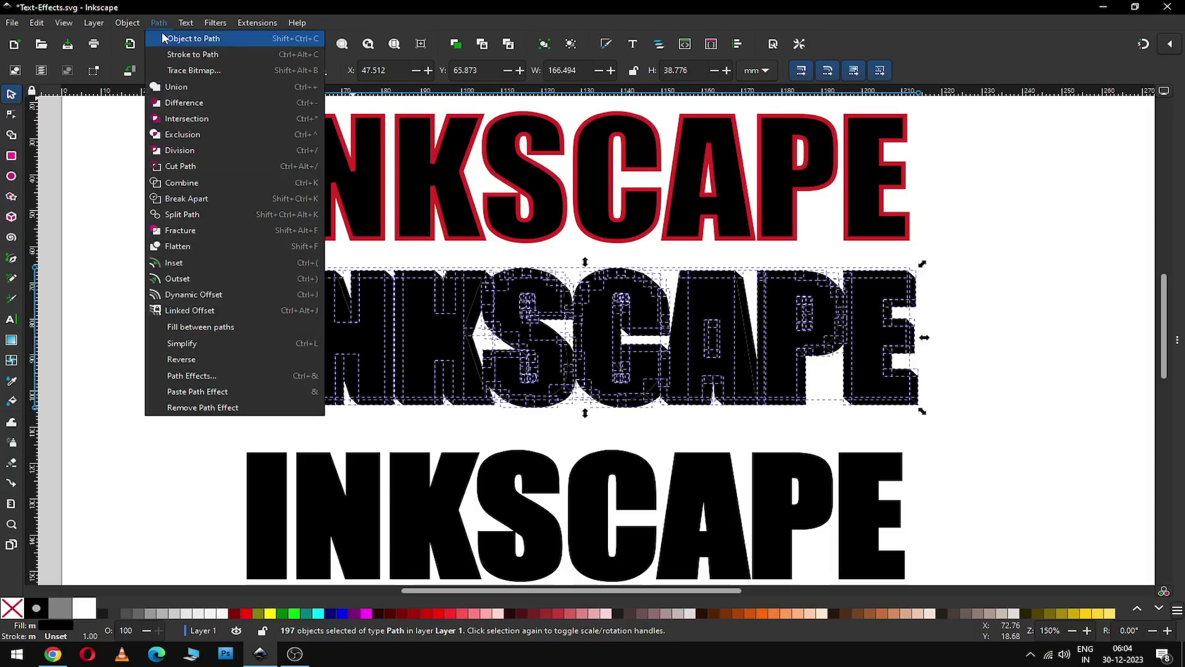
pyautogui.click(194, 248)
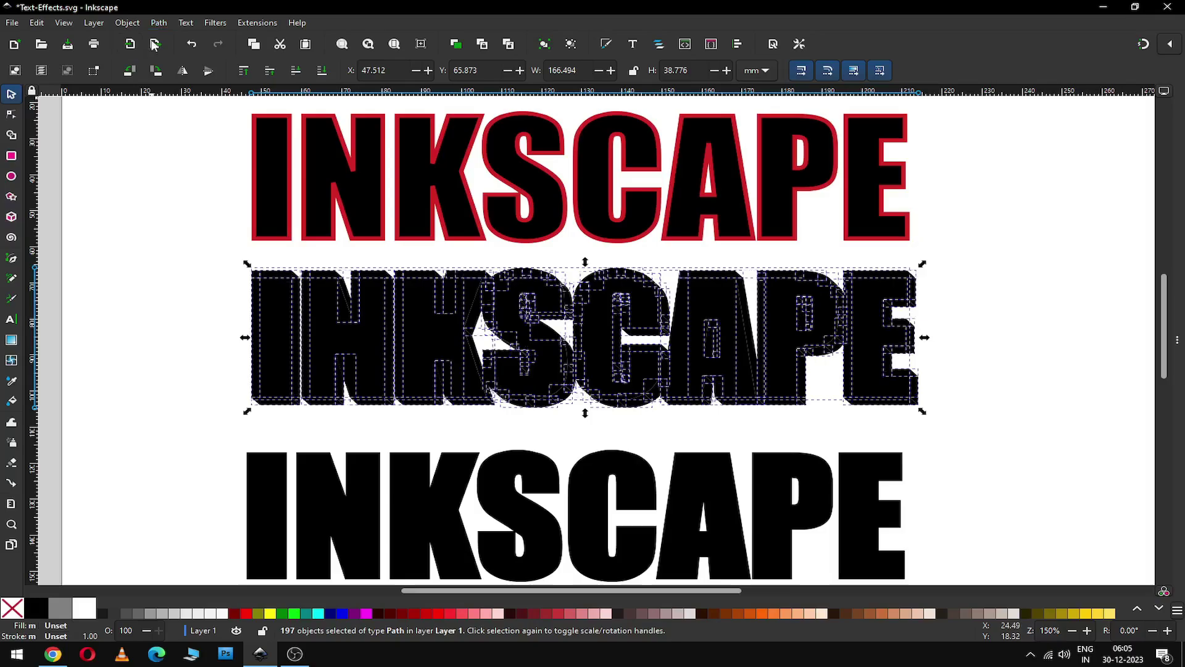
# - Unite all the flattened lettering and shadow paths of the middle INKSCAPE word into one path
pyautogui.click(160, 23)
pyautogui.click(167, 87)
pyautogui.click(169, 159)
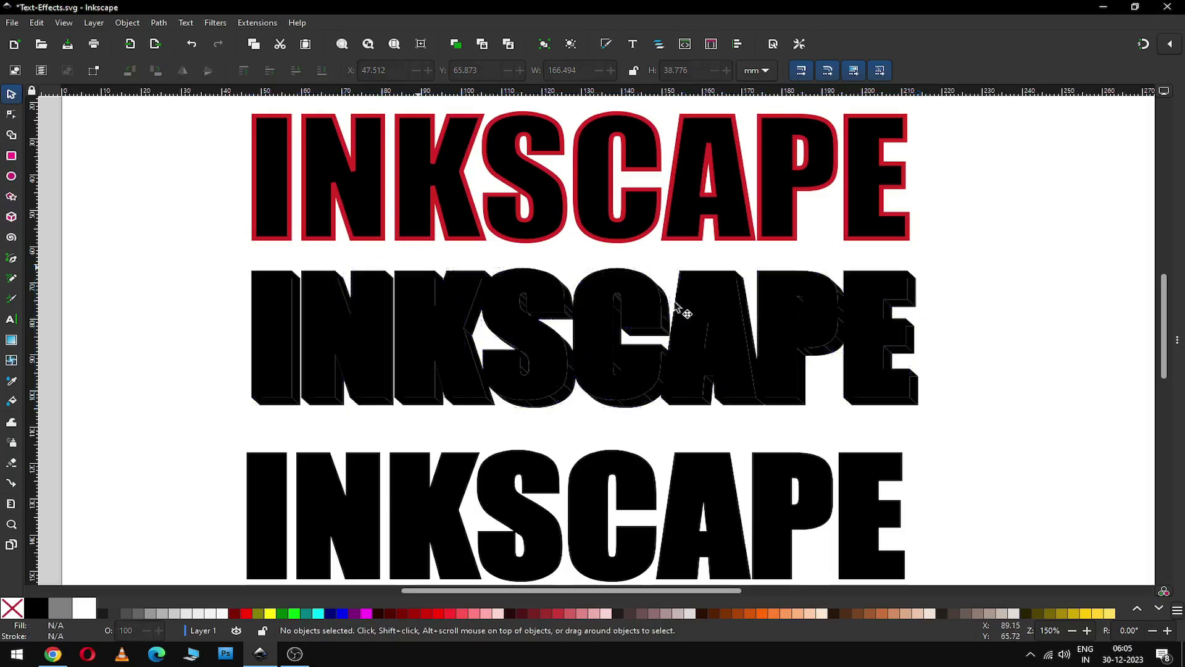
pyautogui.moveTo(974, 263); pyautogui.dragTo(185, 417)
pyautogui.click(158, 23)
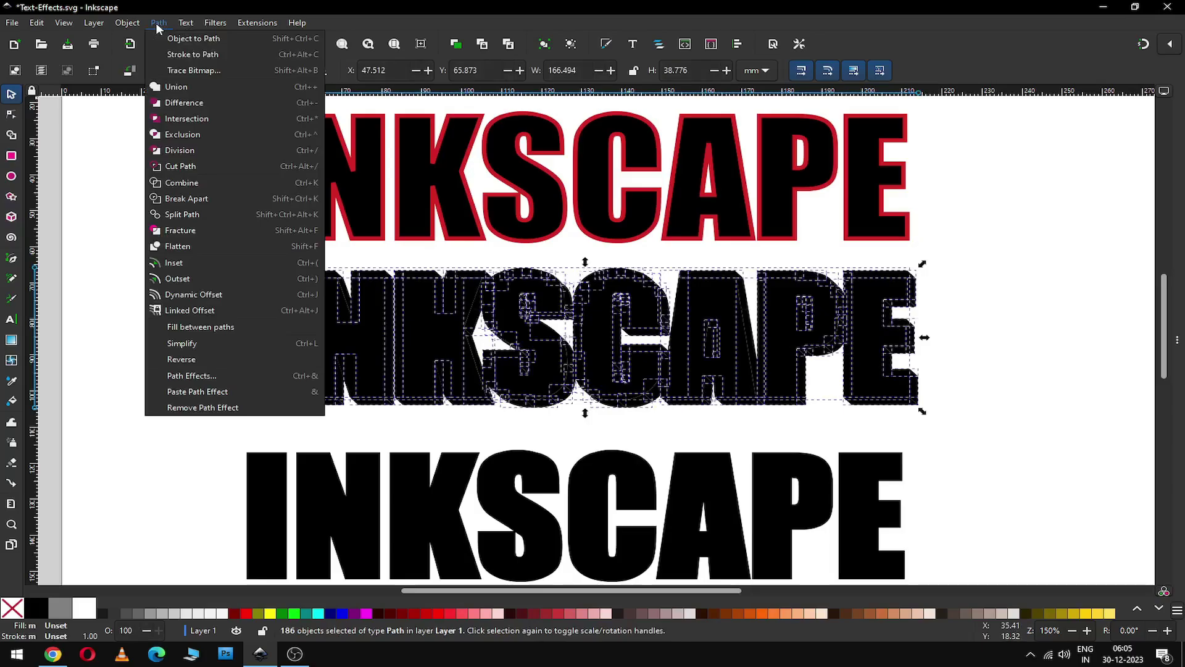
pyautogui.click(160, 87)
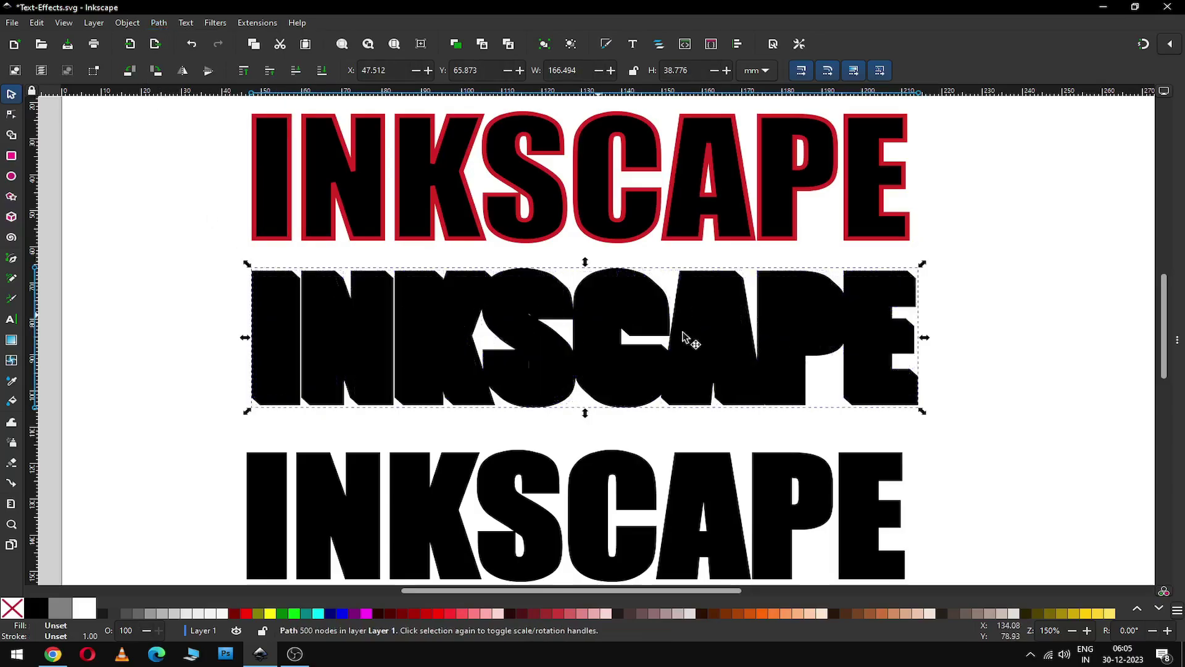
pyautogui.click(969, 369)
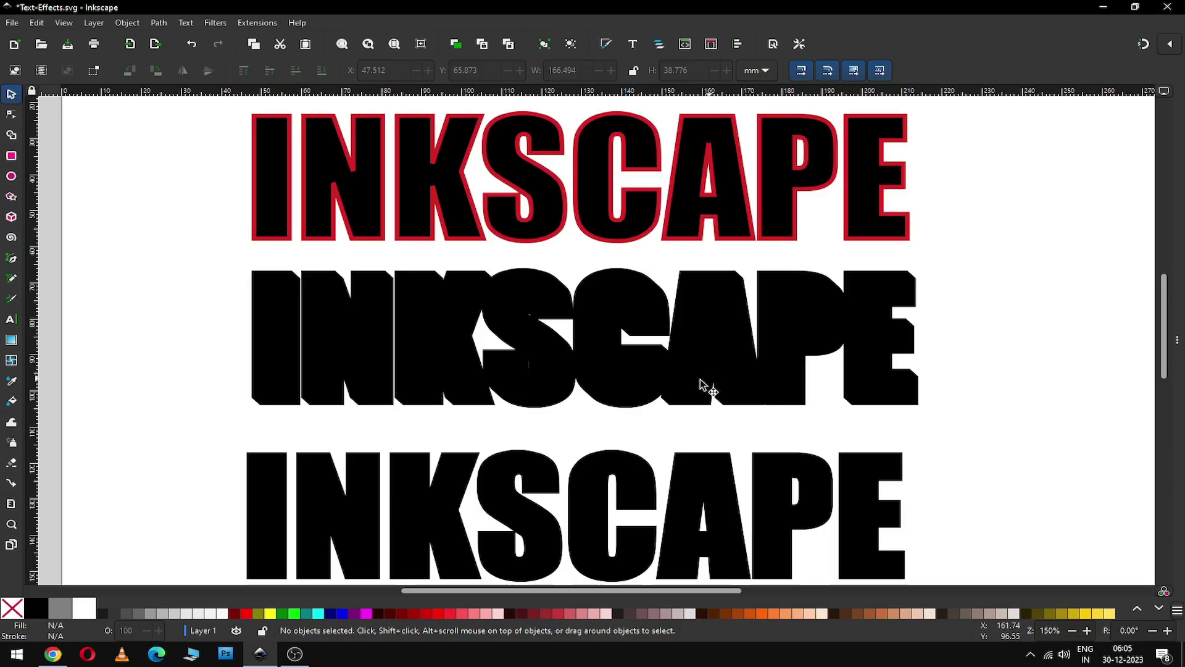
# - Fill the united middle word with flat golden colour d49200ff
pyautogui.click(552, 398)
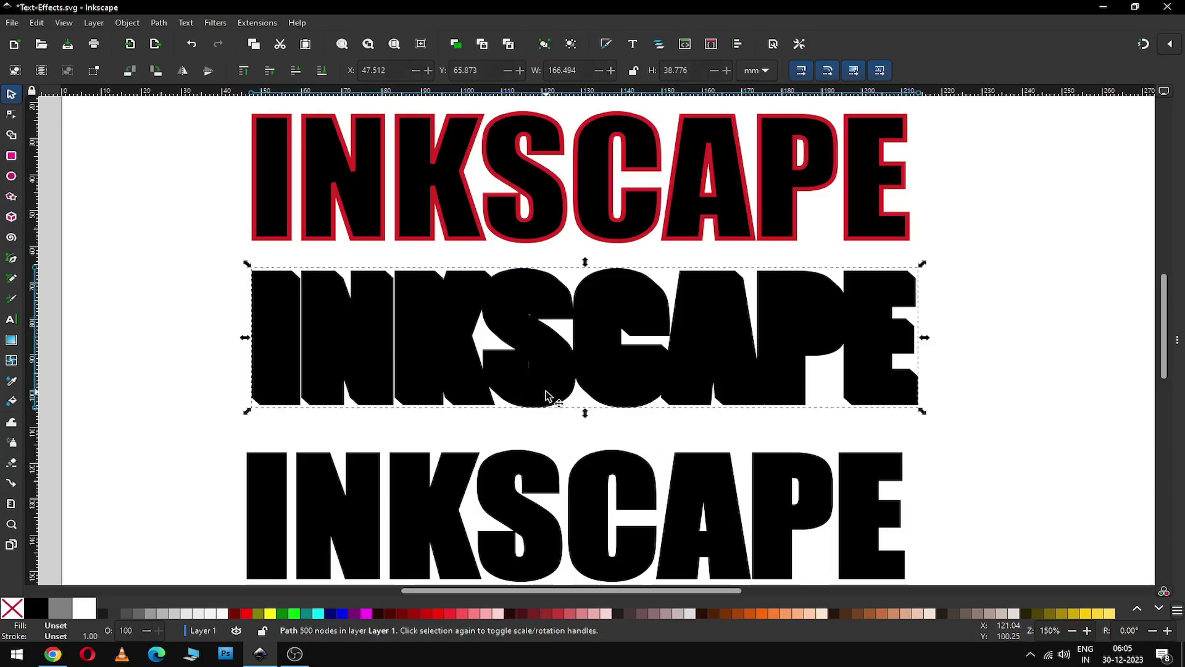
pyautogui.click(1078, 613)
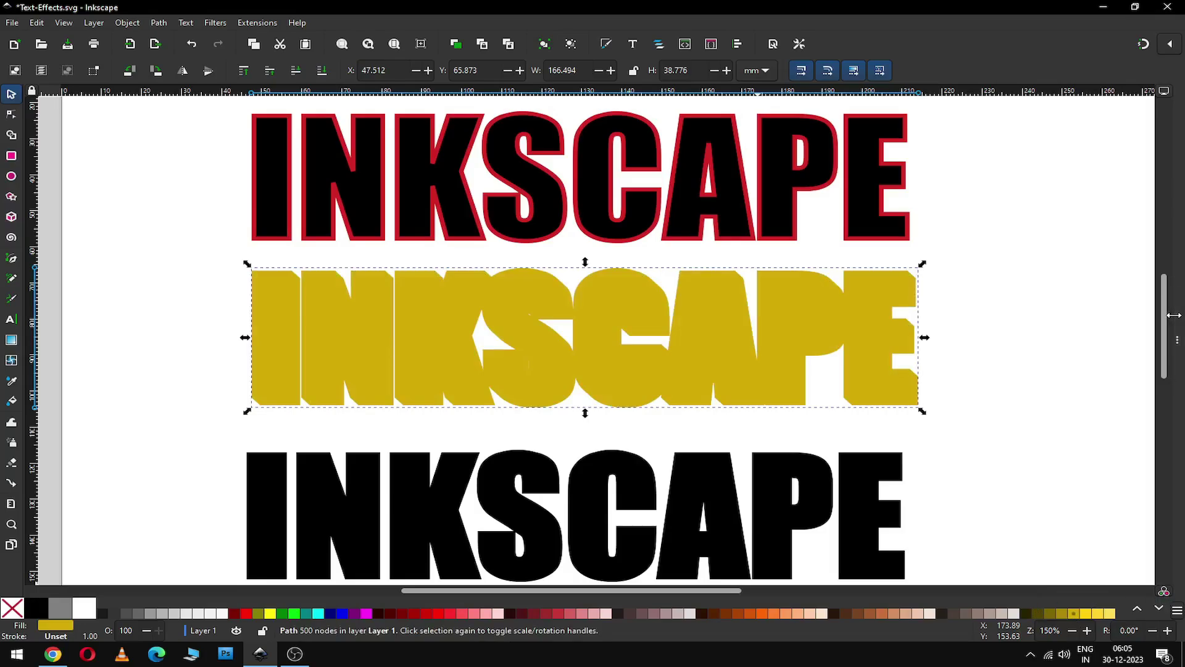
pyautogui.moveTo(1174, 294); pyautogui.dragTo(913, 290)
pyautogui.click(813, 99)
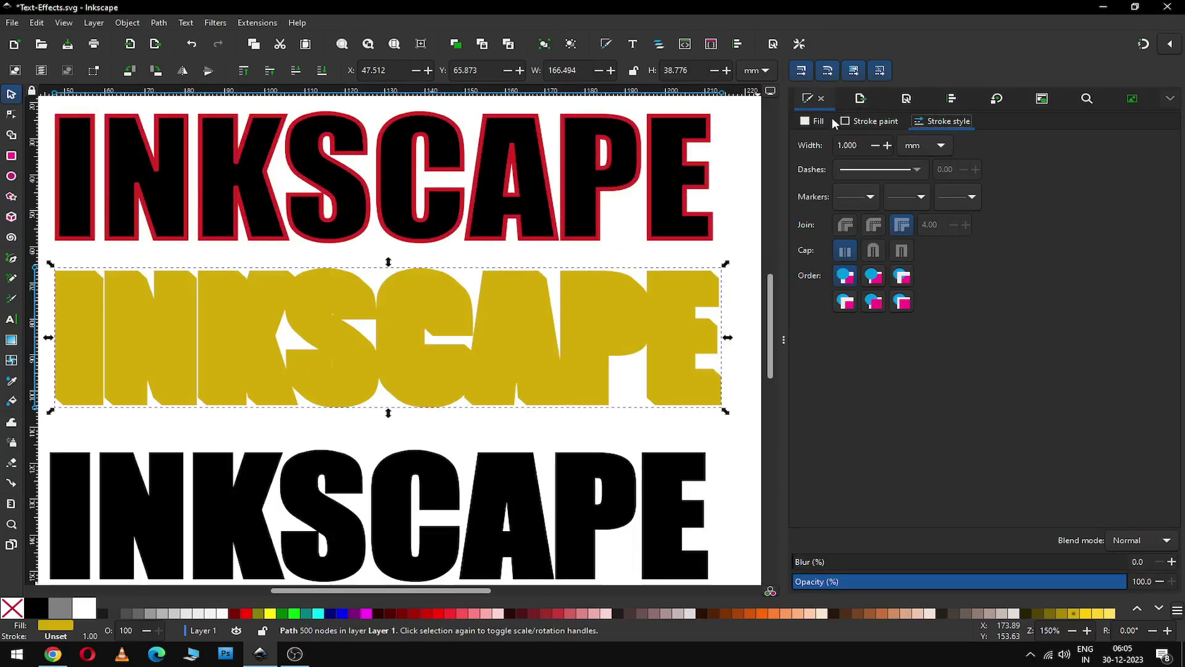
pyautogui.click(825, 122)
pyautogui.click(847, 213)
pyautogui.click(844, 211)
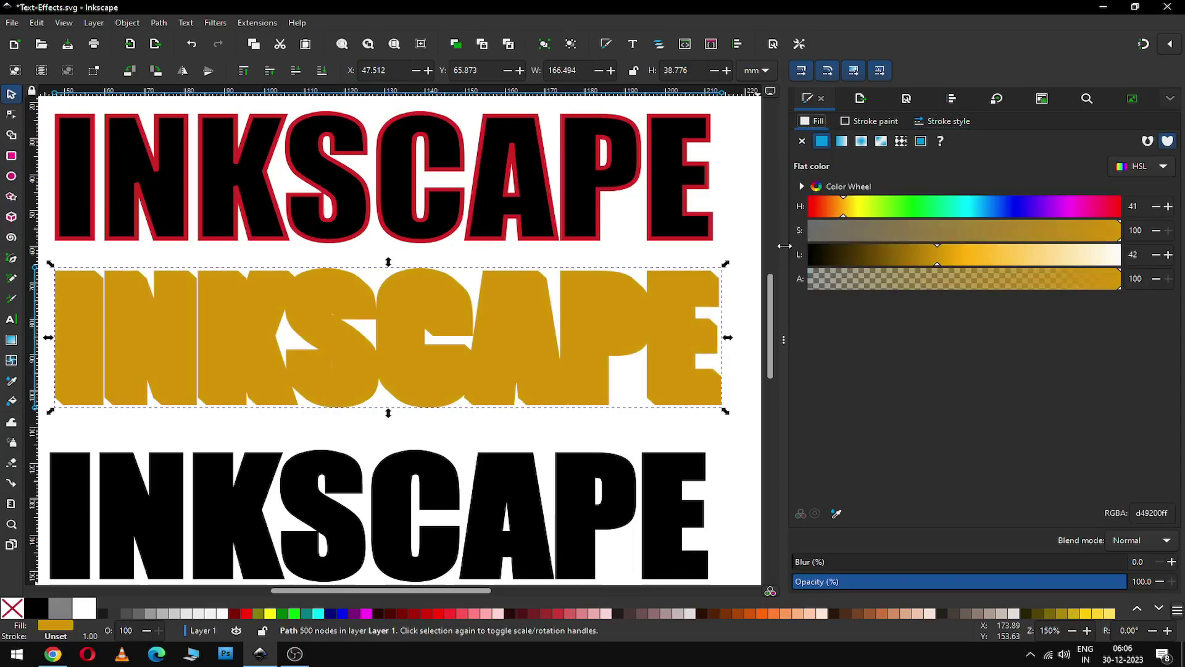
pyautogui.click(781, 333)
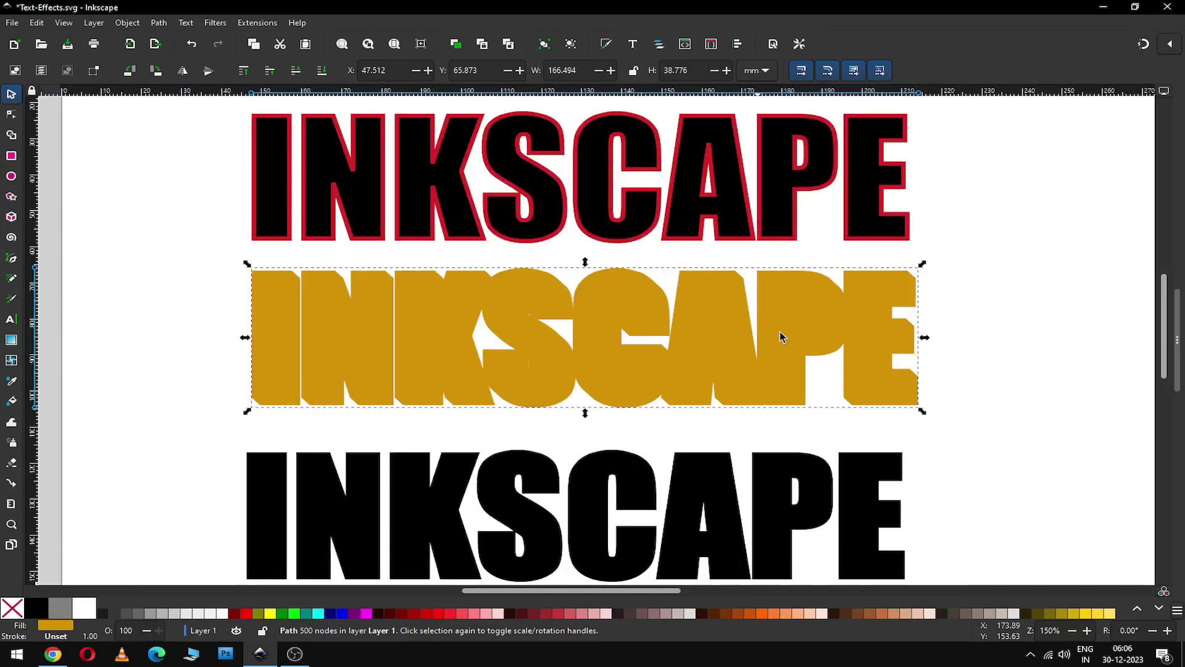
pyautogui.click(971, 372)
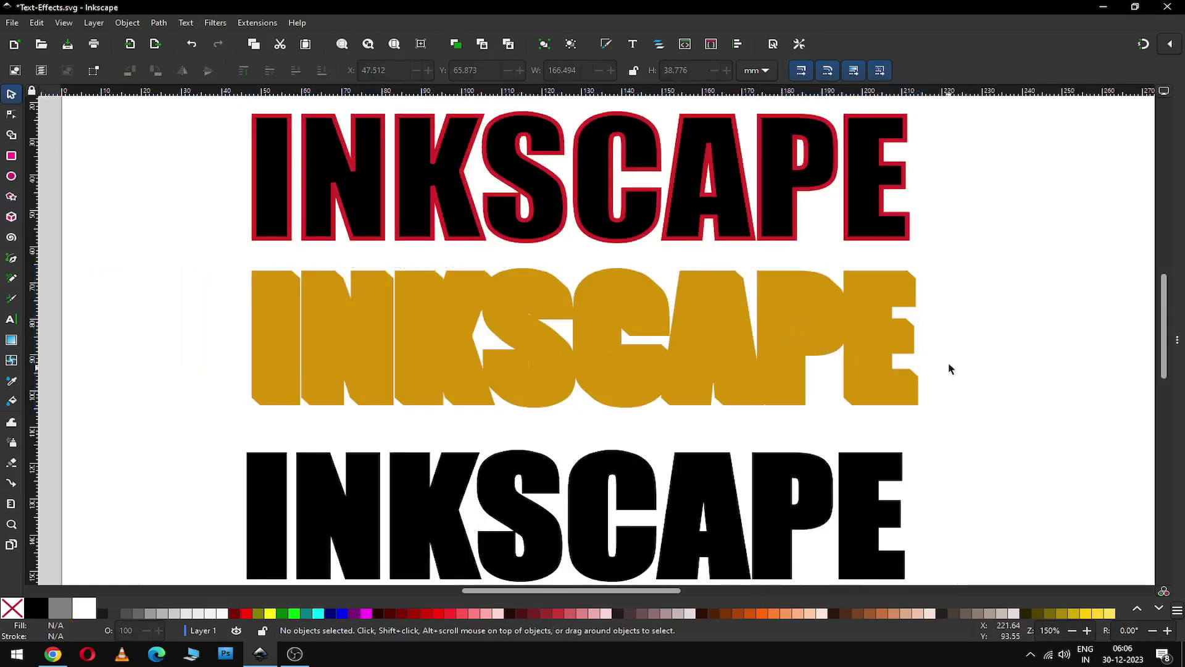
# - Copy the middle word's fill colour d49200ff onto the black INKSCAPE lettering at the bottom of the page
pyautogui.click(581, 517)
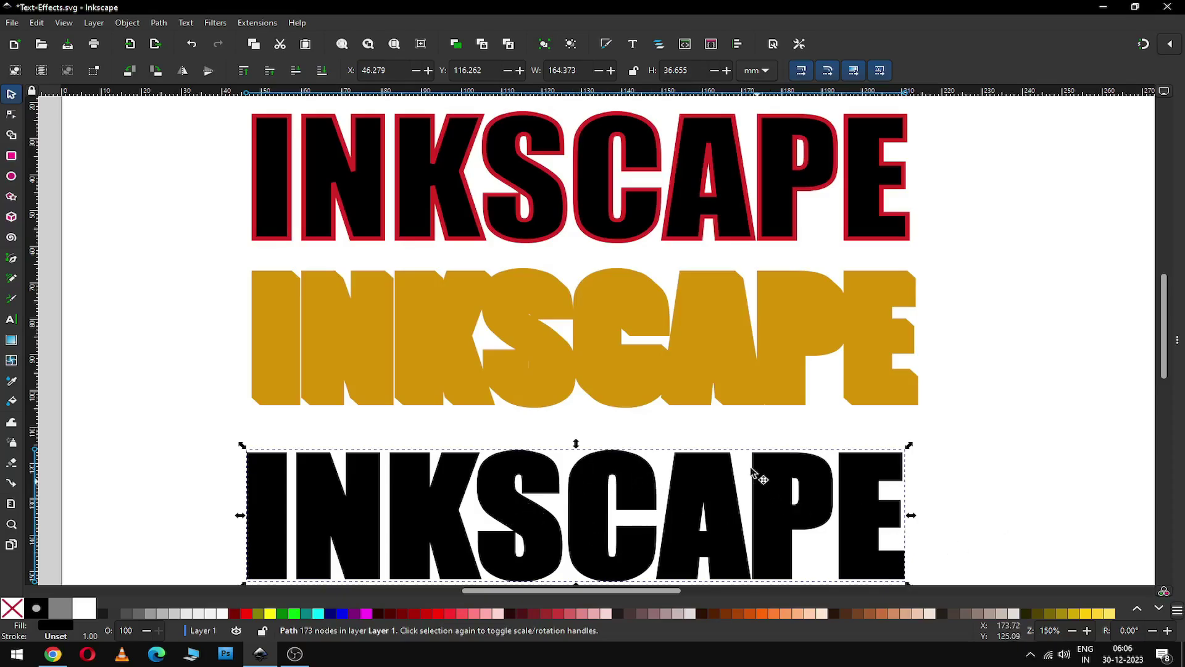
pyautogui.press('-')
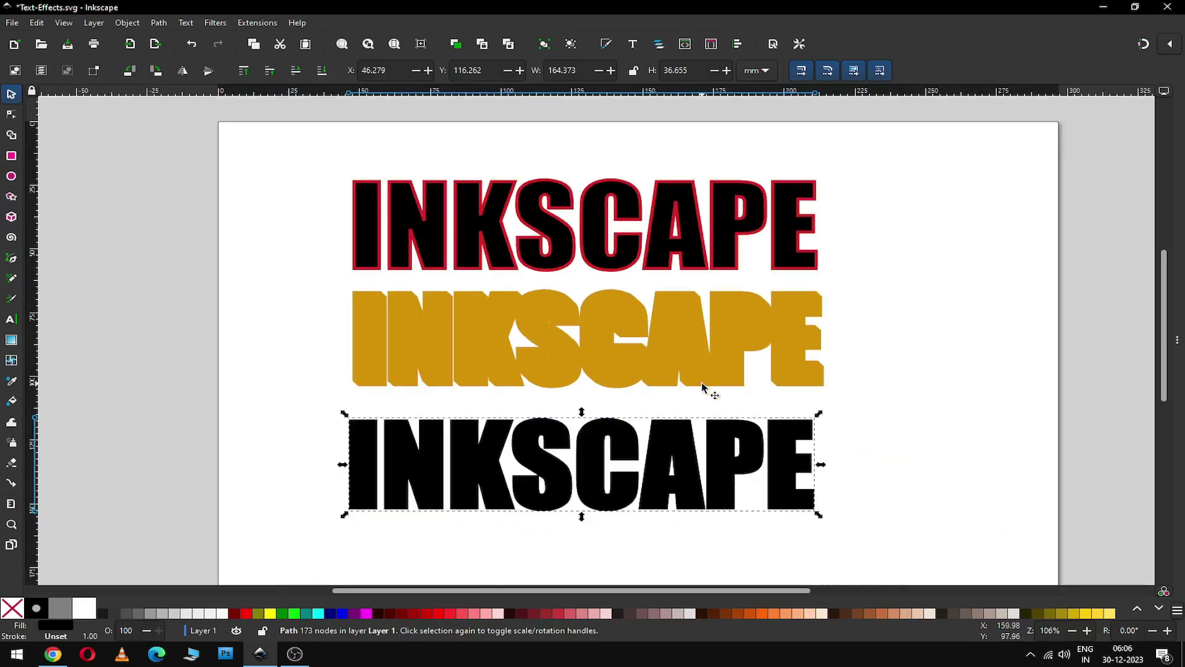
pyautogui.hotkey('ctrl', 'shift', 'f')
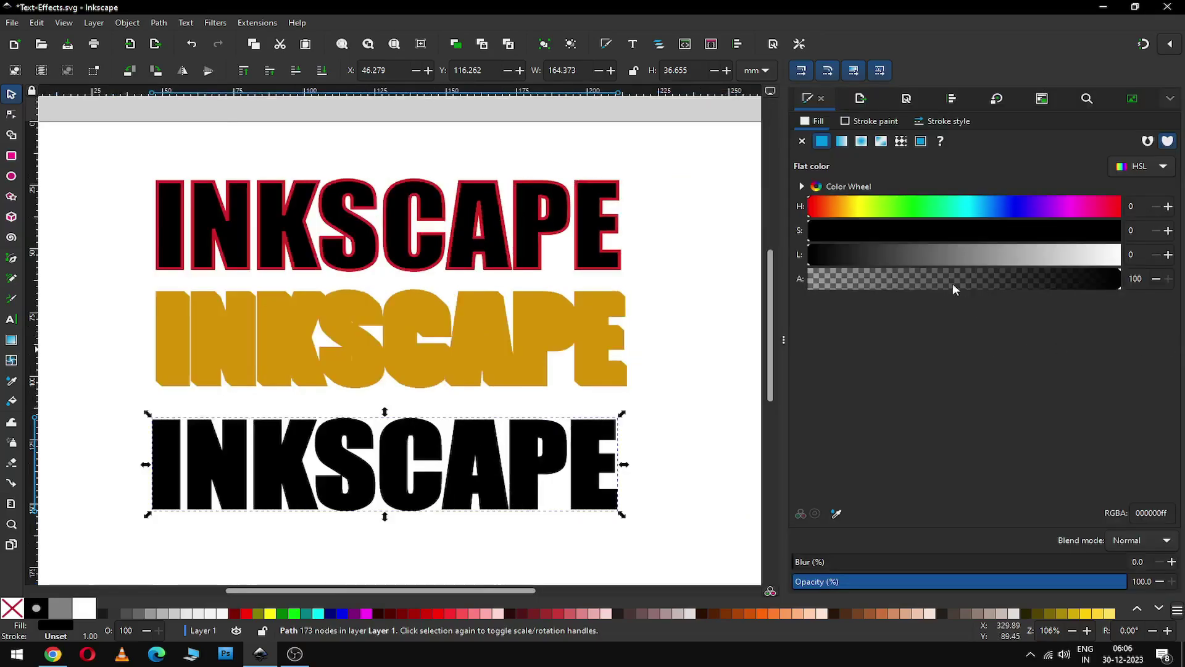
pyautogui.click(600, 333)
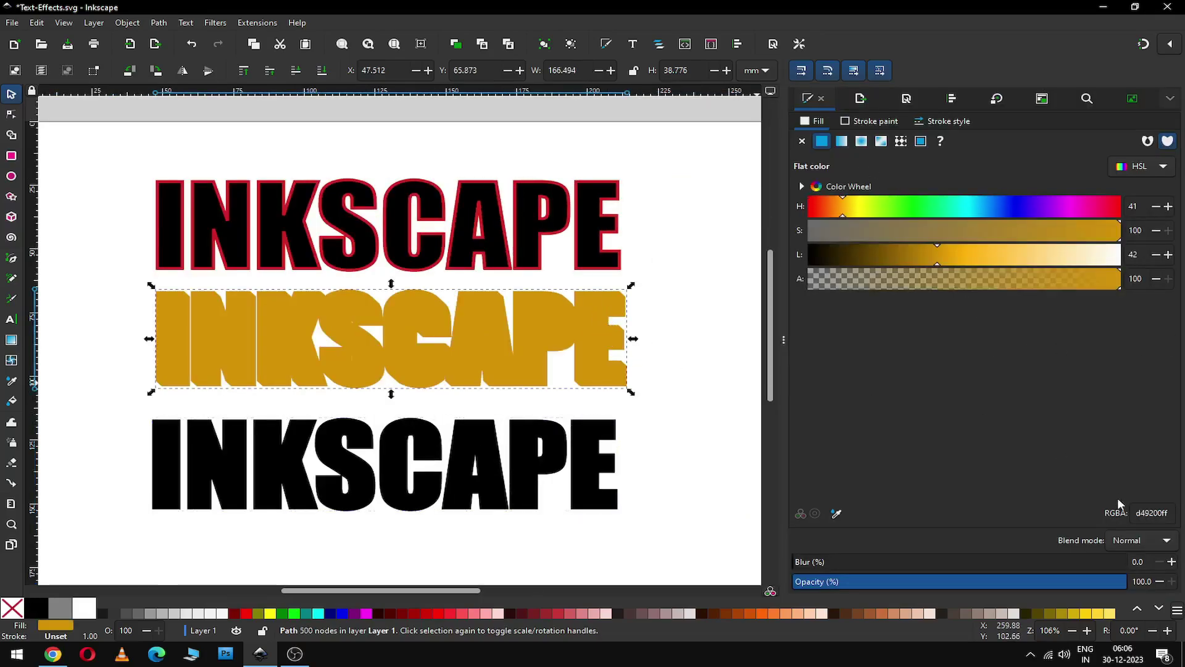
pyautogui.moveTo(1166, 513); pyautogui.dragTo(1069, 512)
pyautogui.hotkey('ctrl', 'c')
pyautogui.click(587, 484)
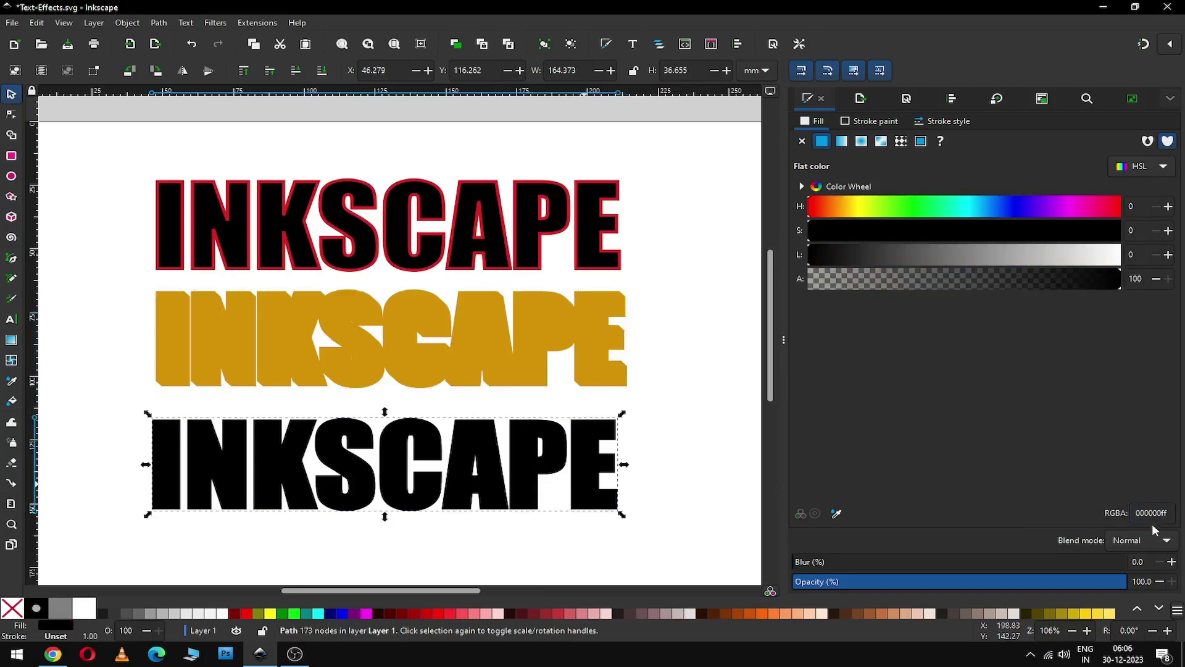
pyautogui.hotkey('ctrl', 'a')
pyautogui.hotkey('ctrl', 'v')
pyautogui.press('Return')
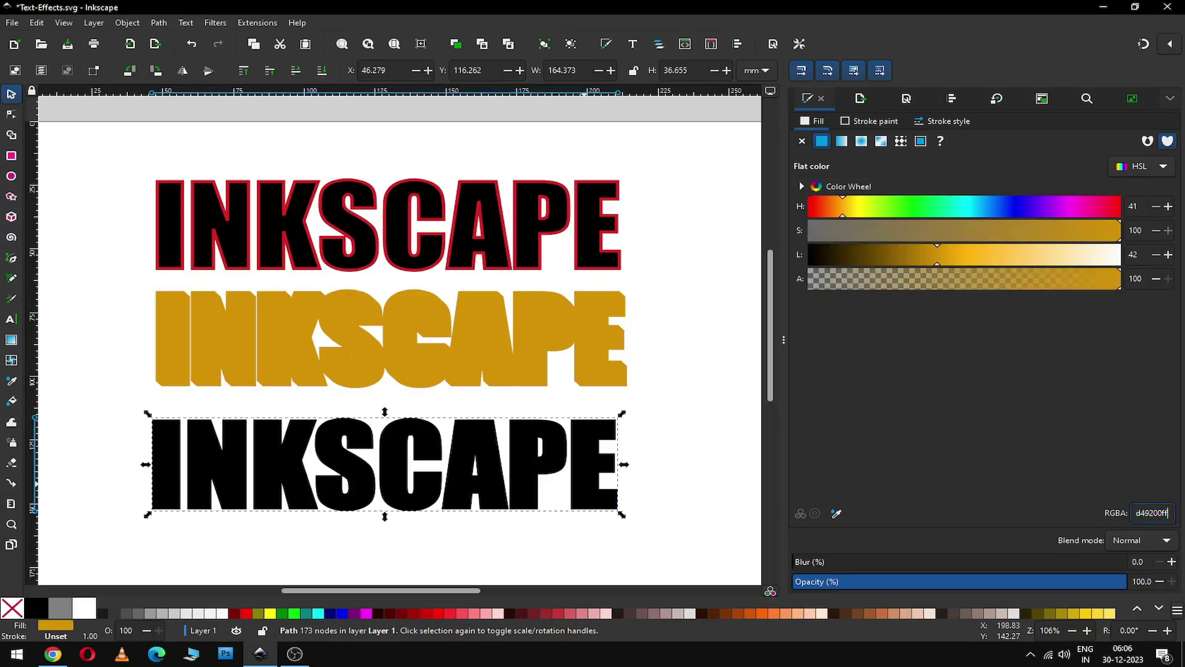
# - Give the bottom word a linear gradient fill that runs vertically from its lower edge to its upper edge
pyautogui.click(843, 143)
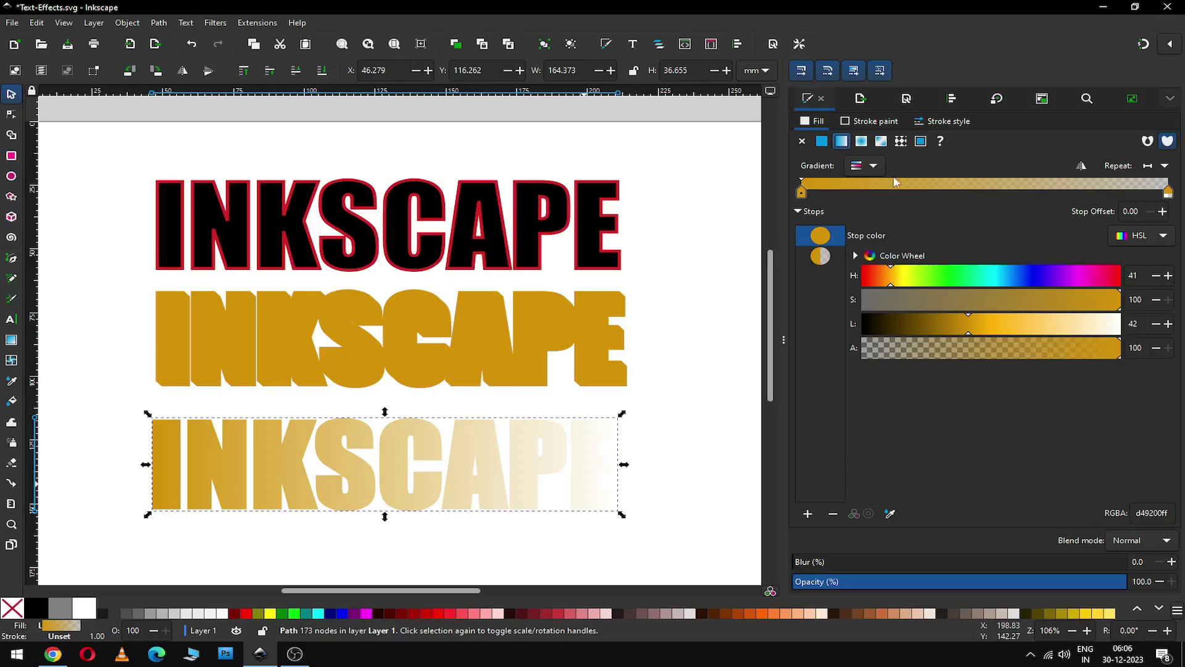
pyautogui.click(11, 340)
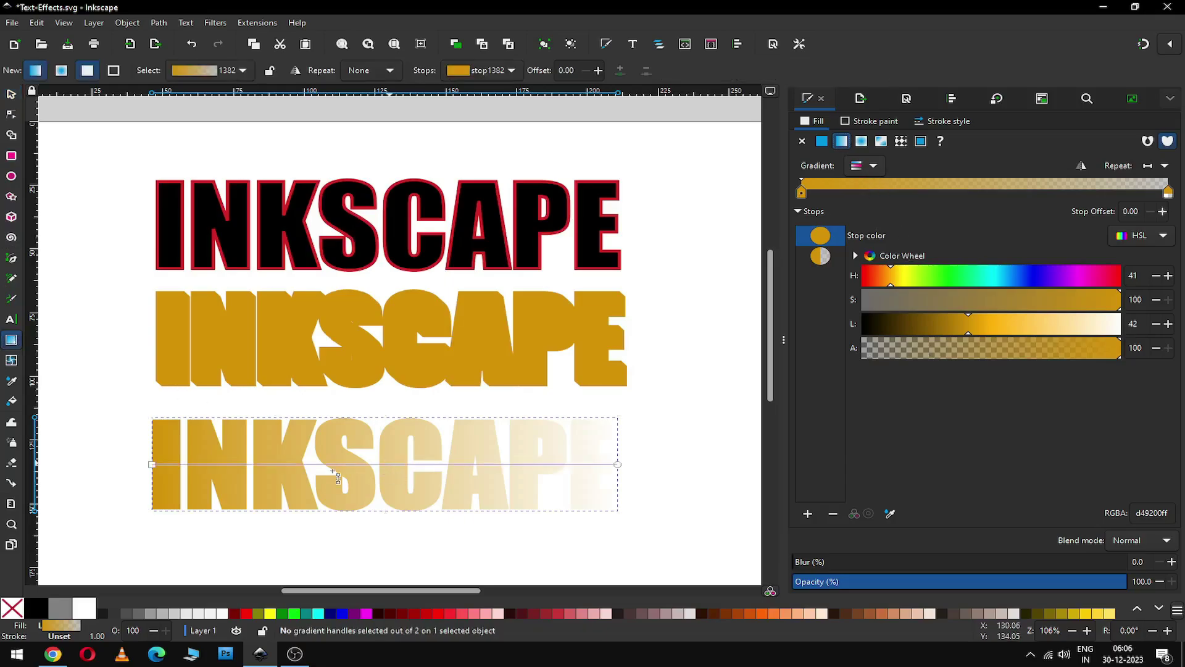
pyautogui.moveTo(152, 464); pyautogui.dragTo(349, 509)
pyautogui.moveTo(617, 464); pyautogui.dragTo(369, 423)
pyautogui.click(348, 414)
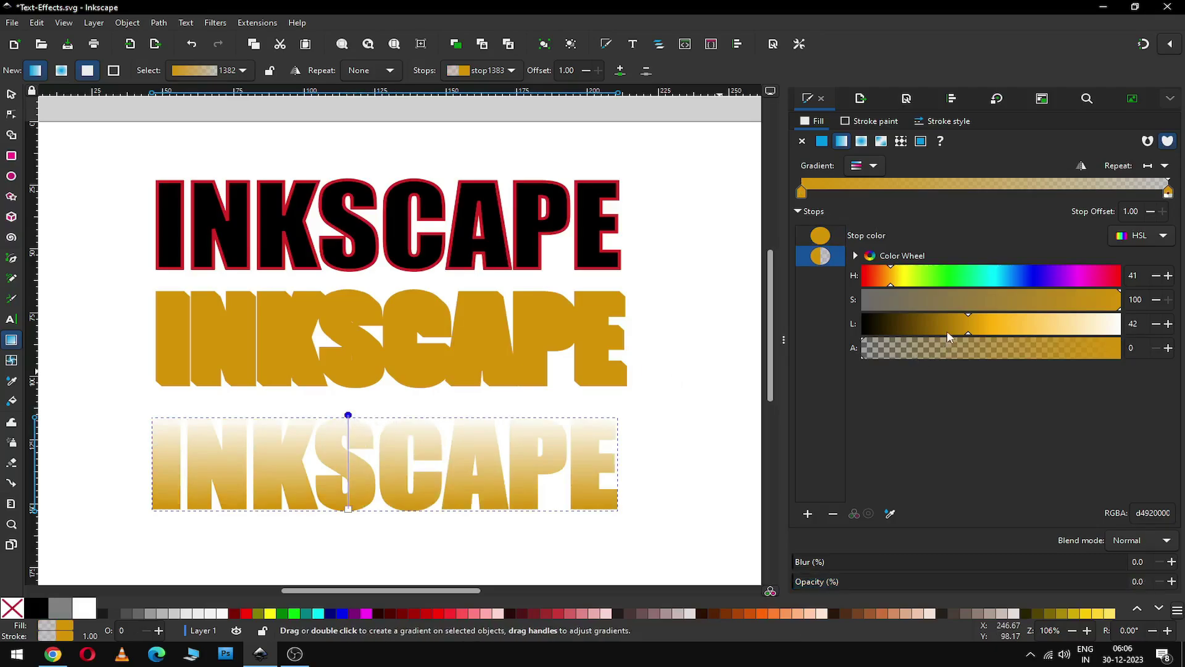
# - Make the gradient's upper stop fully opaque with a lightness of 87, and deselect the word
pyautogui.moveTo(807, 581); pyautogui.dragTo(1182, 571)
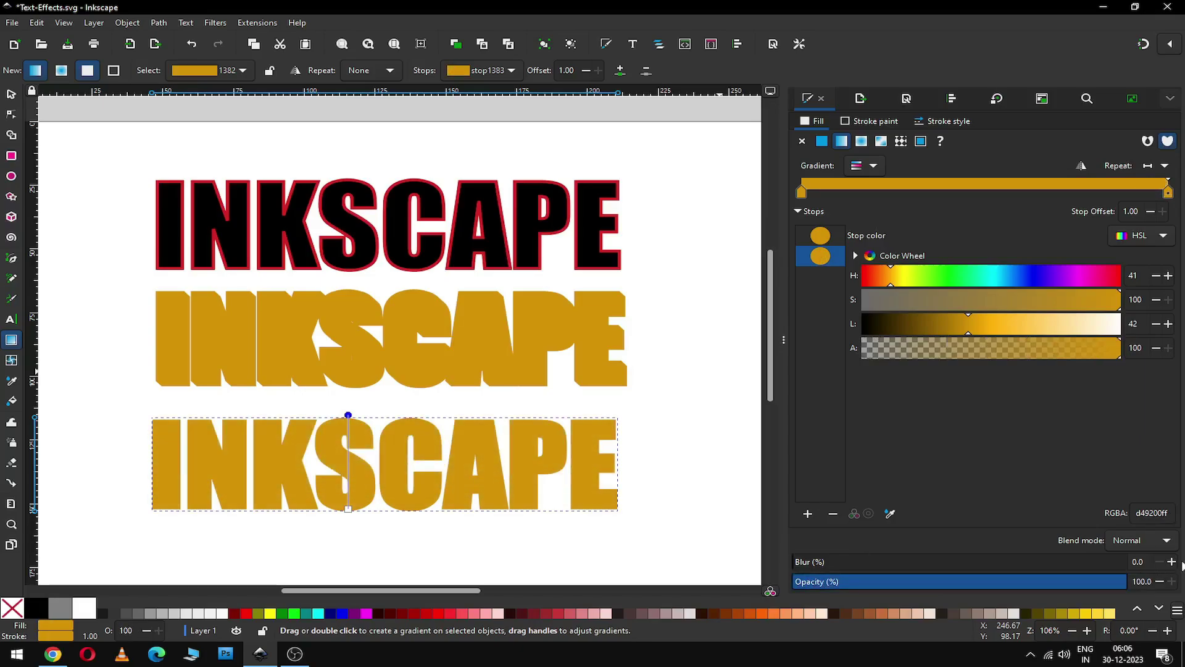
pyautogui.click(1055, 326)
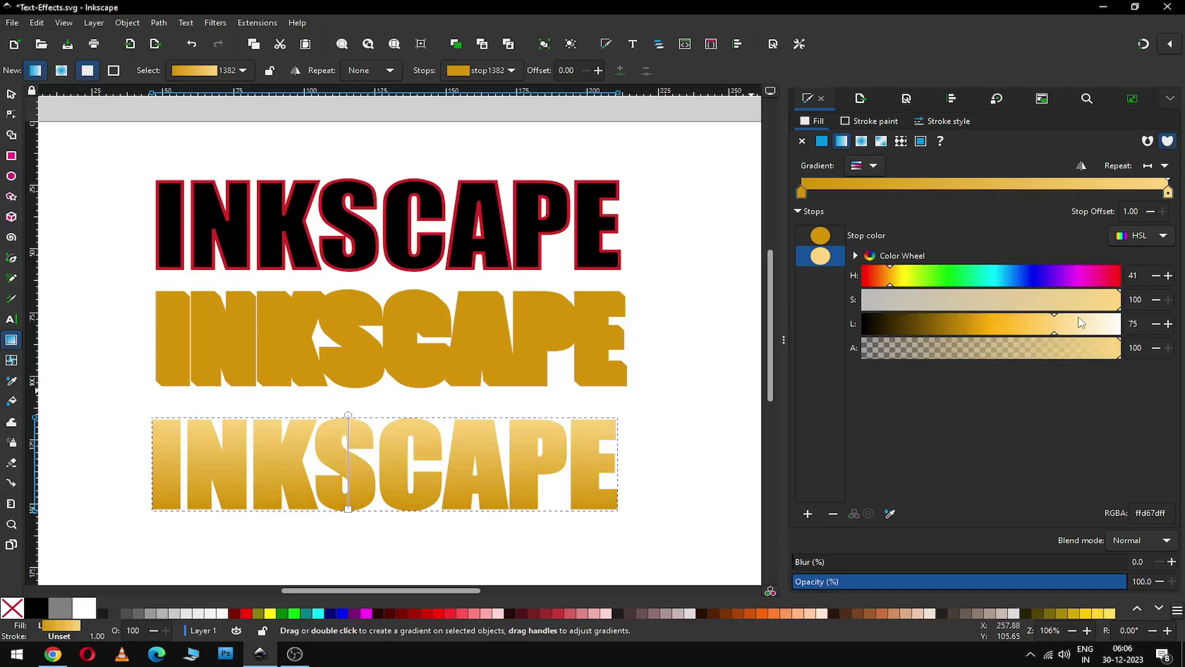
pyautogui.click(1079, 325)
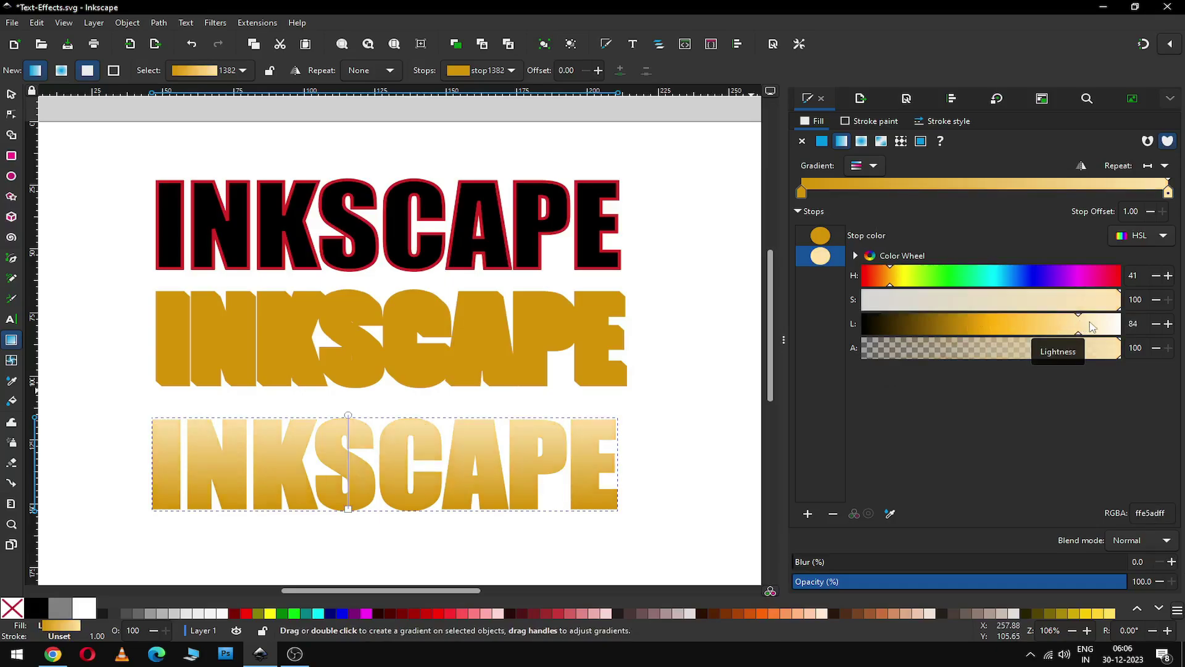
pyautogui.click(1087, 325)
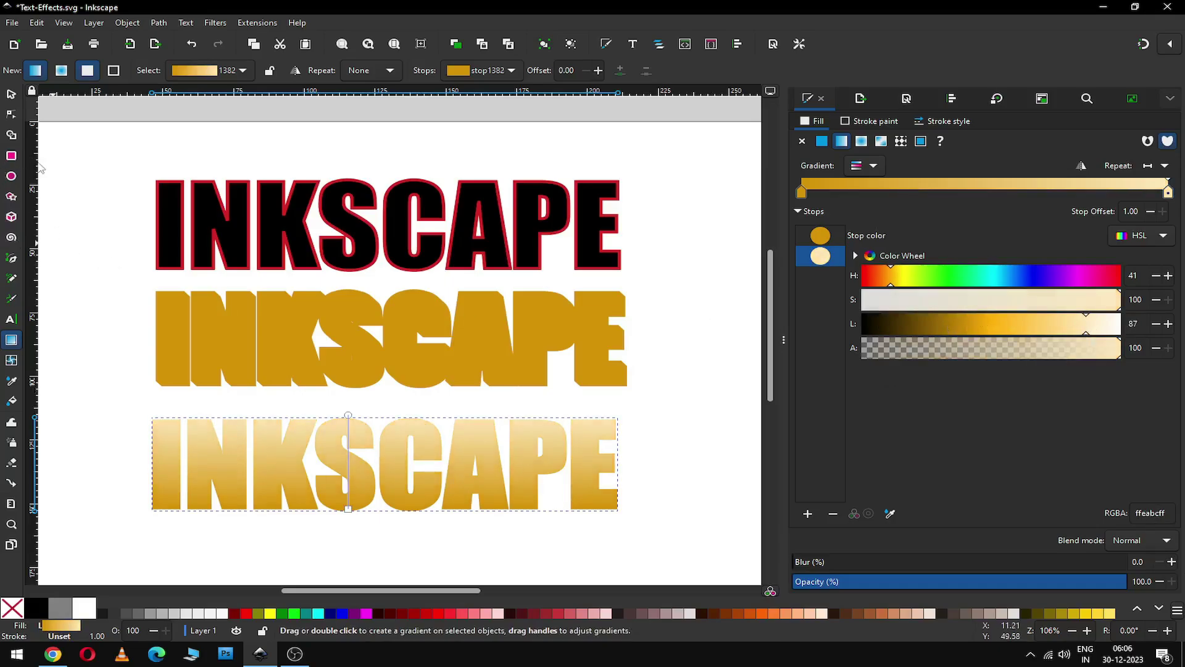
pyautogui.click(11, 94)
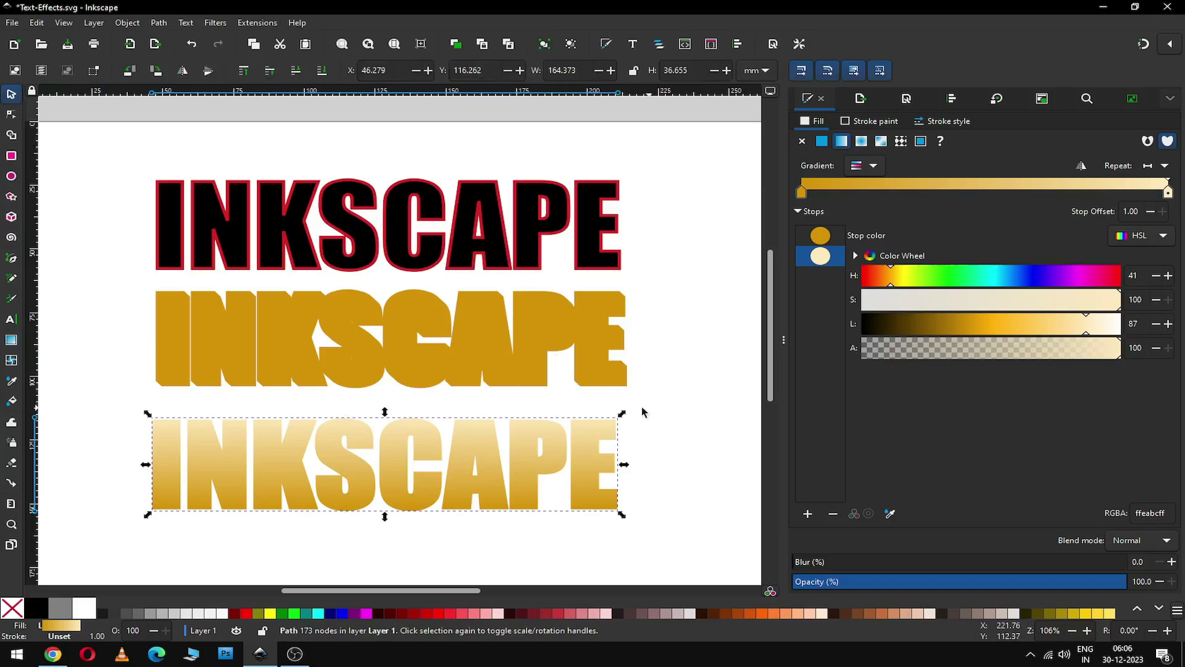
pyautogui.click(649, 412)
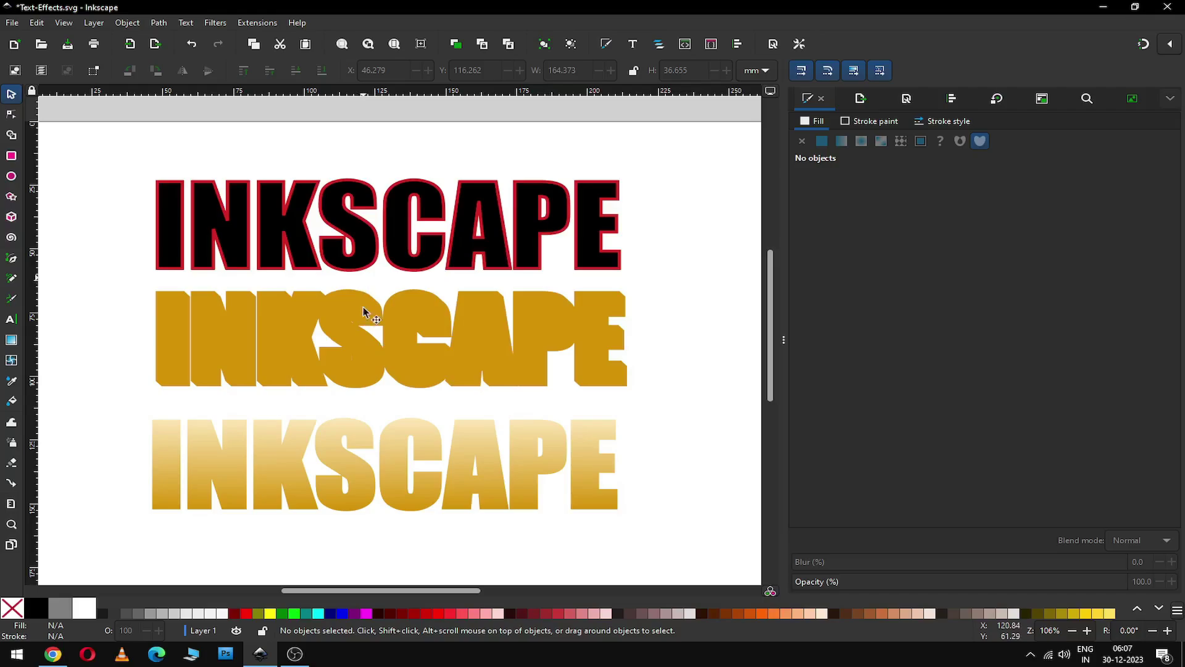
# - Move the gradient-filled word up until it overlaps the golden shadow shape, and enable snapping
pyautogui.click(340, 467)
pyautogui.moveTo(340, 468); pyautogui.dragTo(319, 384)
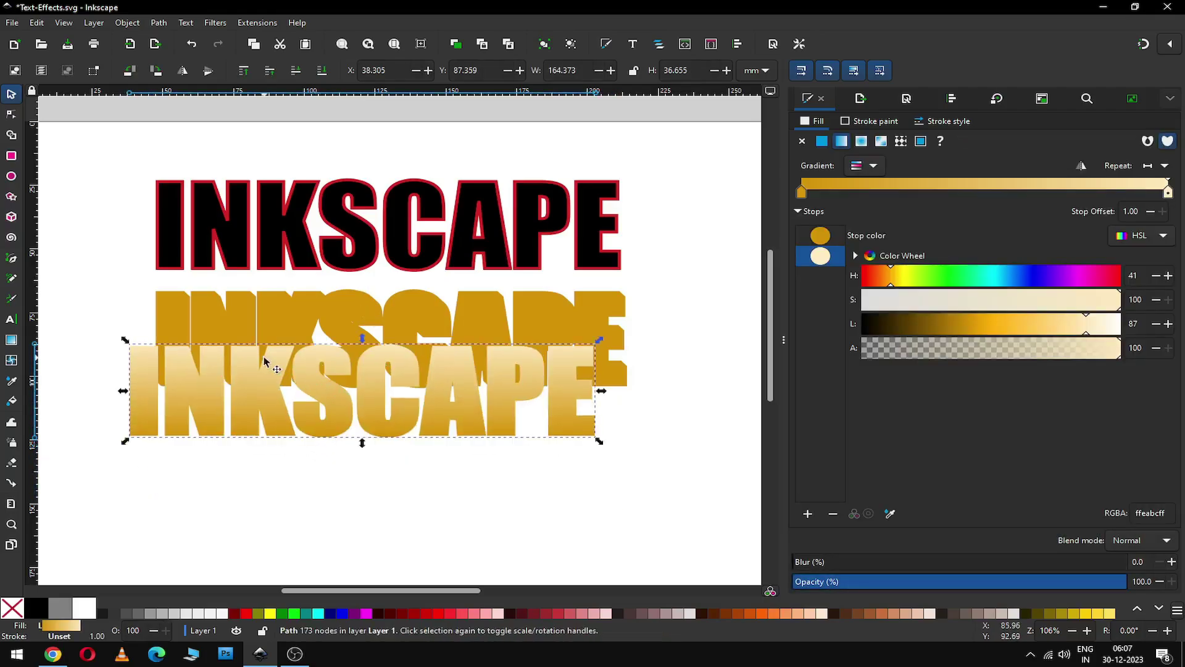
pyautogui.press('z')
pyautogui.moveTo(118, 221); pyautogui.dragTo(656, 461)
pyautogui.click(11, 94)
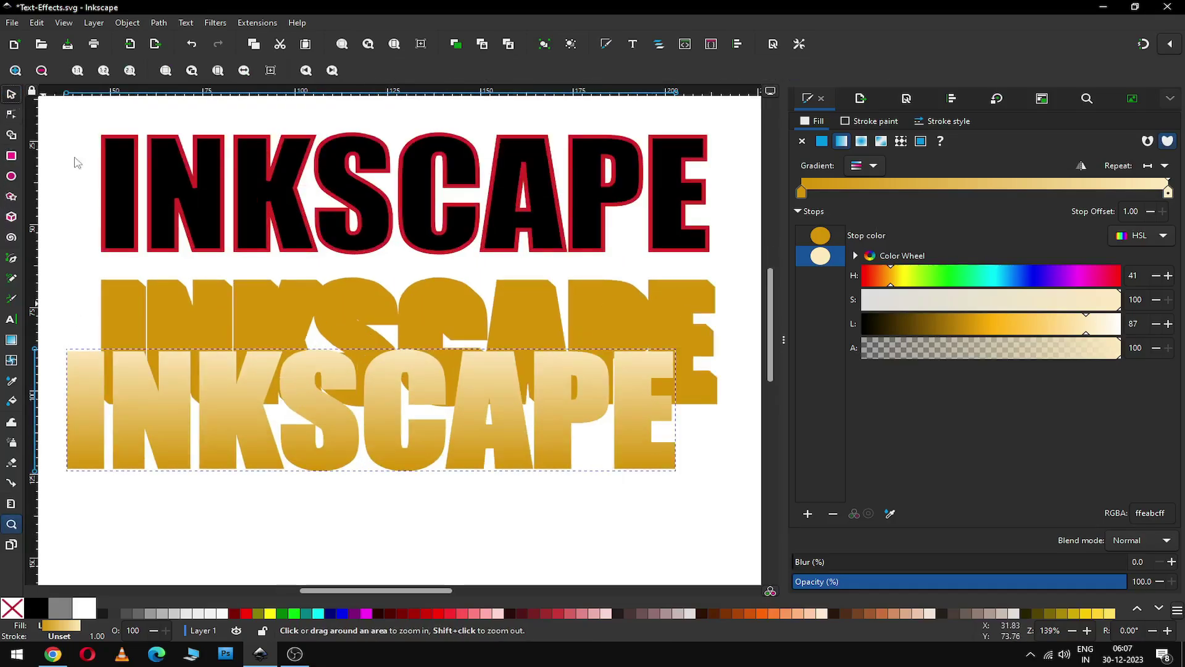
pyautogui.click(1171, 44)
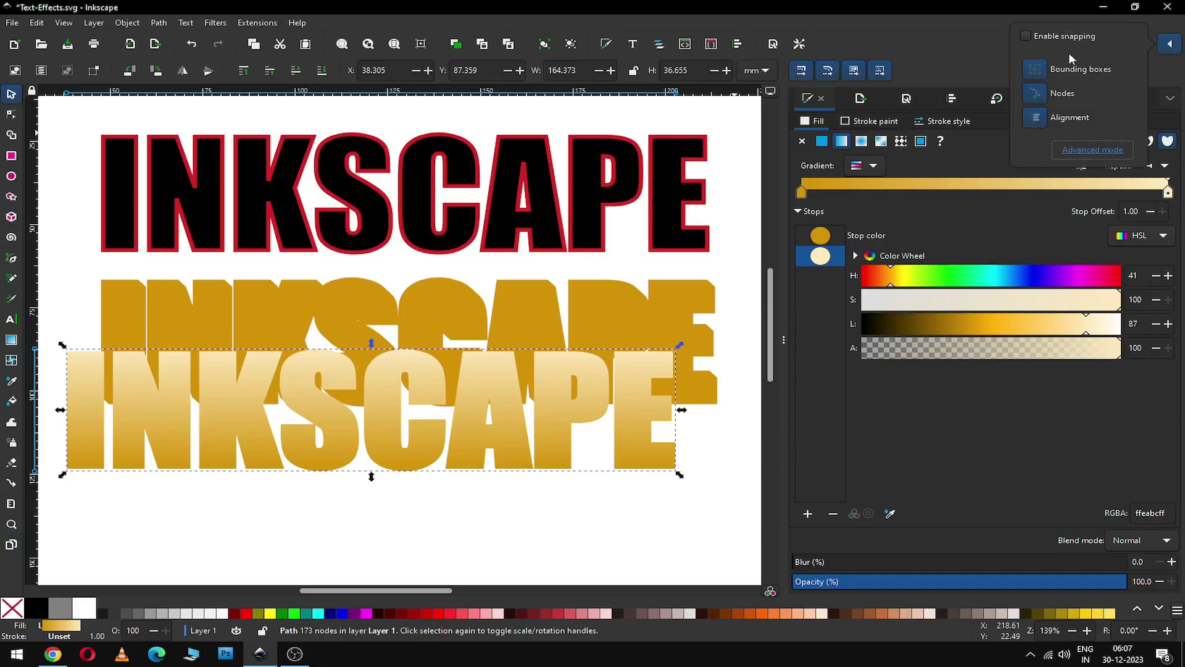
pyautogui.click(1026, 35)
pyautogui.click(166, 476)
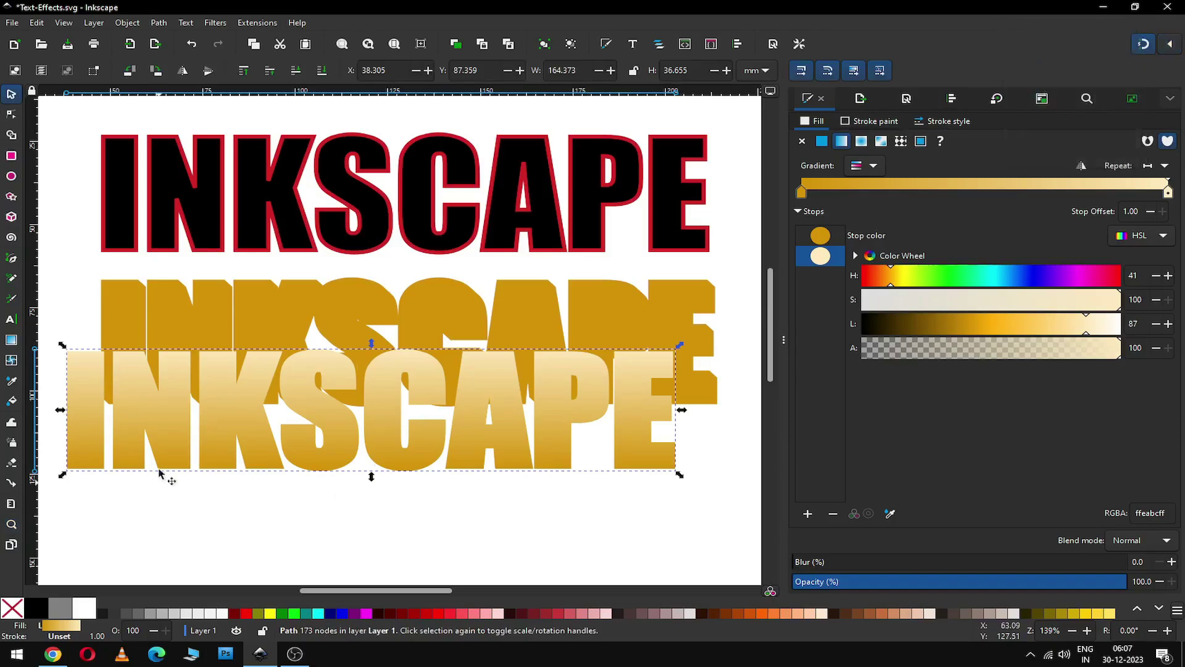
# - Align the gradient-filled word with the upper-left corner of the golden shadow shape, at X 47.512 and Y 65.873 mm
pyautogui.moveTo(133, 446); pyautogui.dragTo(168, 367)
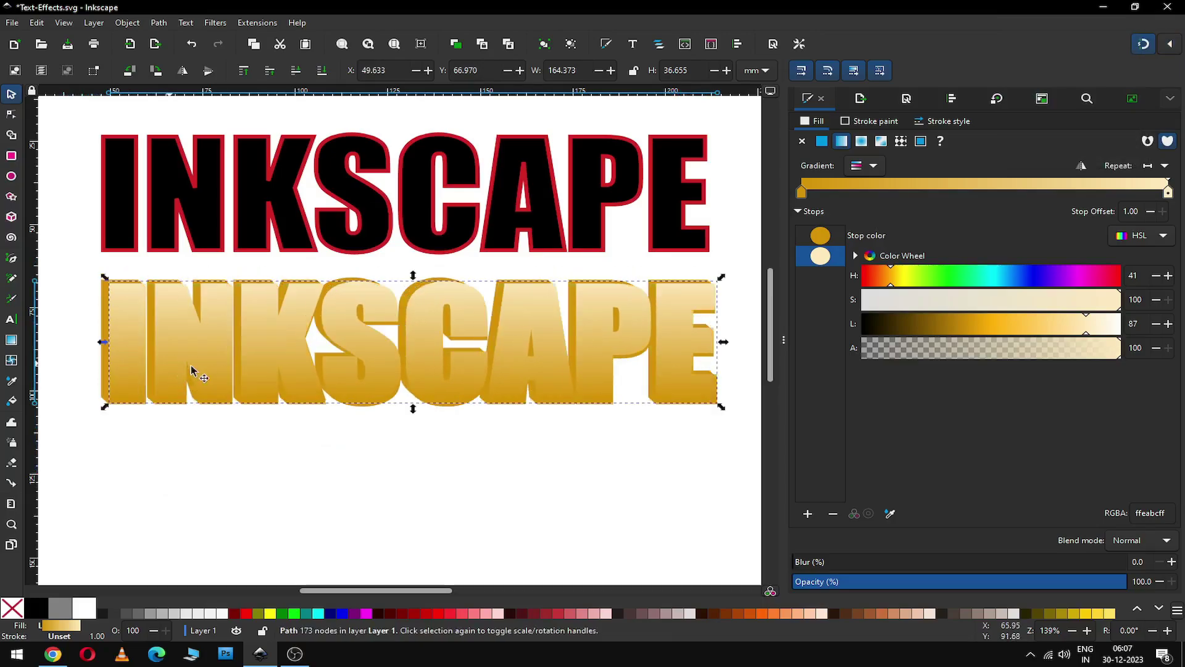
pyautogui.press('z')
pyautogui.moveTo(85, 250); pyautogui.dragTo(349, 429)
pyautogui.press('s')
pyautogui.moveTo(158, 222); pyautogui.dragTo(133, 207)
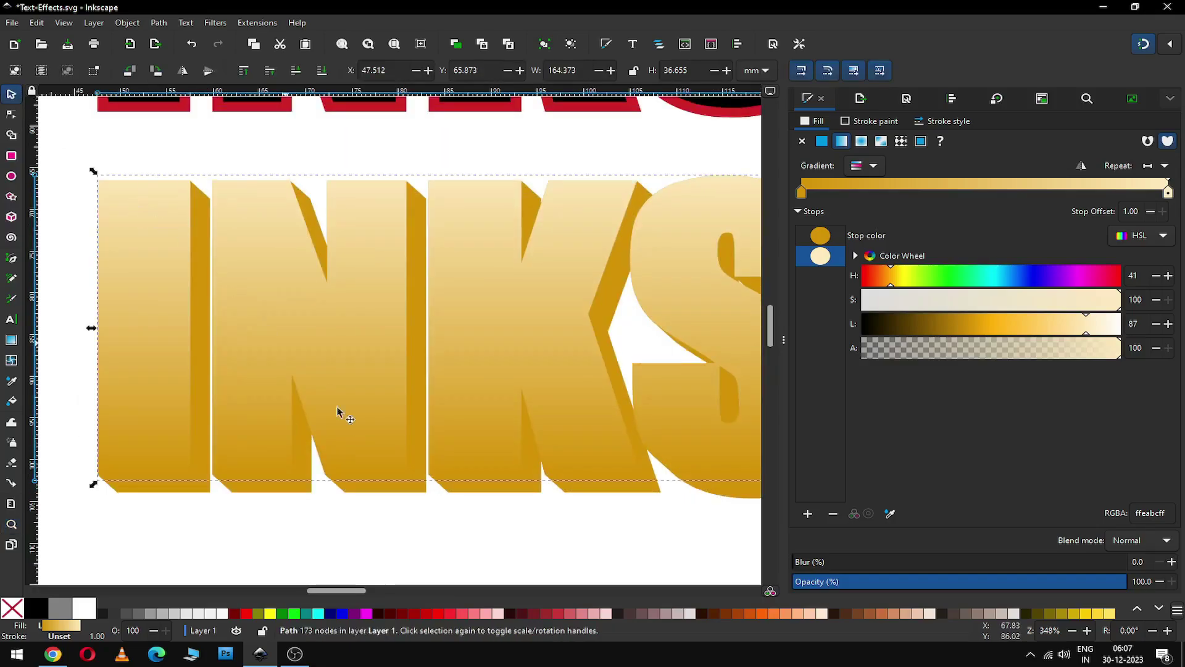
pyautogui.click(273, 543)
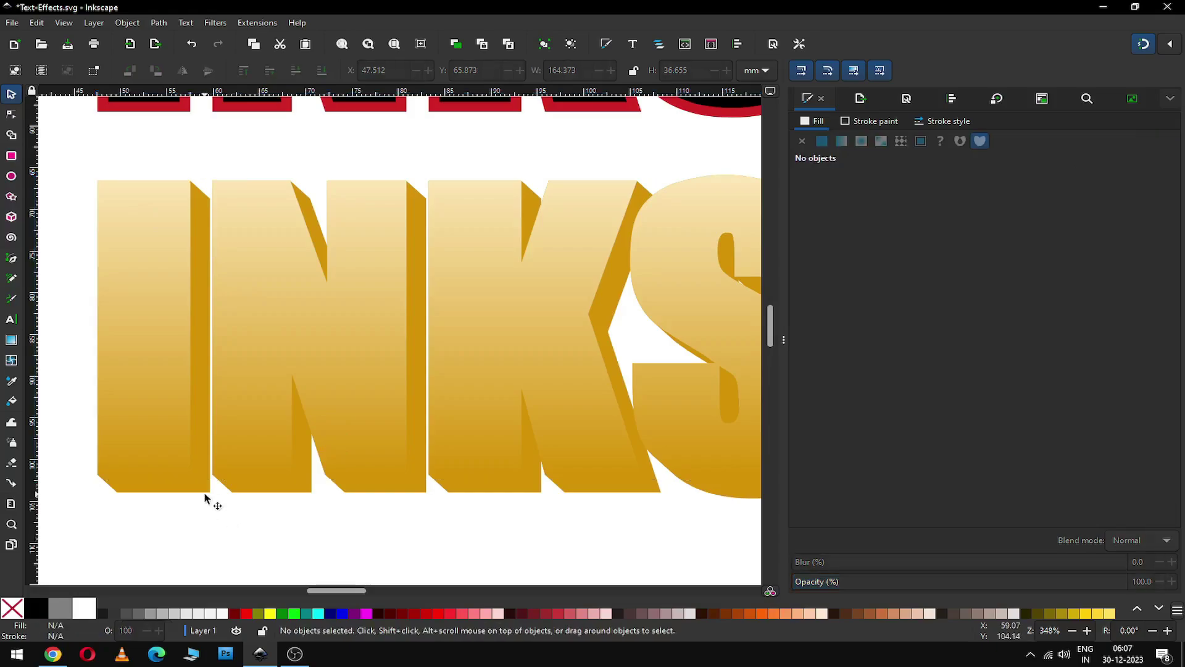
pyautogui.click(207, 496)
pyautogui.press('-')
pyautogui.press('-')
pyautogui.press('-')
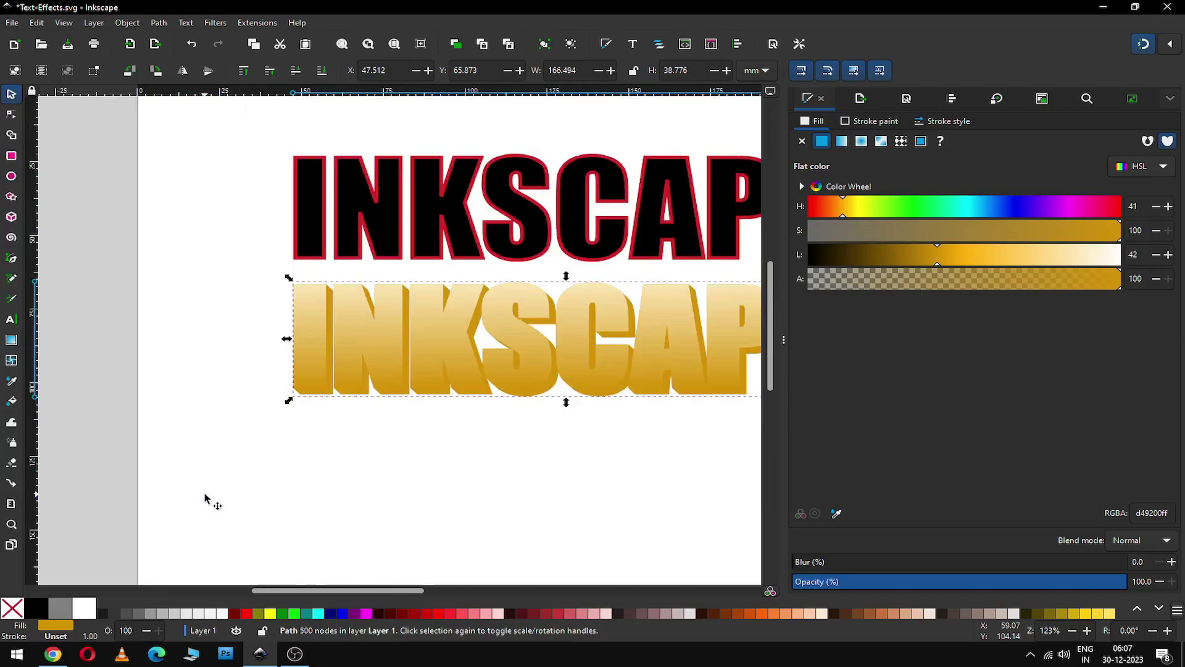
pyautogui.click(321, 492)
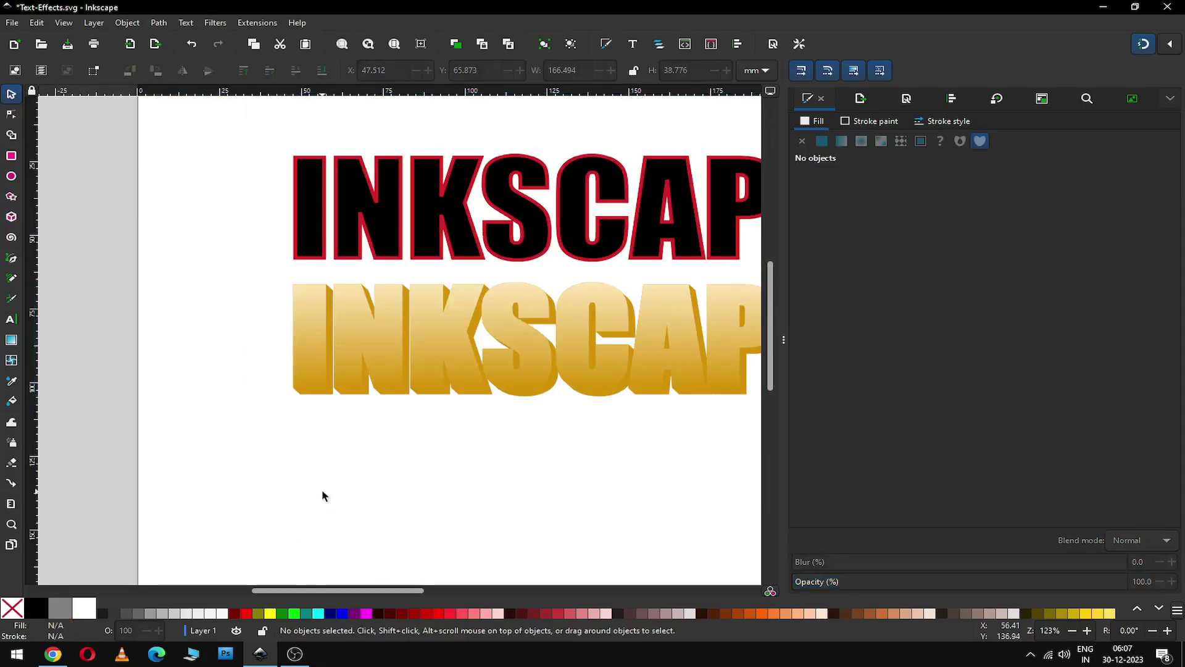
pyautogui.press('-')
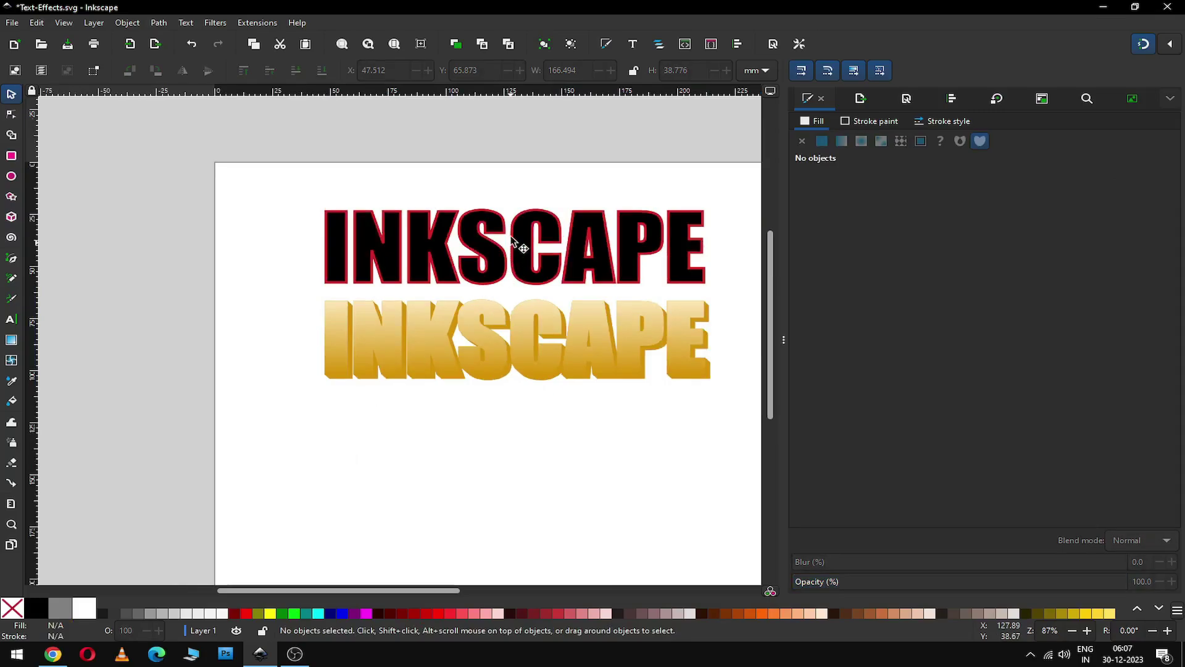
# - Move the red outline off the black word down over the gold gradient word and raise it to the top
pyautogui.click(494, 214)
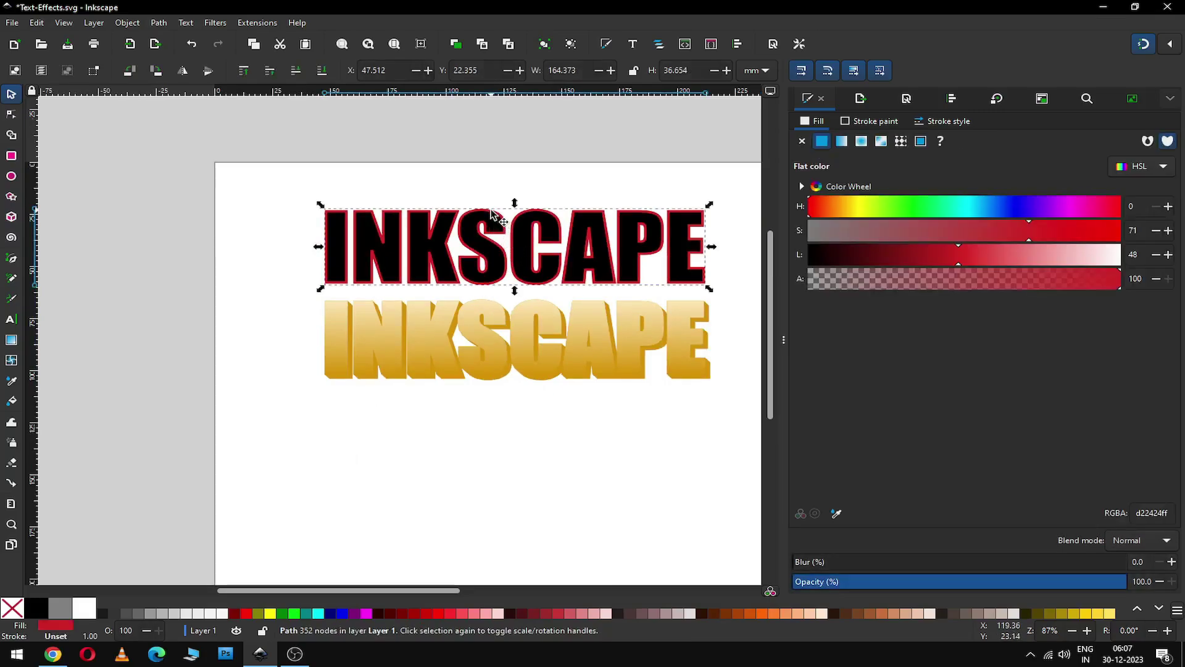
pyautogui.moveTo(492, 213); pyautogui.dragTo(513, 286)
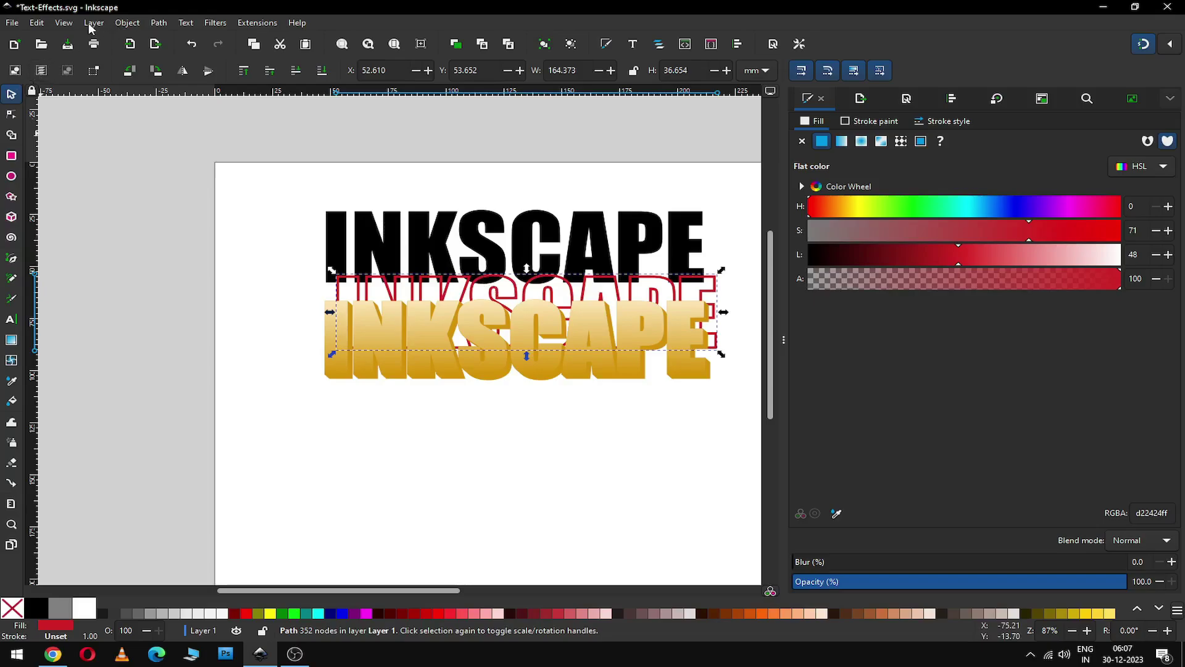
pyautogui.click(123, 24)
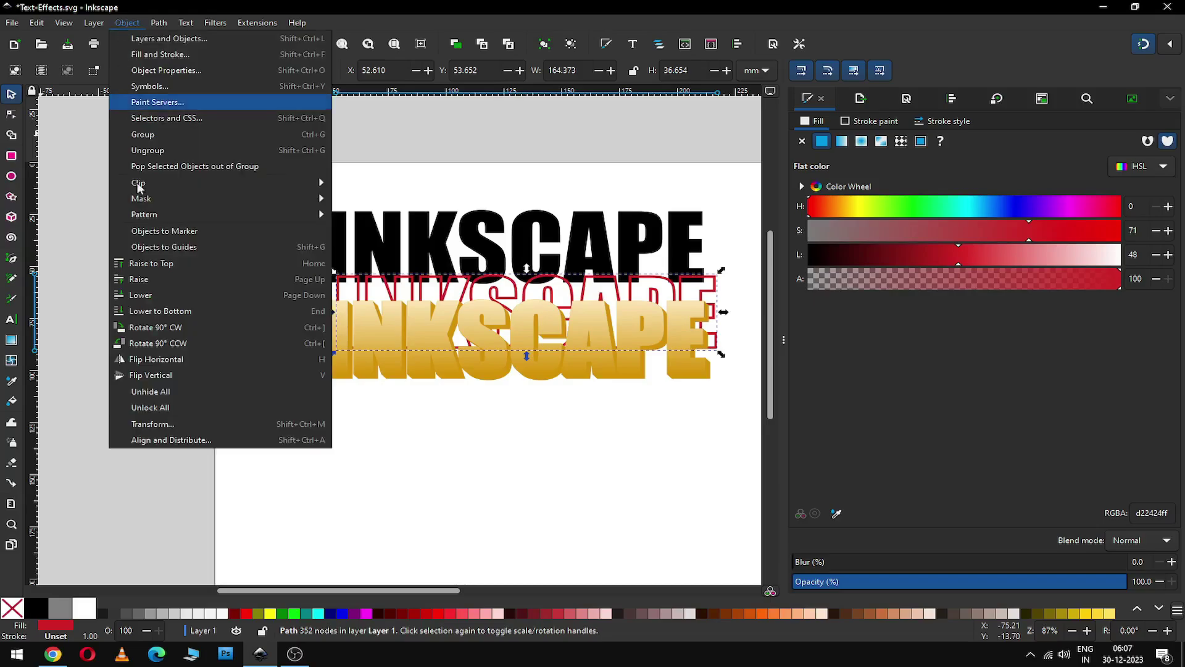
pyautogui.click(157, 267)
# - Align the red outline exactly with the gold gradient word at X 47.512 and Y 65.873 mm
pyautogui.press('z')
pyautogui.moveTo(307, 246); pyautogui.dragTo(571, 404)
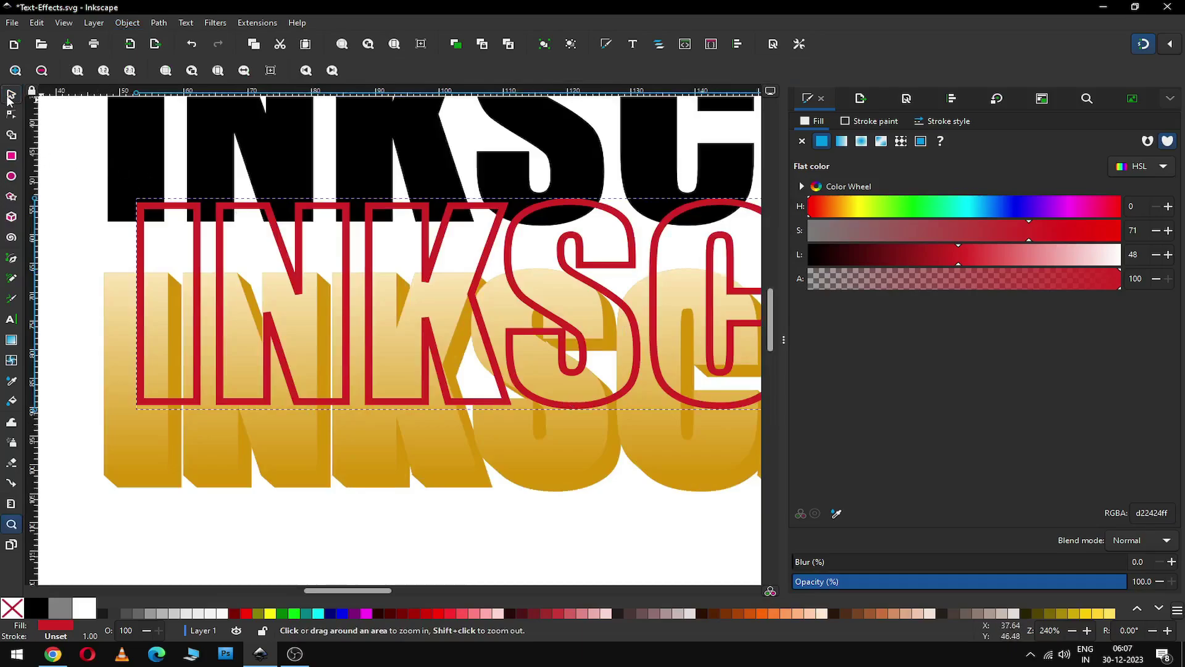
pyautogui.click(10, 96)
pyautogui.moveTo(196, 230); pyautogui.dragTo(161, 296)
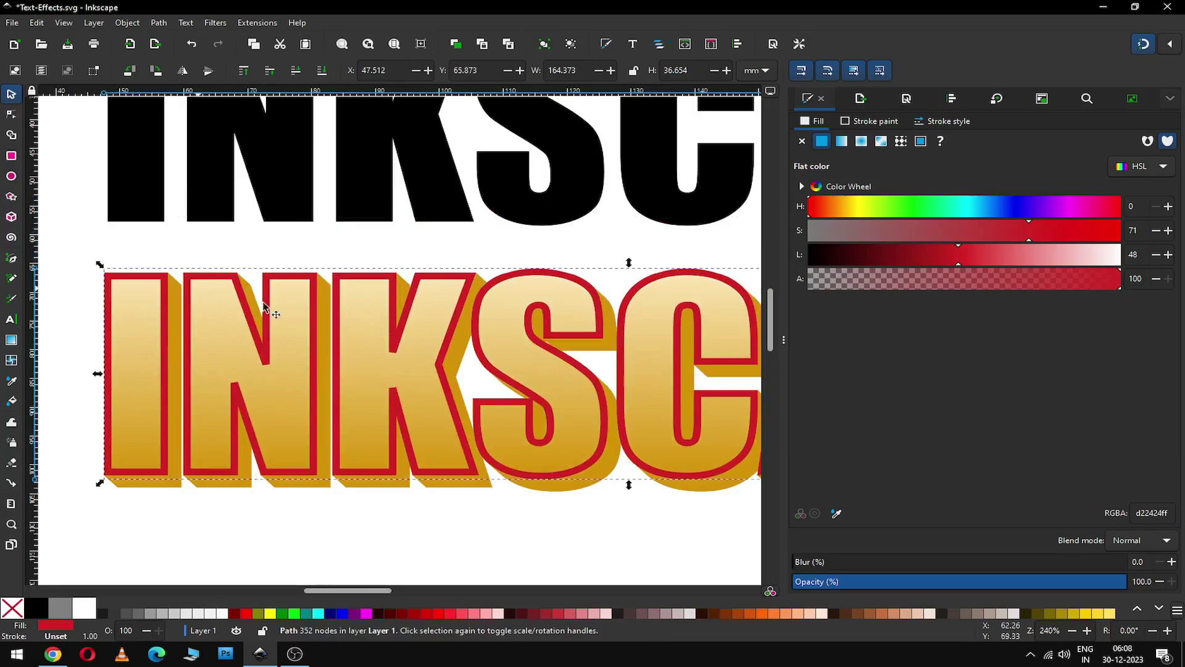
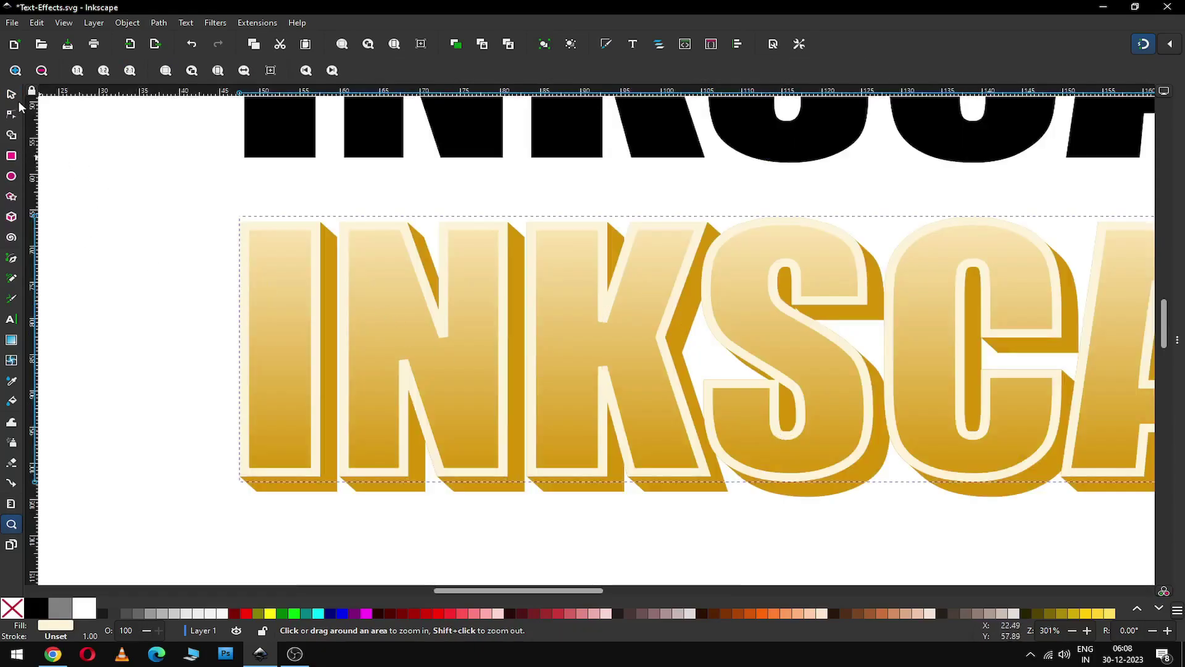
# - Add a dark red duplicate of the cream outline, offset slightly down and right with snapping off, at X 48.566 and Y 66.663 mm
pyautogui.click(12, 94)
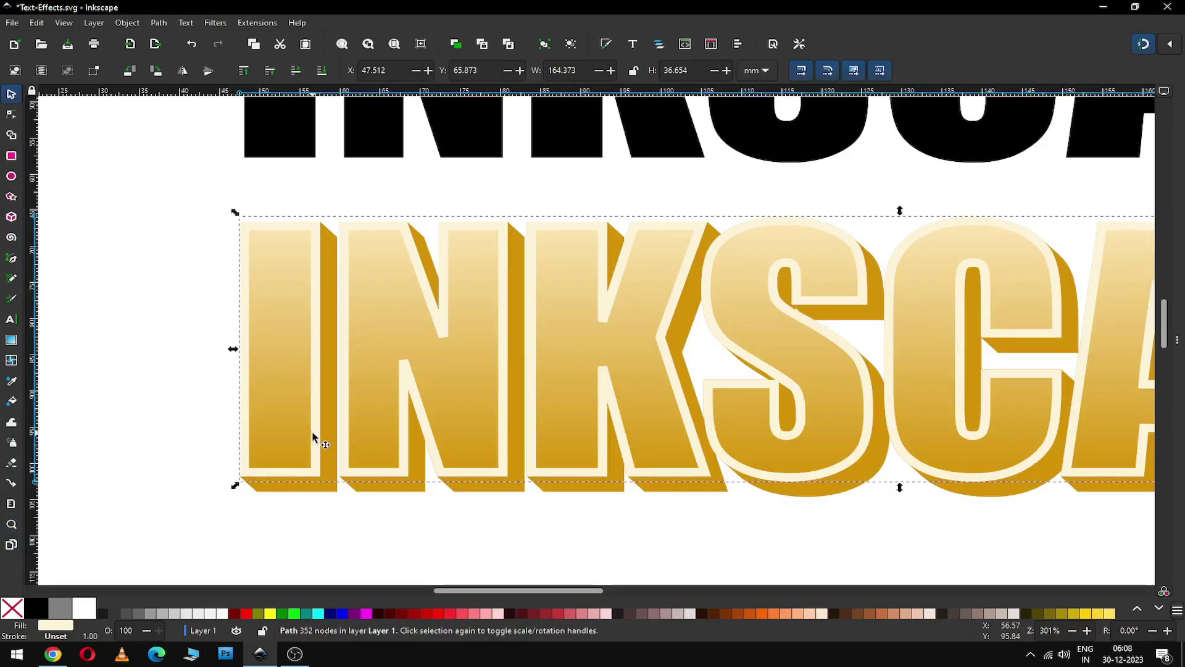
pyautogui.rightClick(313, 437)
pyautogui.click(333, 238)
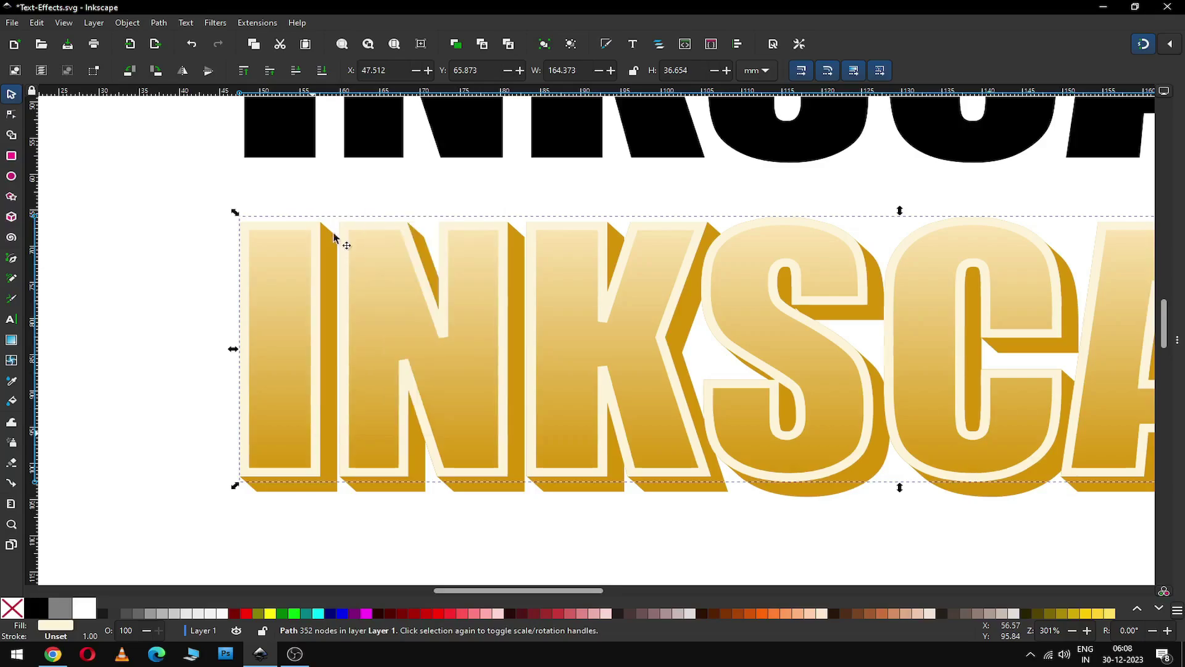
pyautogui.click(403, 610)
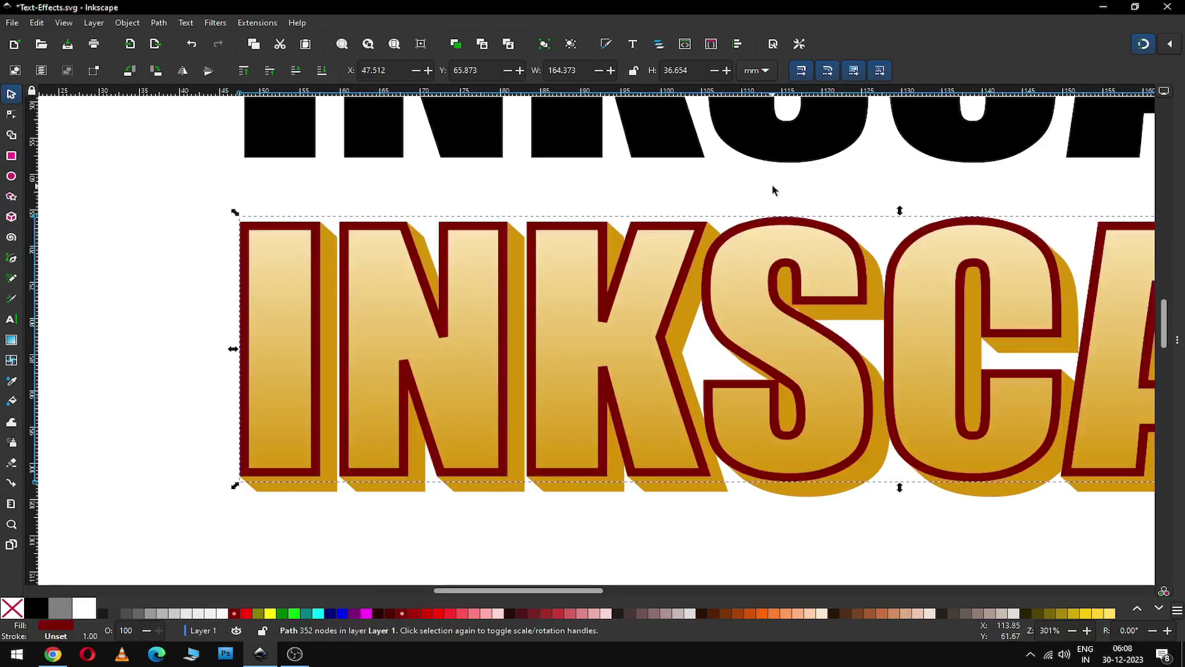
pyautogui.click(1143, 45)
pyautogui.moveTo(277, 230); pyautogui.dragTo(284, 235)
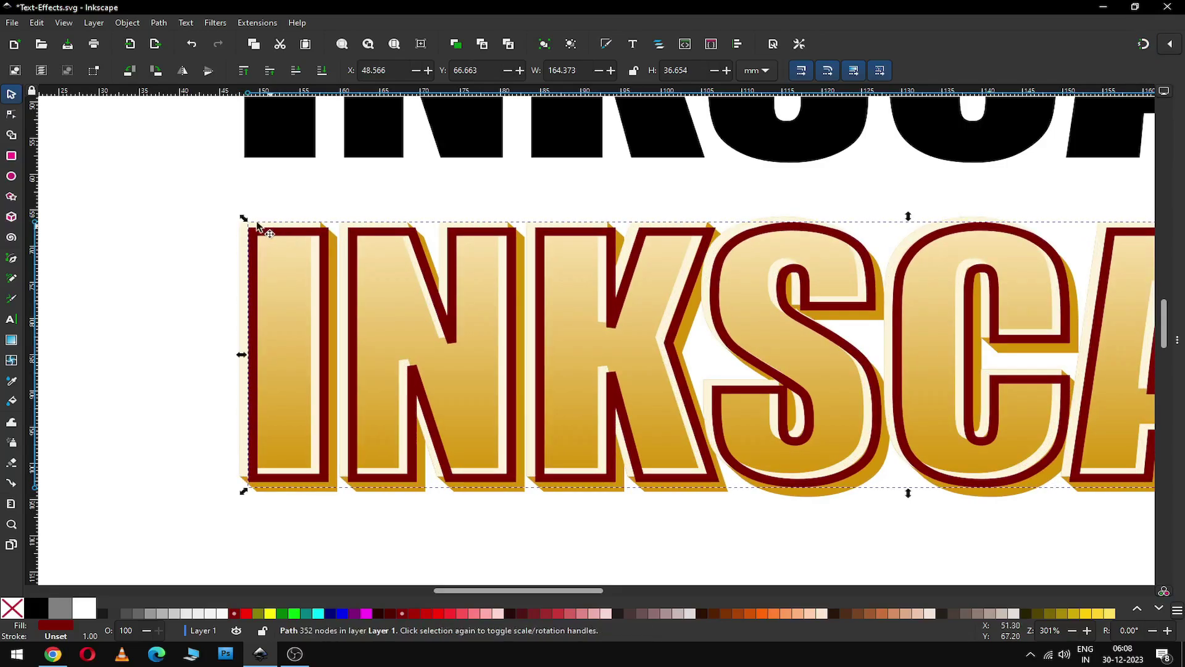
# - Raise the cream outline to the top, above the dark red outline, and deselect it
pyautogui.click(236, 223)
pyautogui.click(241, 222)
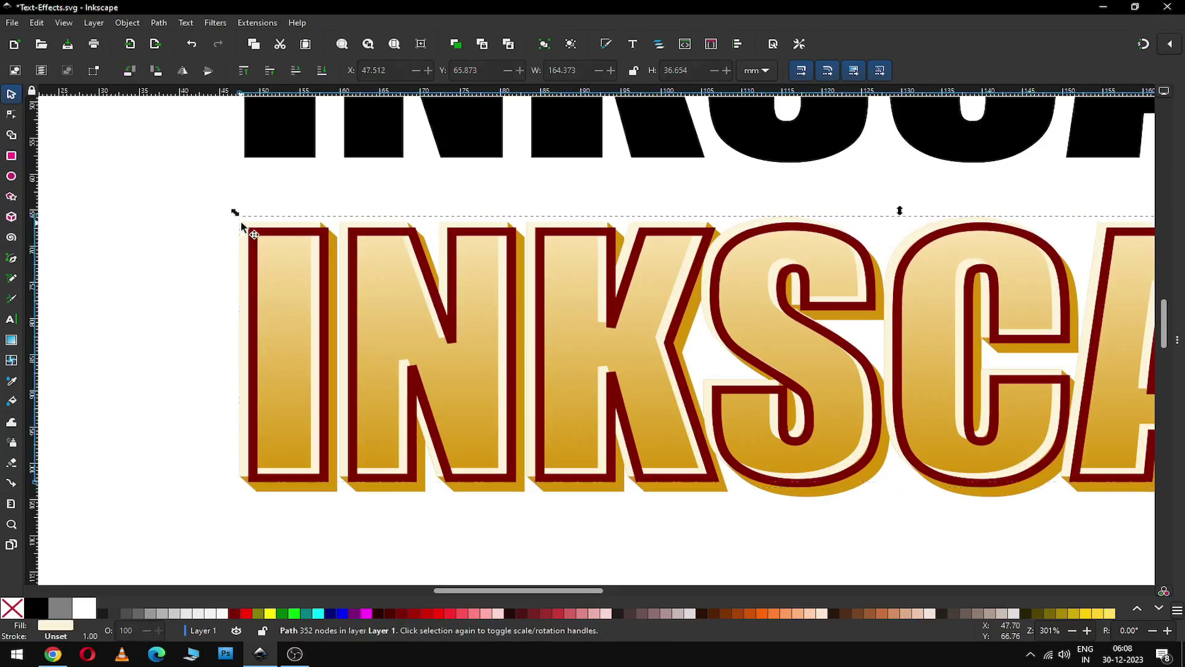
pyautogui.click(130, 23)
pyautogui.click(155, 264)
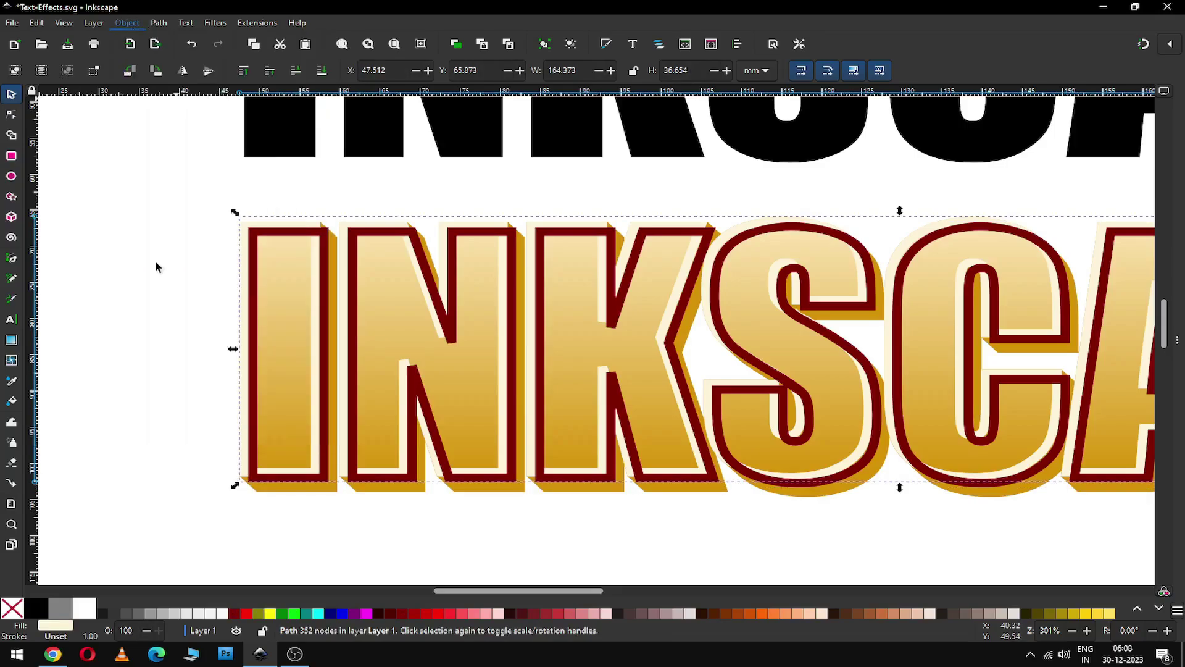
pyautogui.click(130, 221)
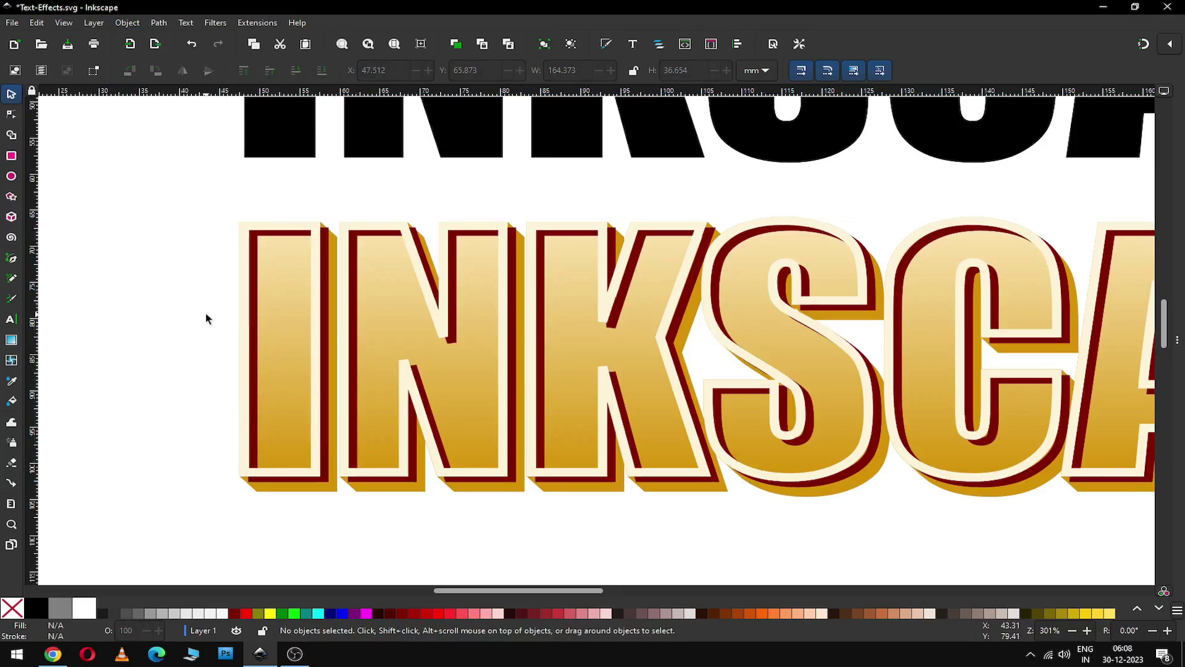
# - Duplicate the cream outline and fill the copy with green
pyautogui.click(240, 458)
pyautogui.rightClick(241, 199)
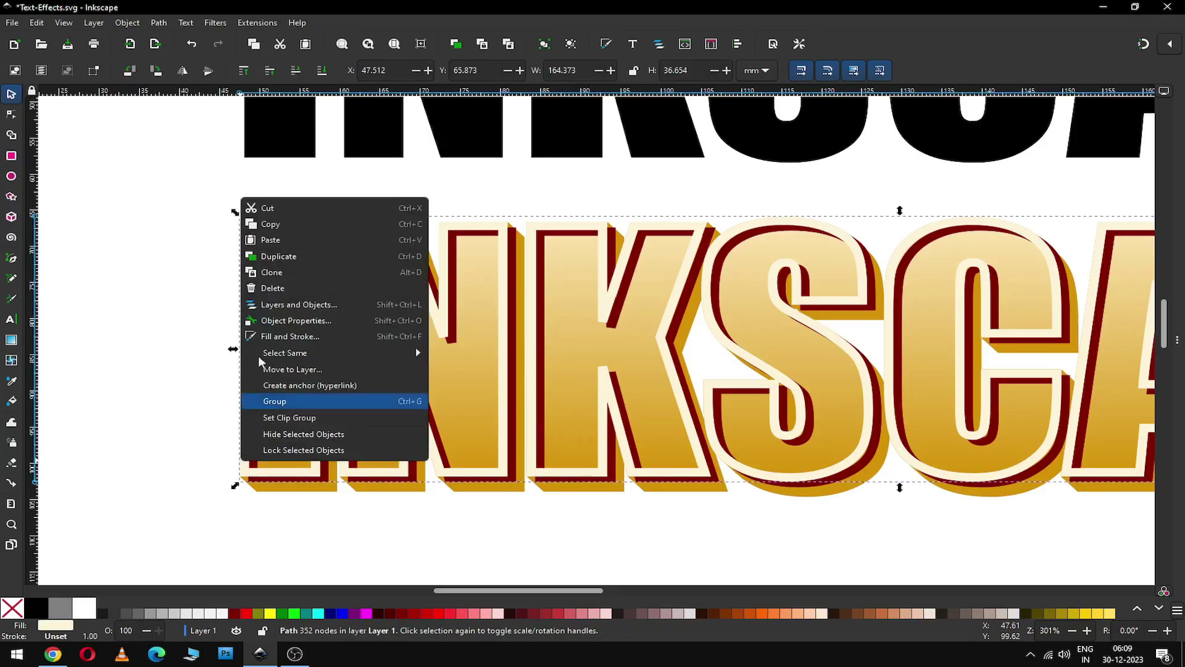
pyautogui.click(272, 257)
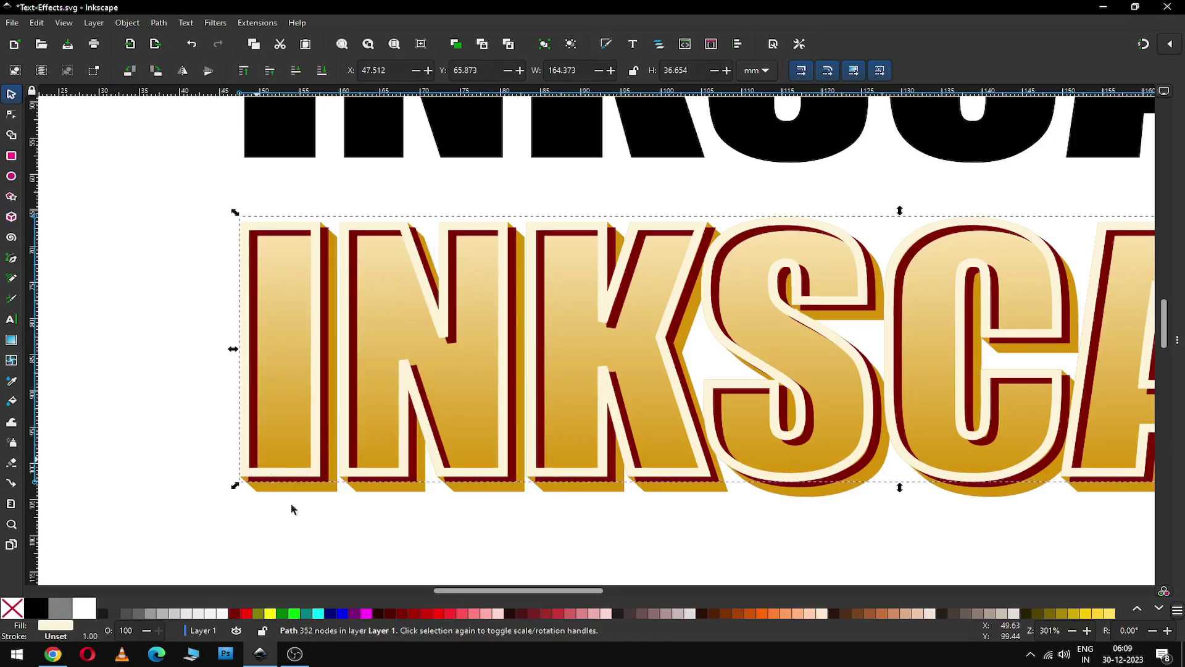
pyautogui.click(282, 613)
# - Subtract the green outline copy from the dark red outline with the Difference operation, and deselect the result
pyautogui.press('z')
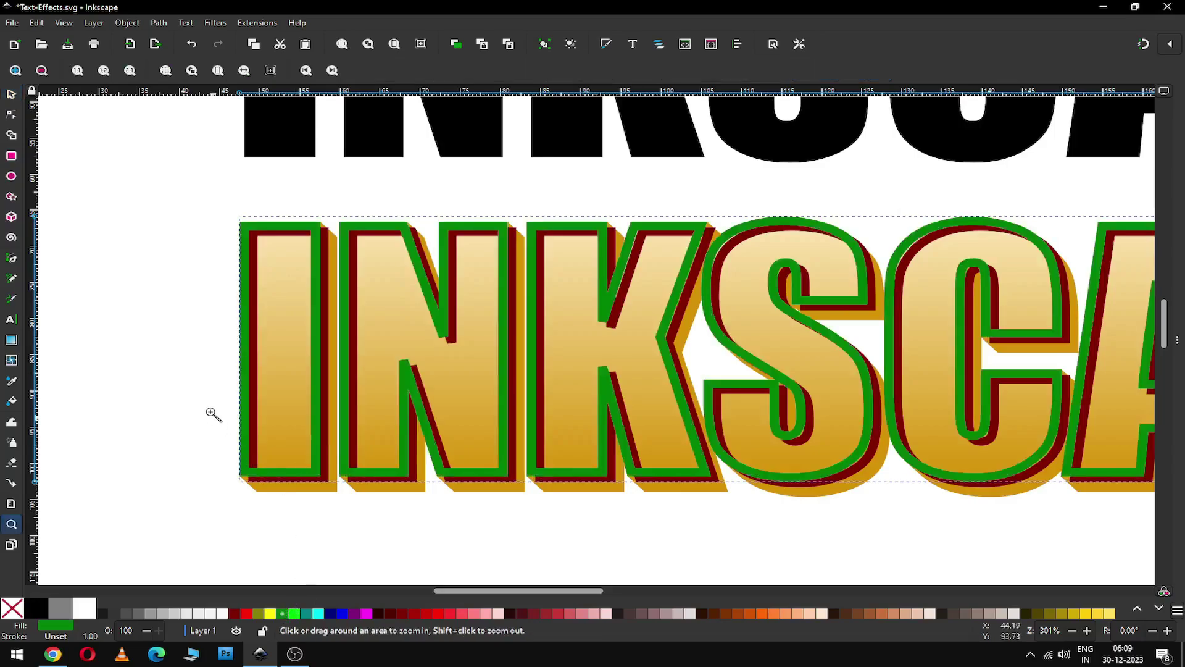
pyautogui.moveTo(214, 414); pyautogui.dragTo(444, 508)
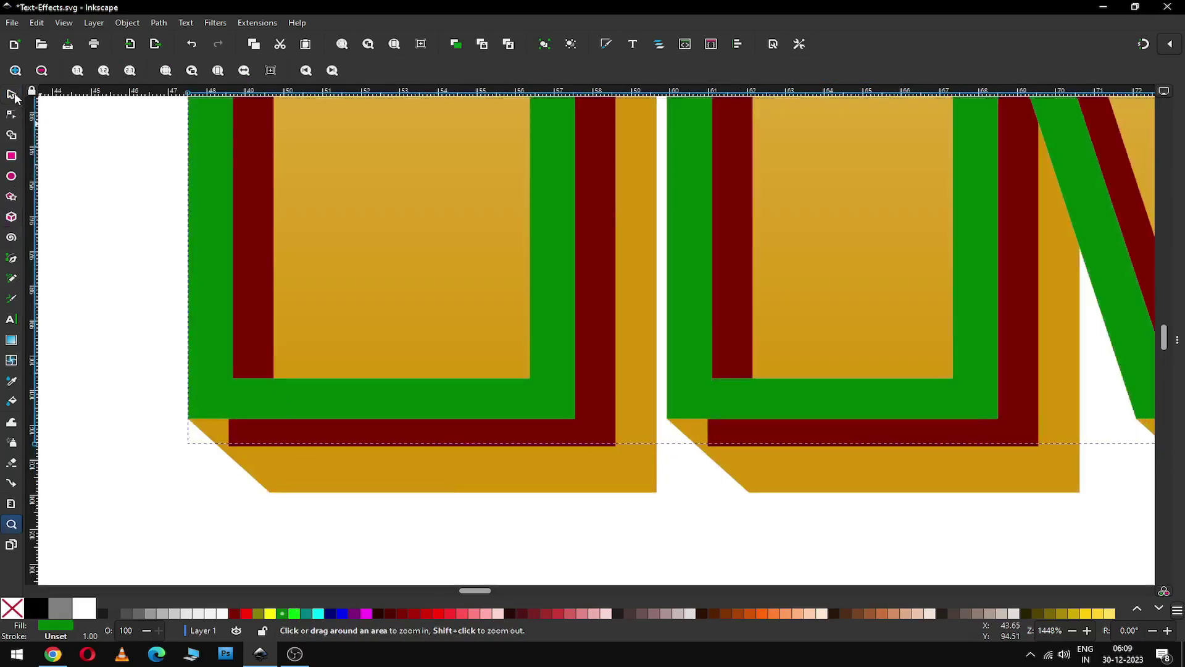
pyautogui.click(11, 94)
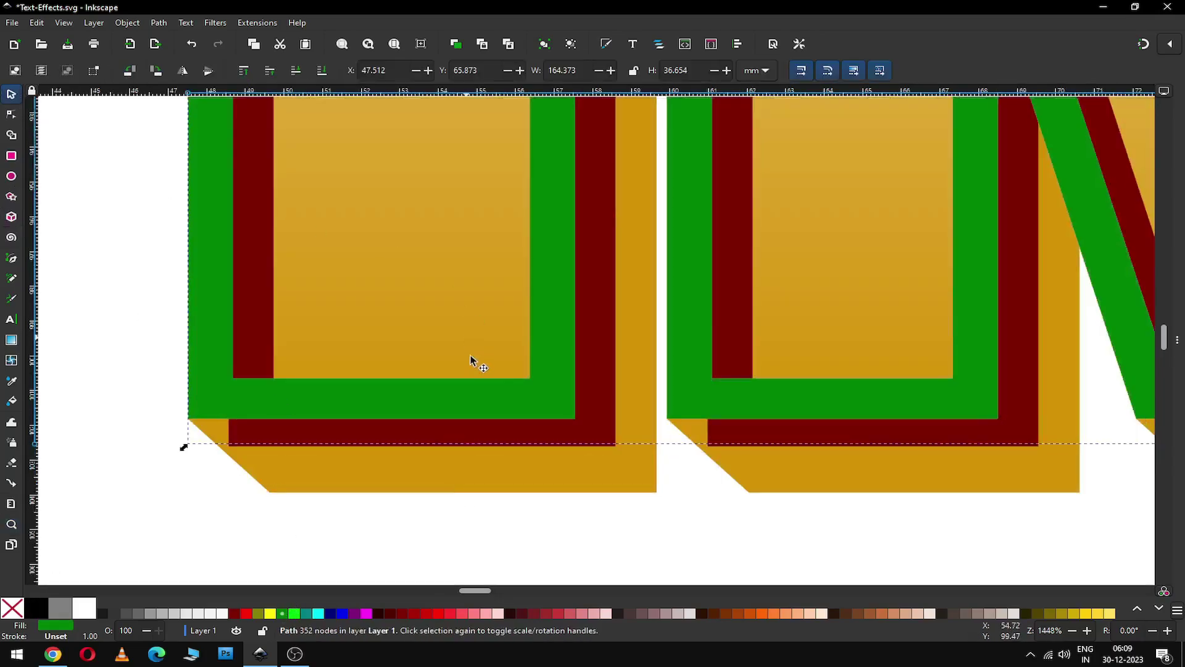
pyautogui.keyDown('shift'); pyautogui.click(594, 410); pyautogui.keyUp('shift')
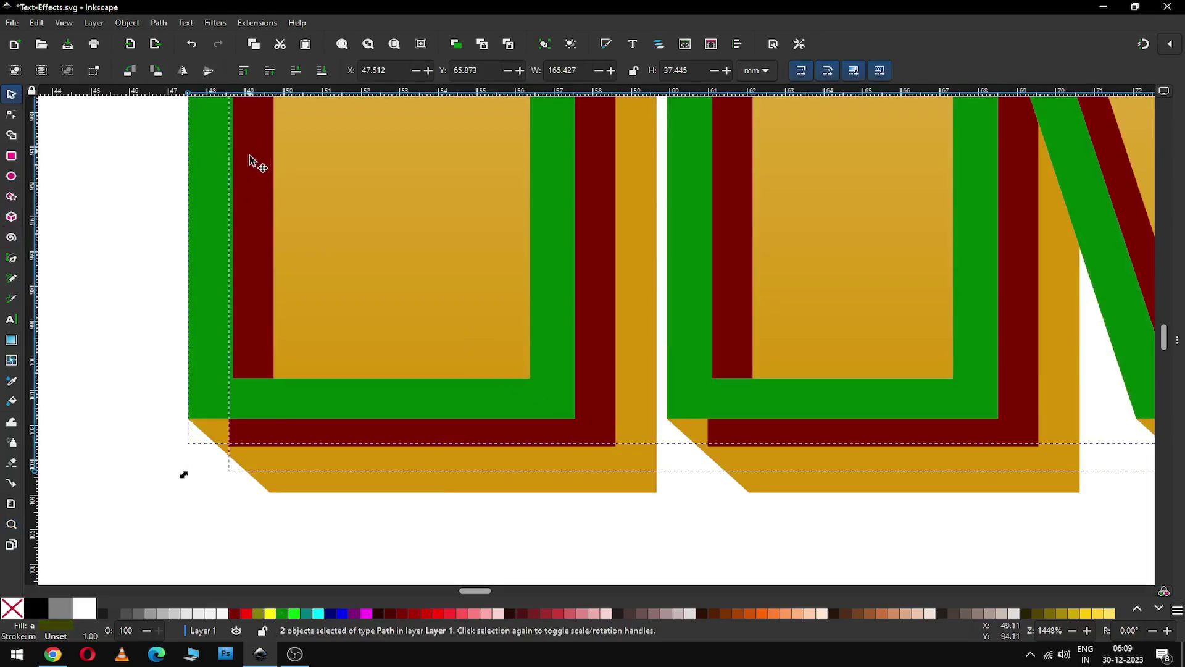
pyautogui.click(159, 23)
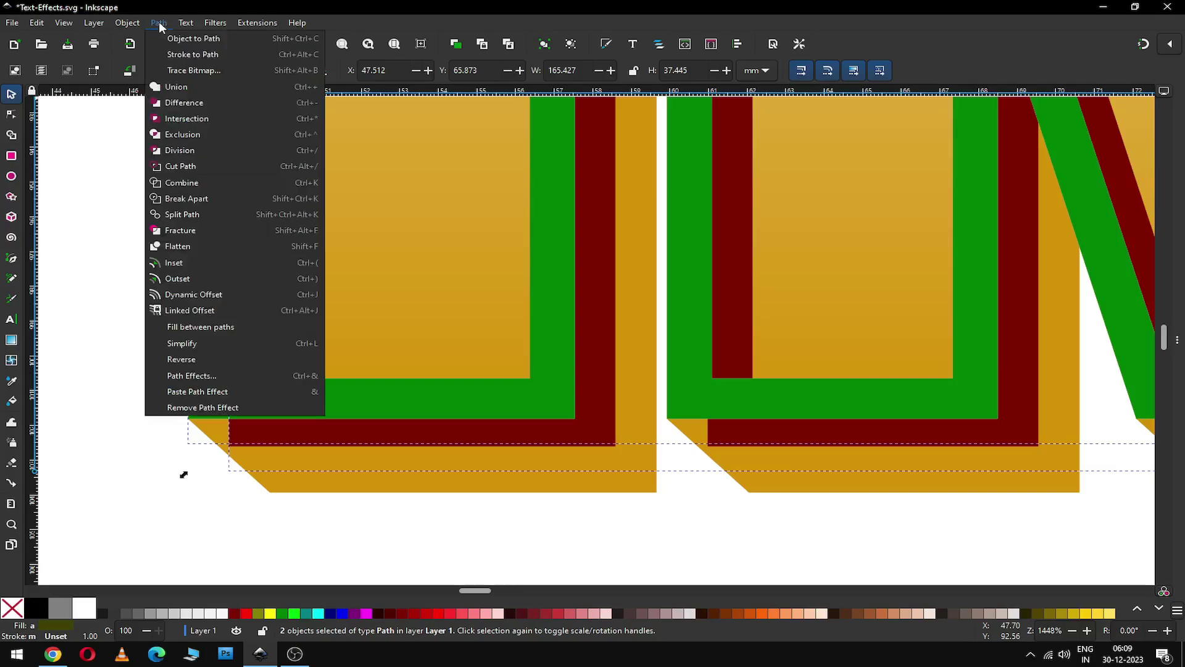
pyautogui.click(185, 104)
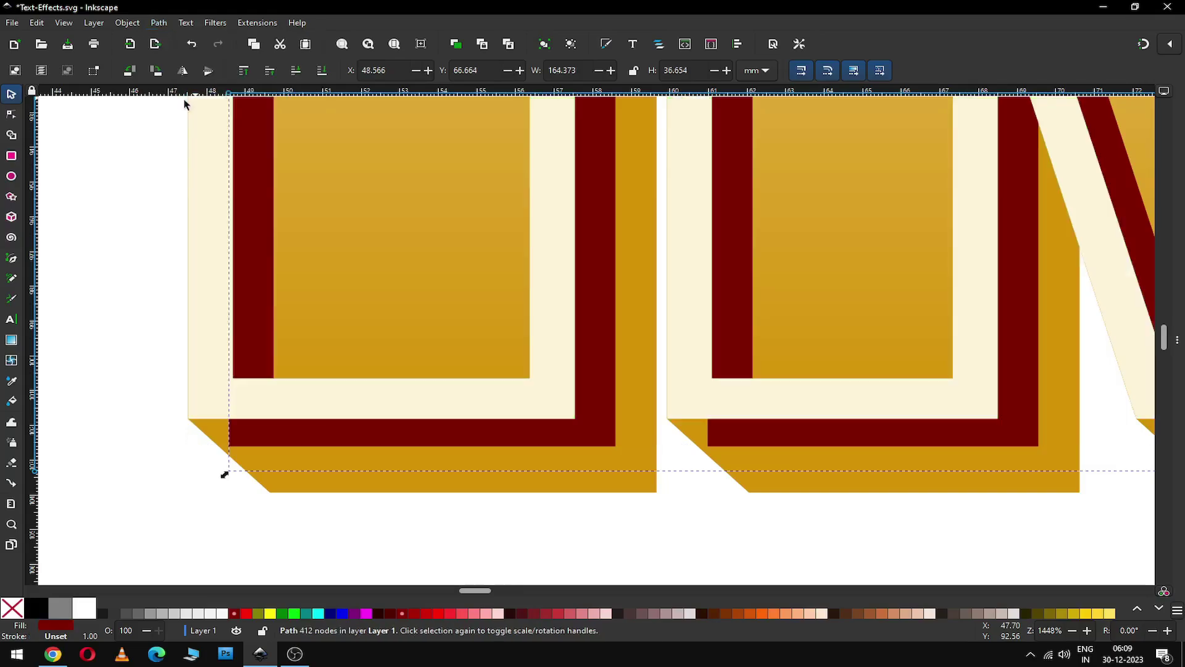
pyautogui.click(112, 242)
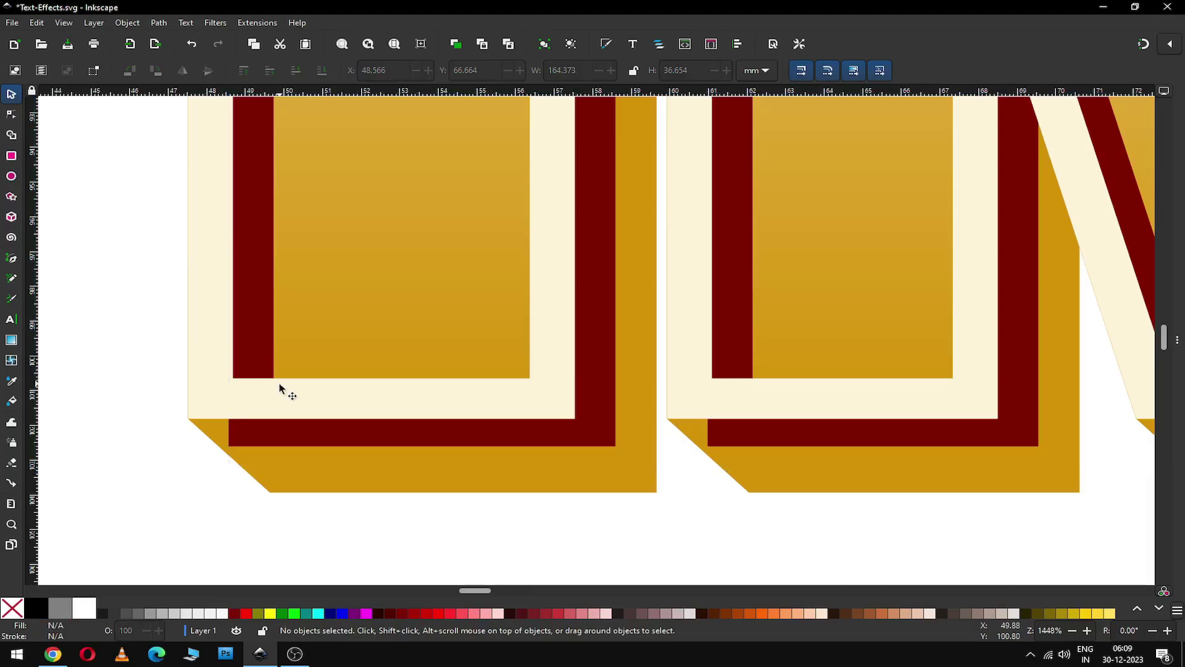
# - Try to separate the dark red shadow path with Break Apart, and undo the operation
pyautogui.scroll(-6, 279, 388)
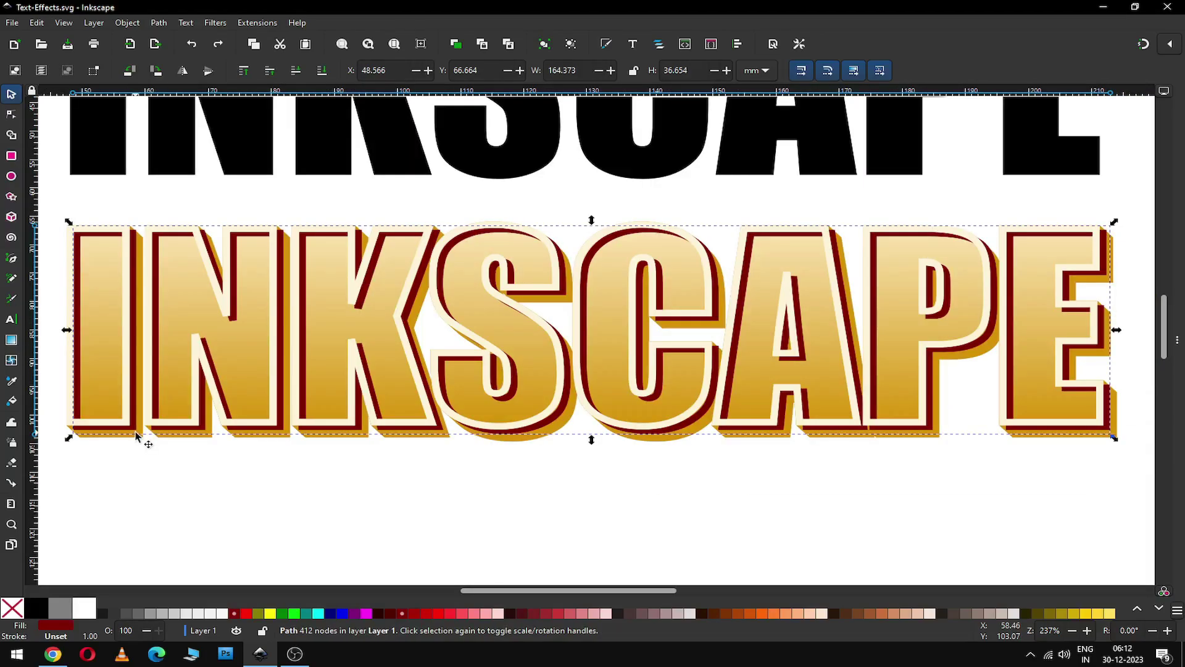
pyautogui.click(158, 25)
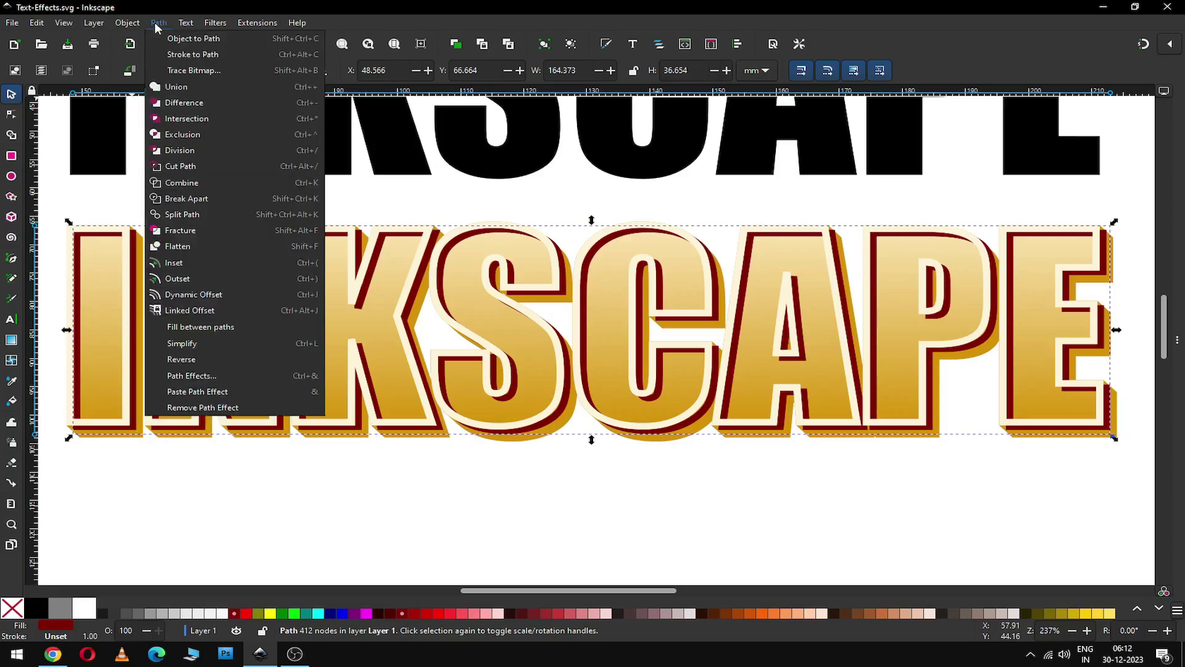
pyautogui.click(176, 199)
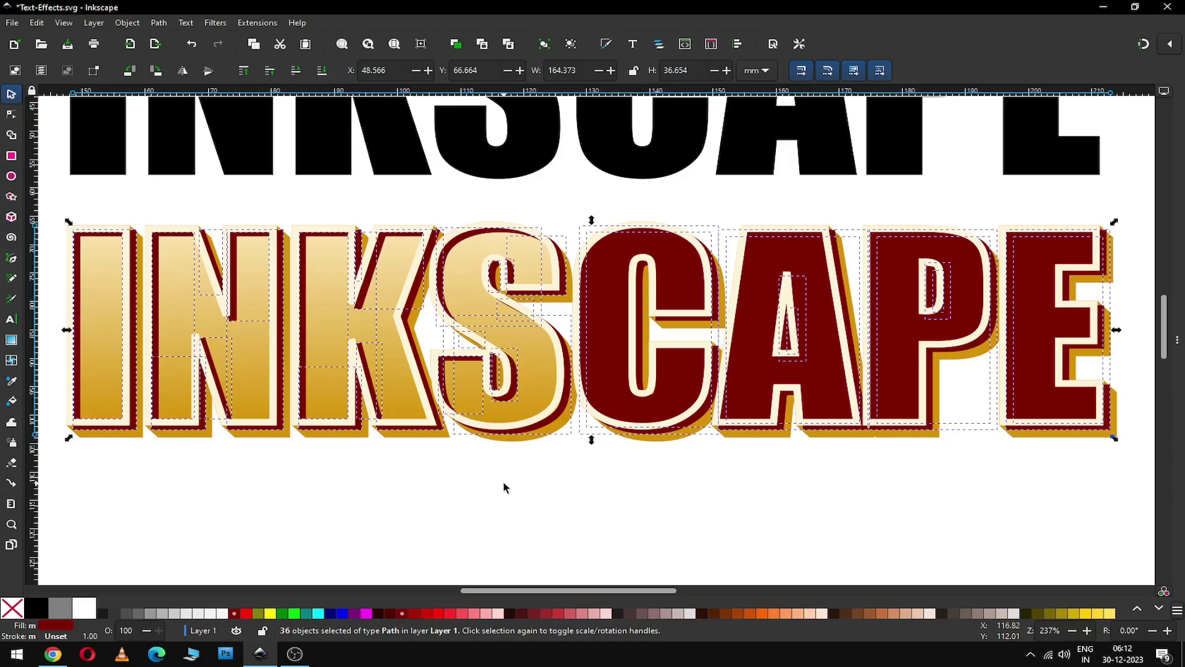
pyautogui.hotkey('ctrl', 'z')
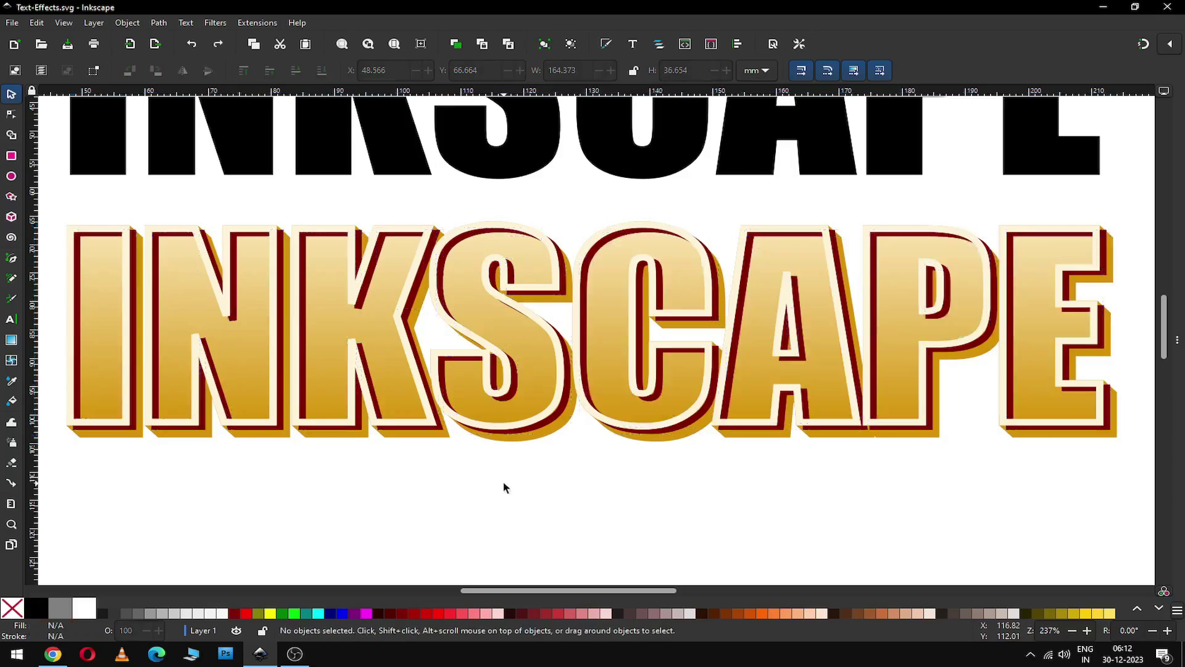
# - Separate the dark red shadow path into individual pieces with Split Path, and deselect them
pyautogui.click(704, 421)
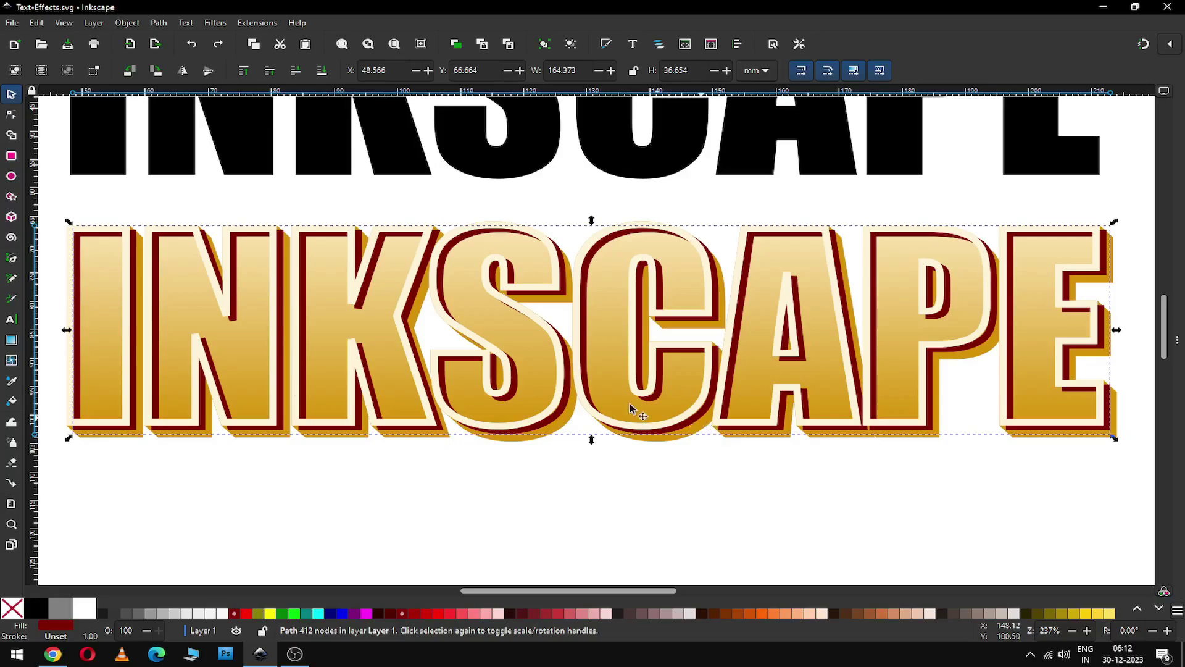
pyautogui.click(158, 23)
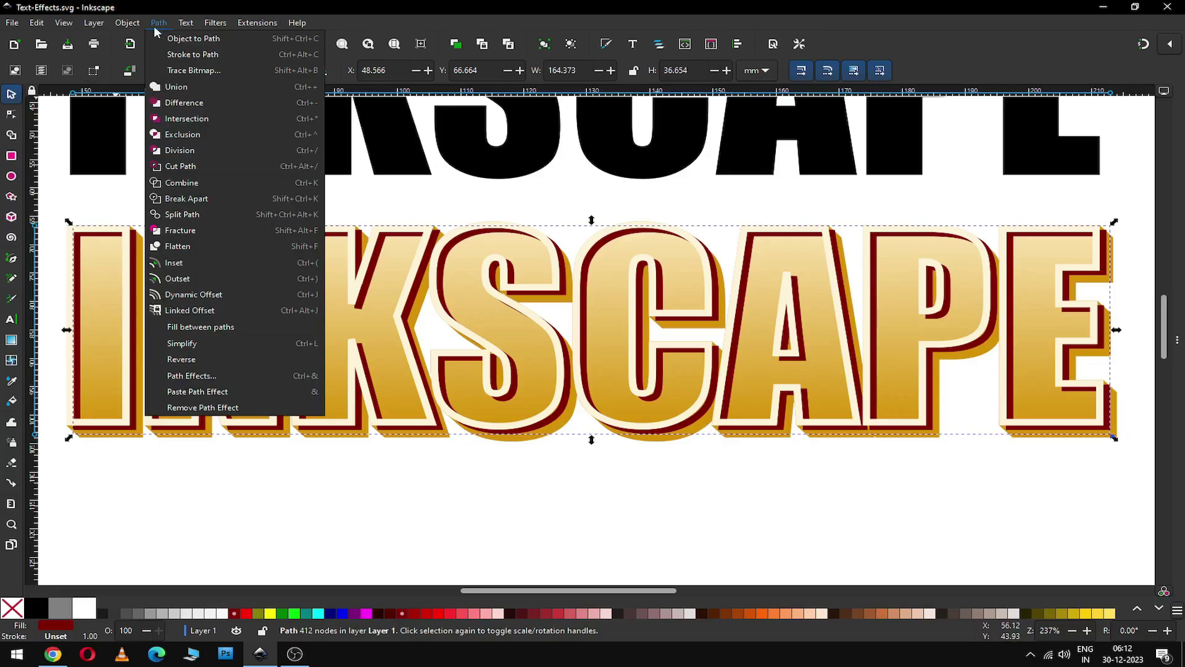
pyautogui.click(185, 216)
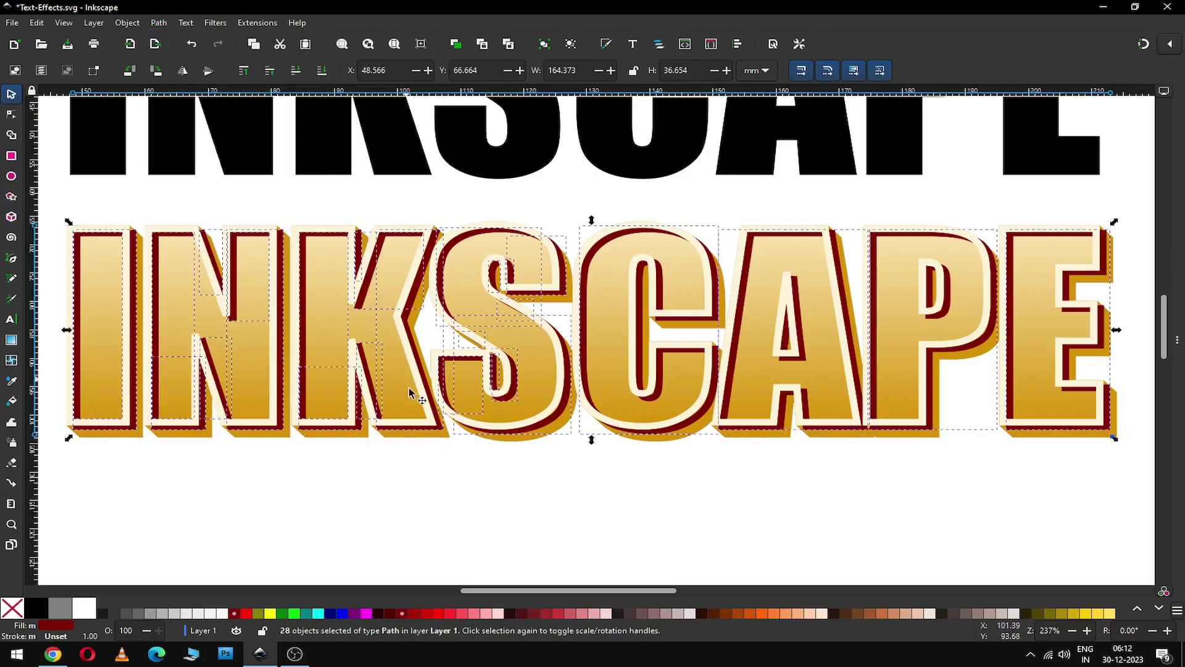
pyautogui.click(322, 491)
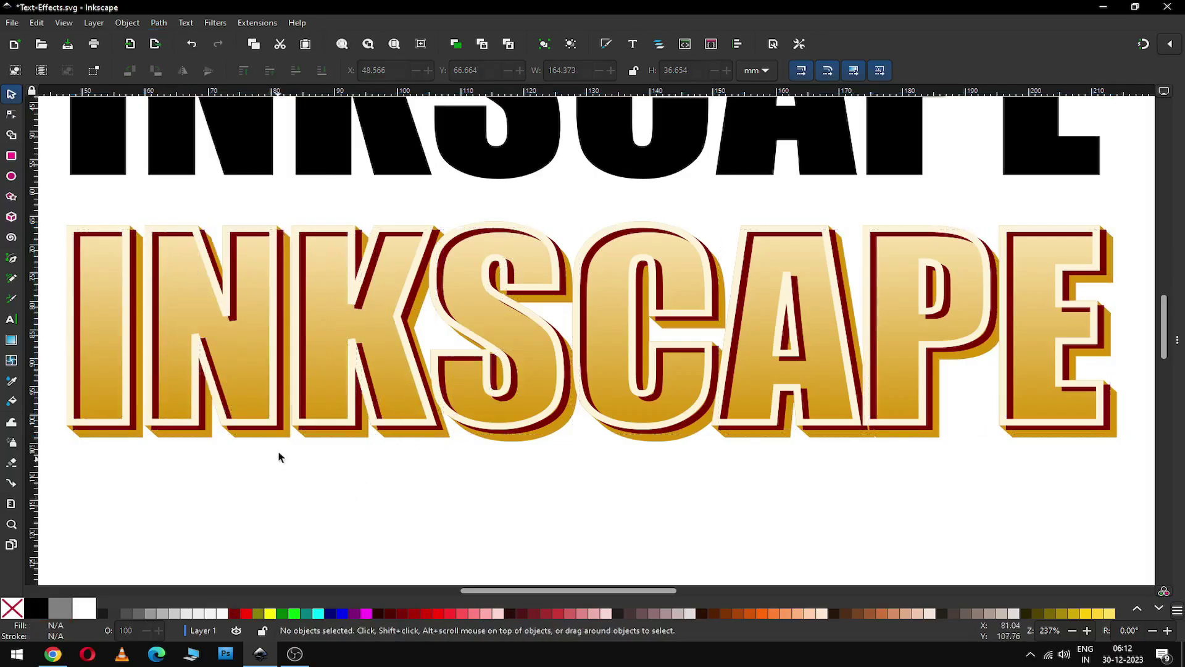
# - Delete the outer dark red shadow pieces that extend beyond the cream outline of the letters I and N
pyautogui.click(133, 435)
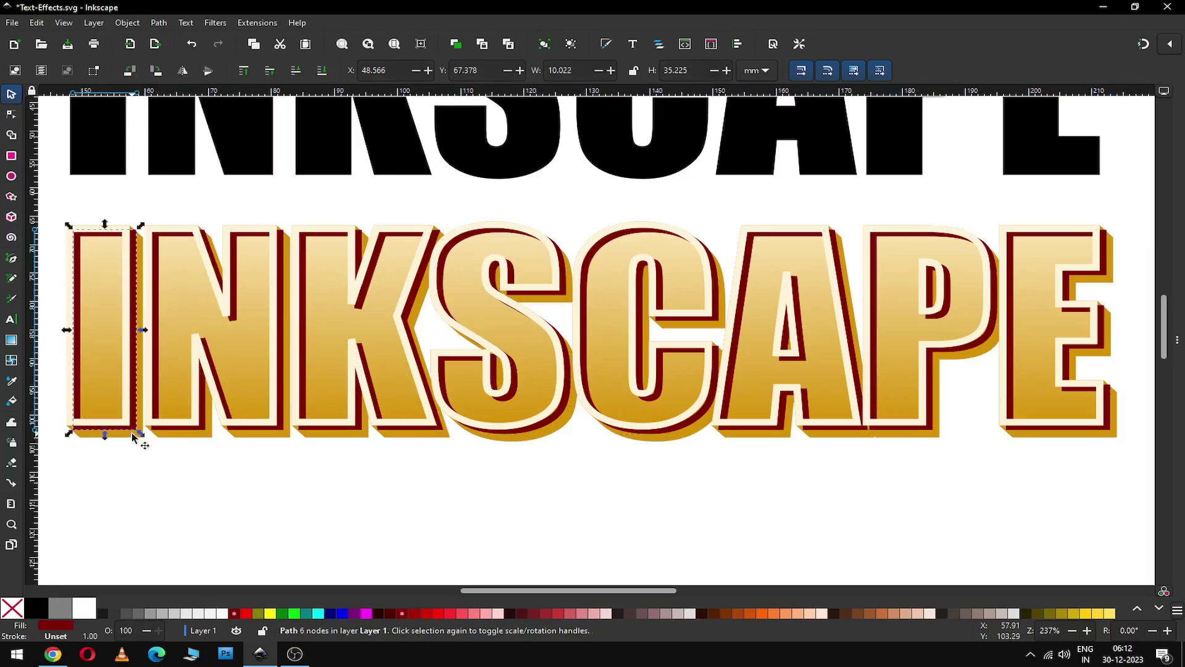
pyautogui.press('Delete')
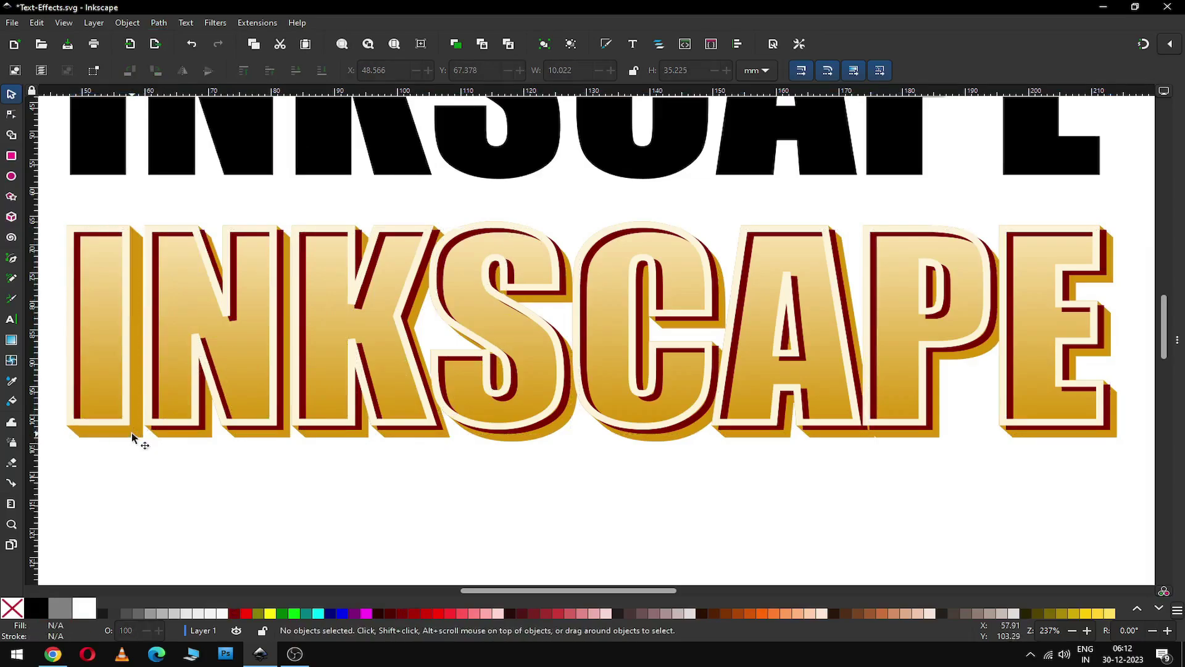
pyautogui.click(195, 435)
pyautogui.press('Delete')
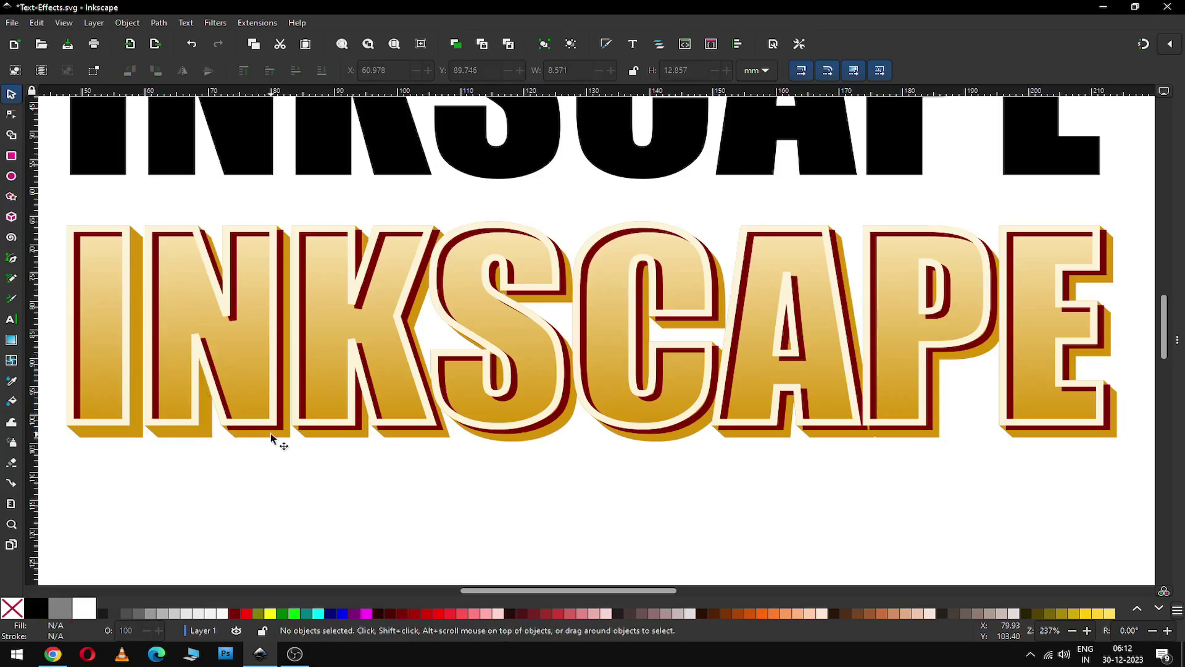
pyautogui.click(271, 432)
pyautogui.press('Delete')
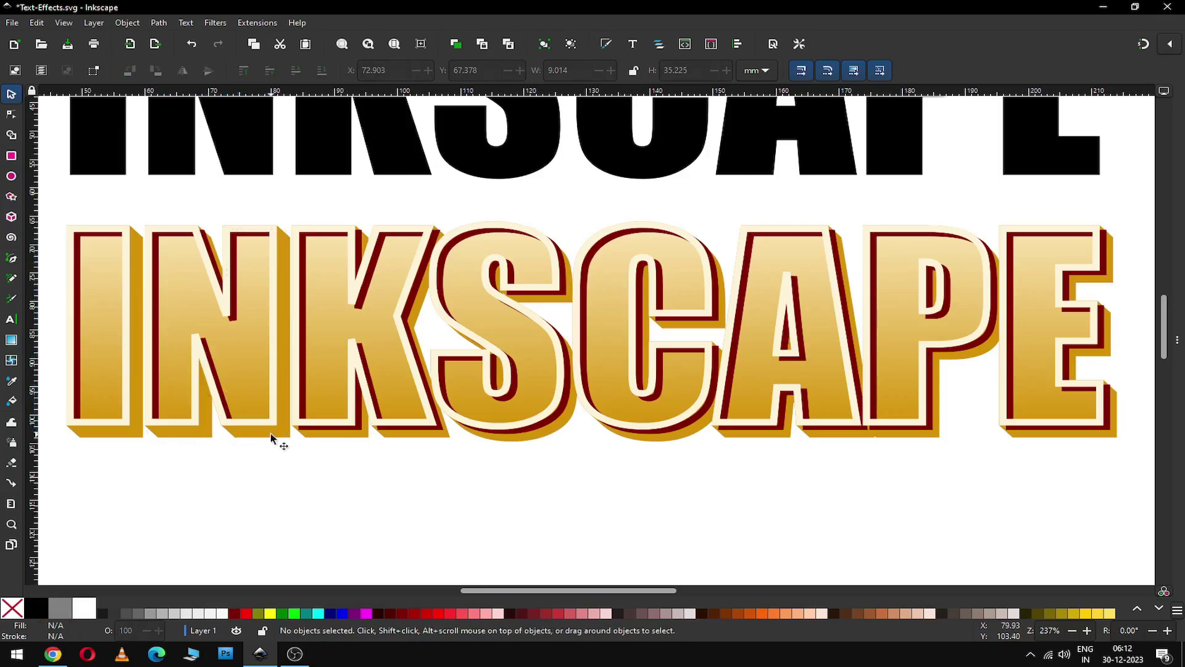
pyautogui.click(209, 240)
pyautogui.press('Delete')
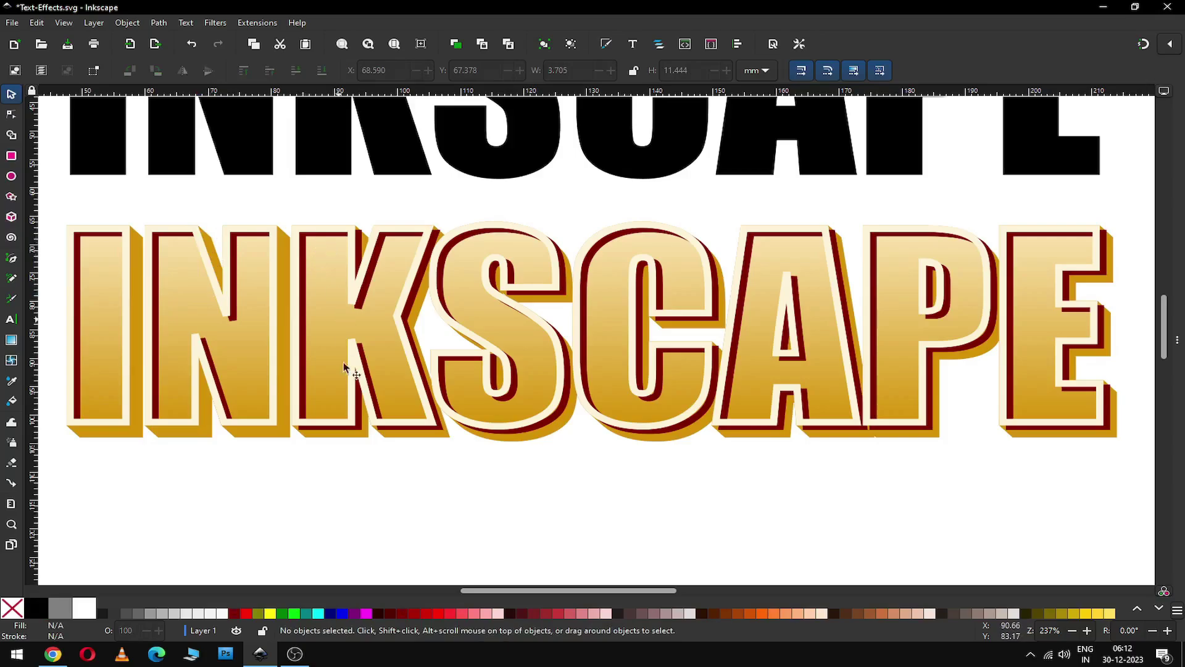
# - Delete the outer dark red shadow pieces around the K, including the small sliver at its upper notch
pyautogui.click(345, 437)
pyautogui.press('Delete')
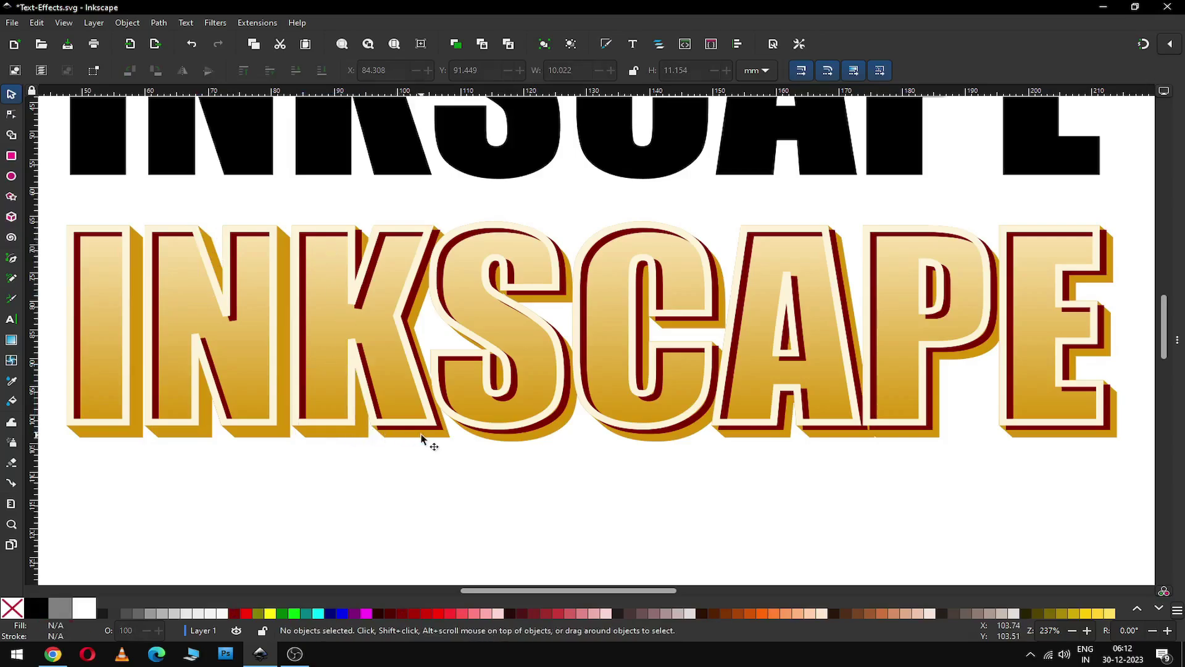
pyautogui.click(427, 436)
pyautogui.press('Delete')
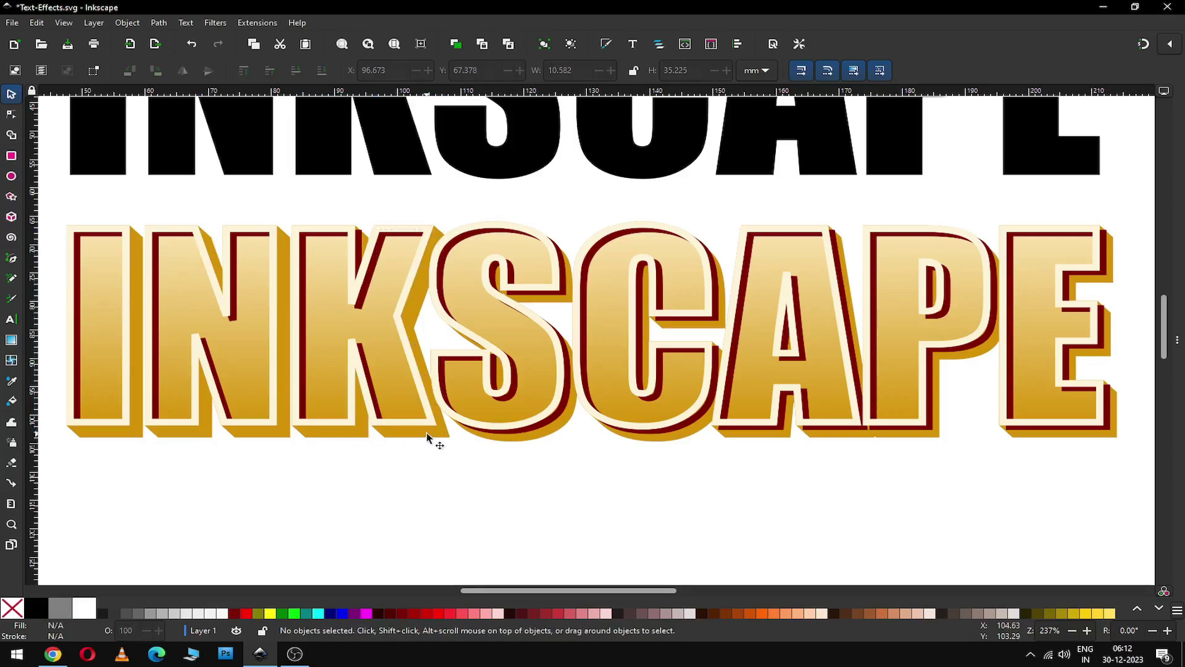
pyautogui.click(370, 233)
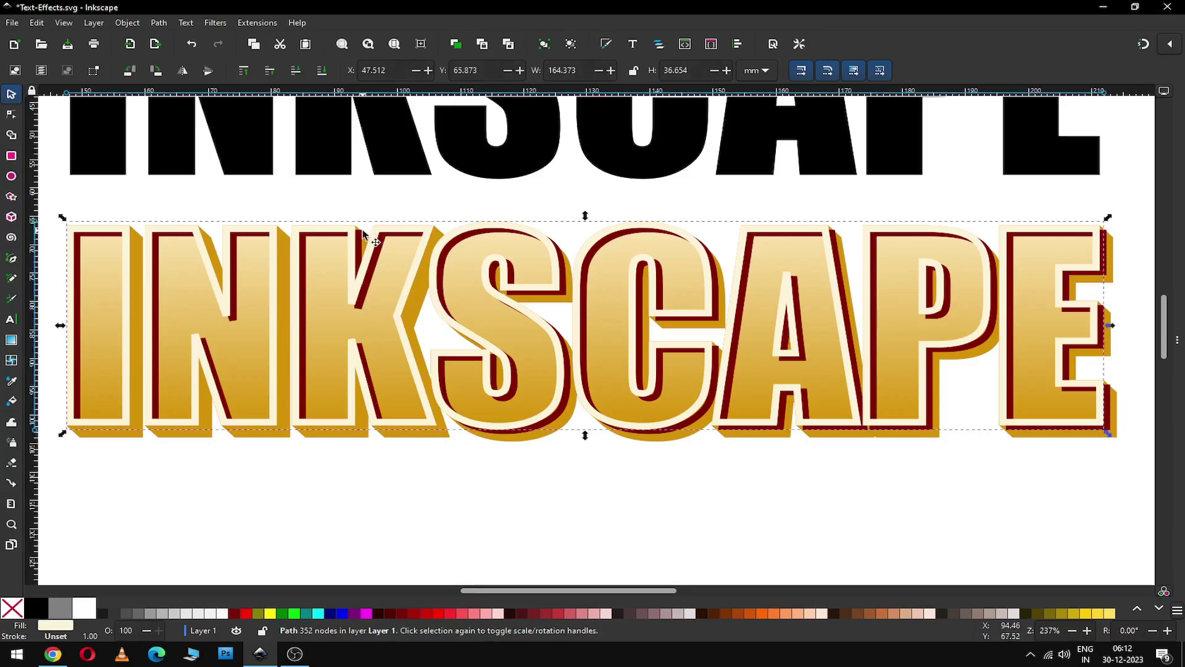
pyautogui.click(365, 231)
pyautogui.press('Delete')
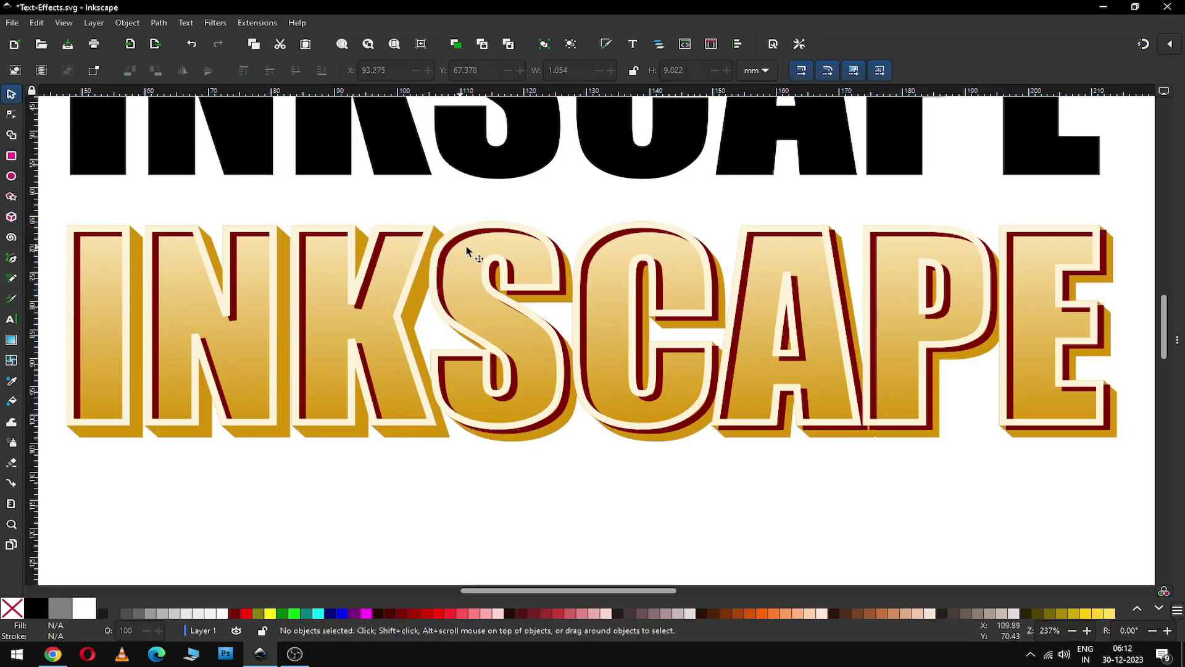
# - Delete the two outer dark red shadow pieces along the lower and upper curves of the S
pyautogui.click(554, 426)
pyautogui.keyDown('alt'); pyautogui.click(555, 425); pyautogui.keyUp('alt')
pyautogui.press('Delete')
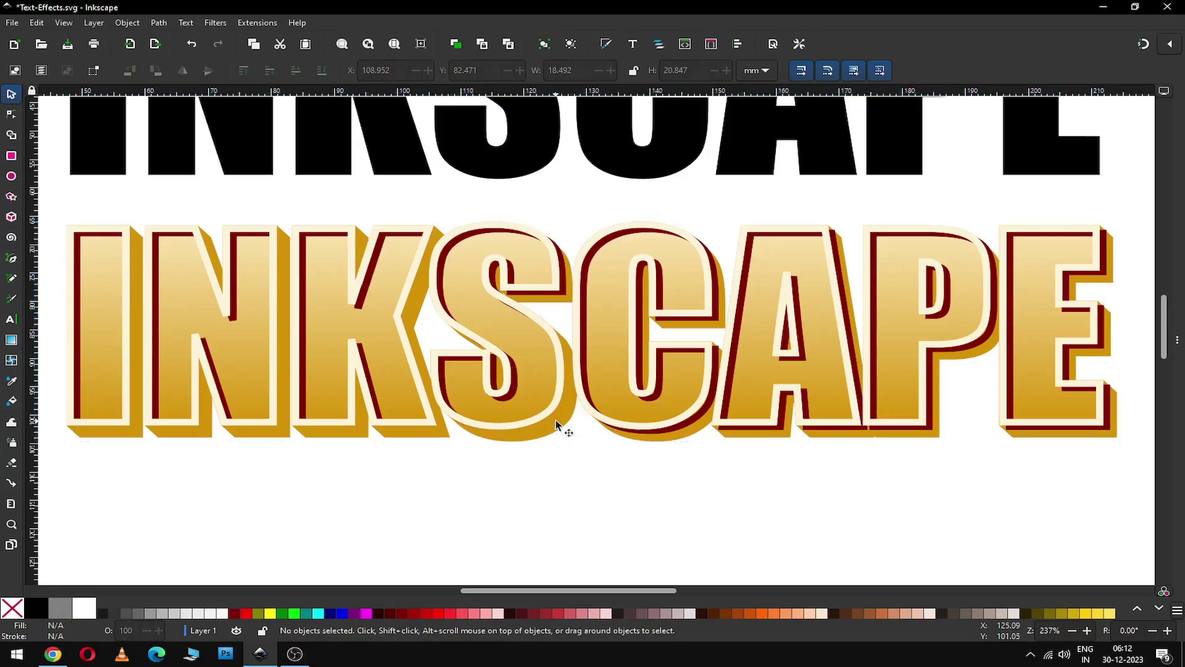
pyautogui.click(570, 277)
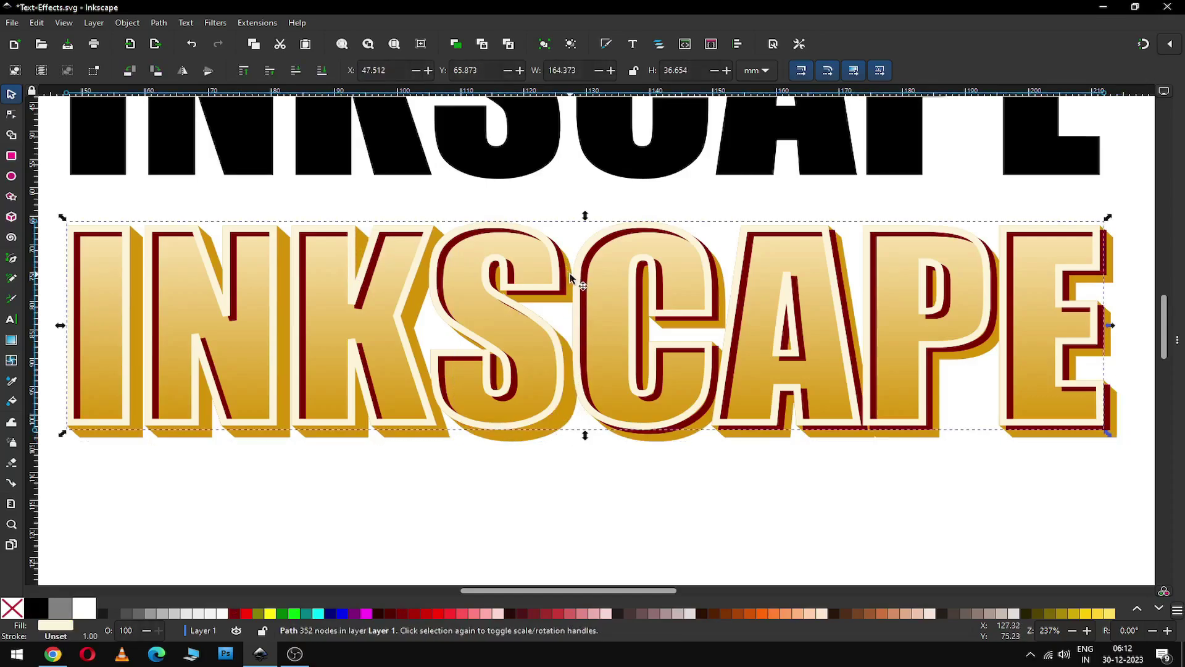
pyautogui.keyDown('alt'); pyautogui.click(569, 280); pyautogui.keyUp('alt')
pyautogui.press('Delete')
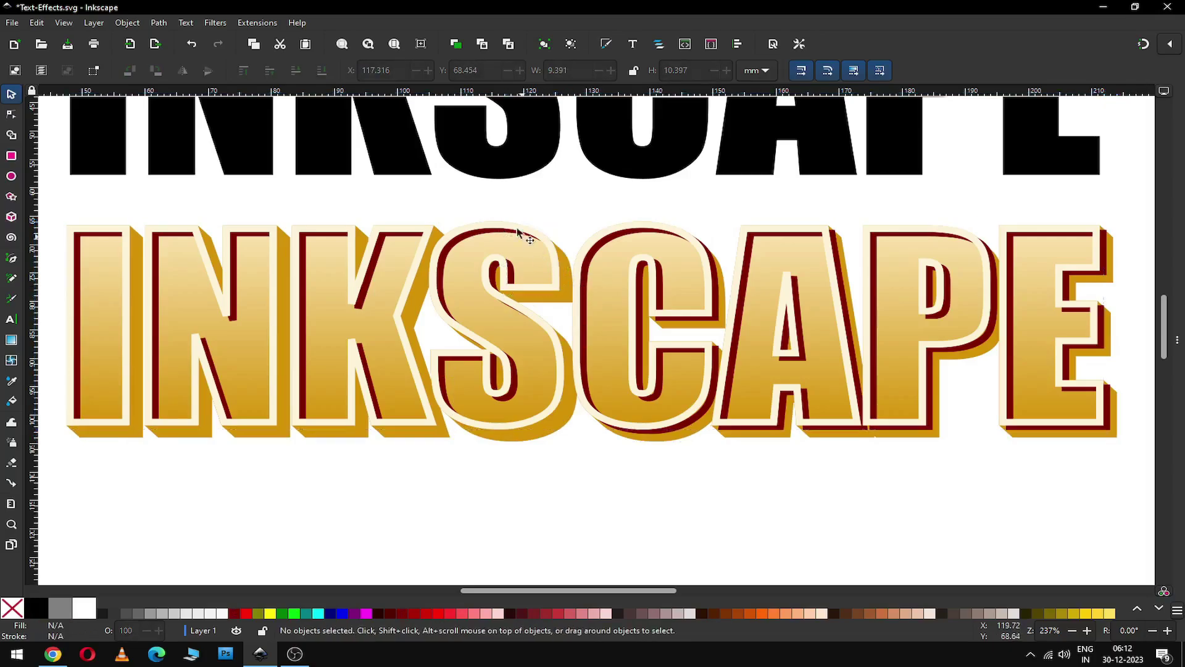
# - Try to delete the outer dark red shadow of the C, and undo the deletion
pyautogui.click(694, 429)
pyautogui.keyDown('alt'); pyautogui.click(697, 426); pyautogui.keyUp('alt')
pyautogui.press('Delete')
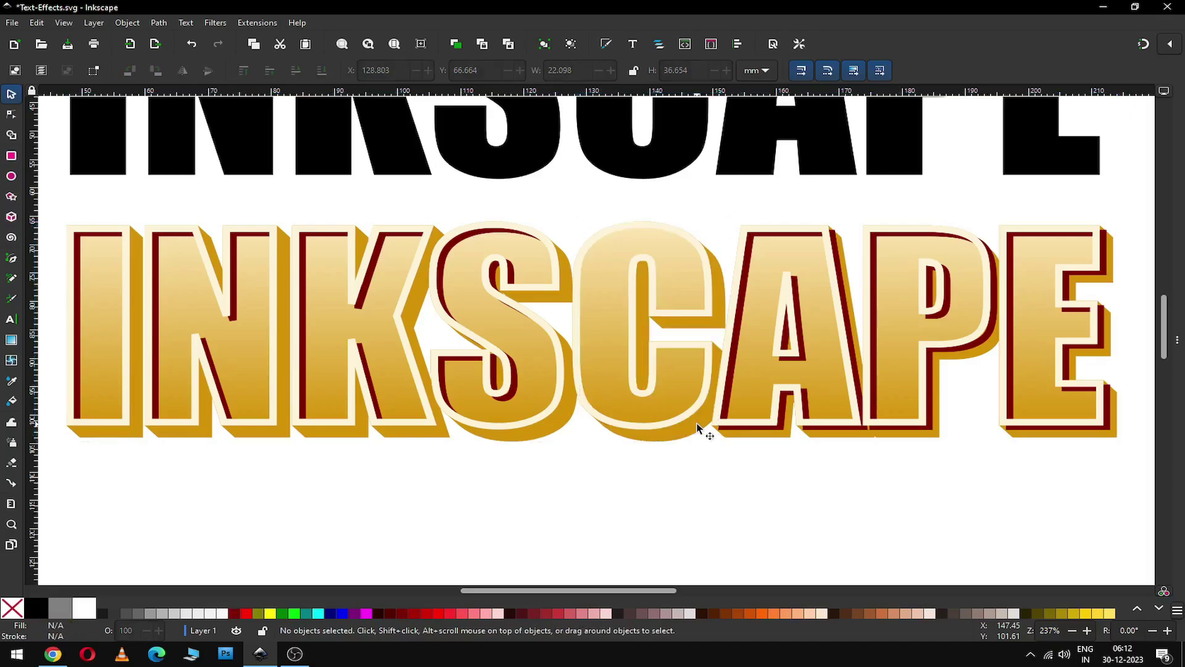
pyautogui.hotkey('ctrl', 'z')
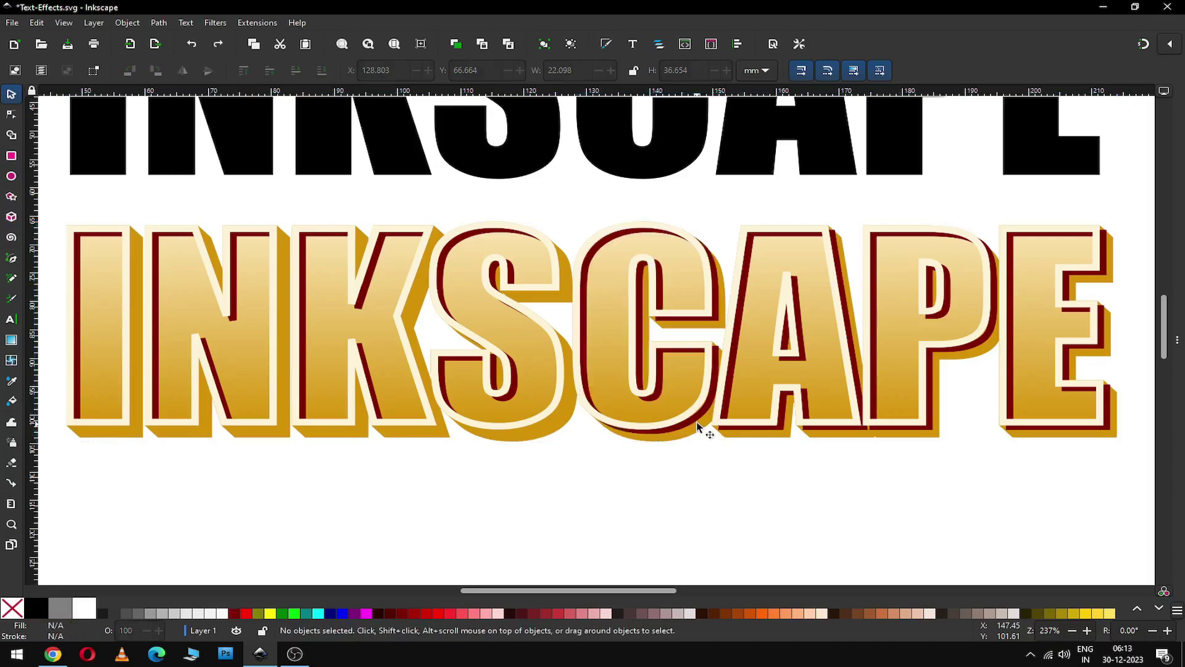
# - Try to separate the C's dark red shadow with Split Path and Break Apart, and undo the operation
pyautogui.click(697, 425)
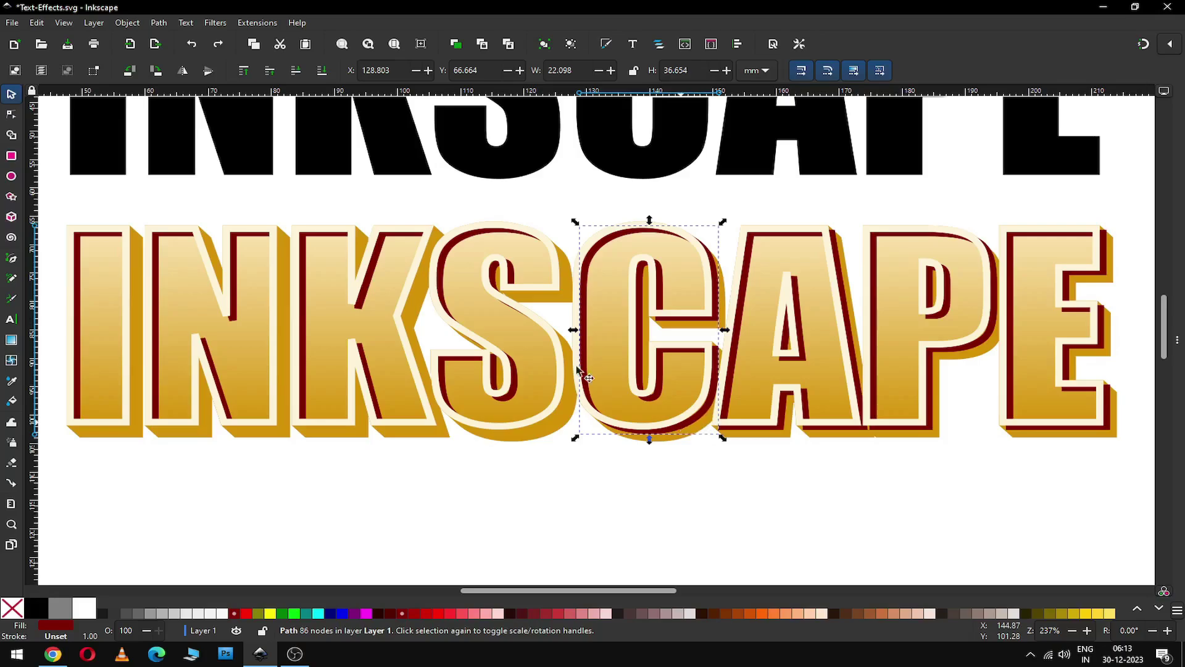
pyautogui.click(158, 24)
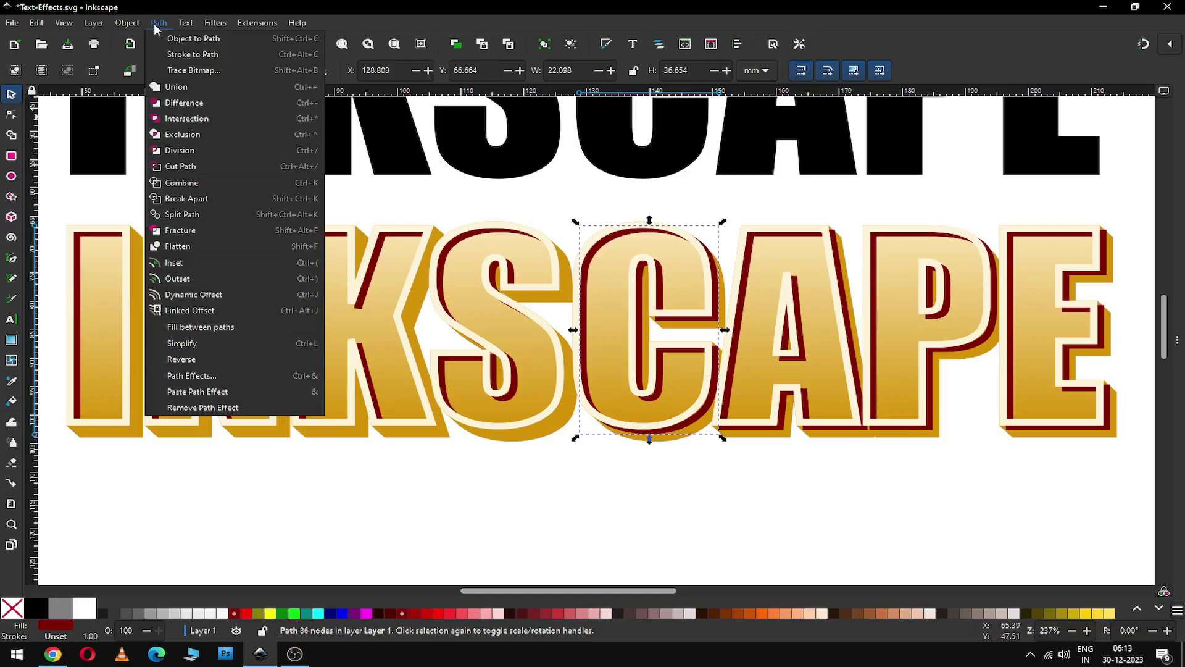
pyautogui.click(179, 216)
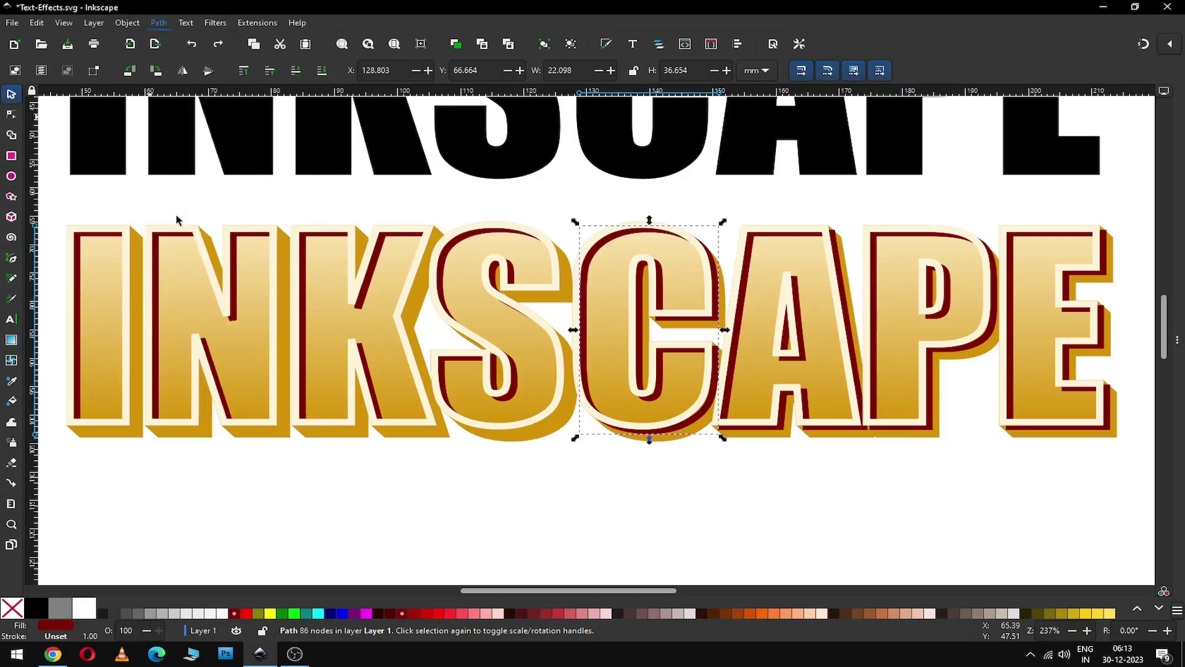
pyautogui.click(158, 23)
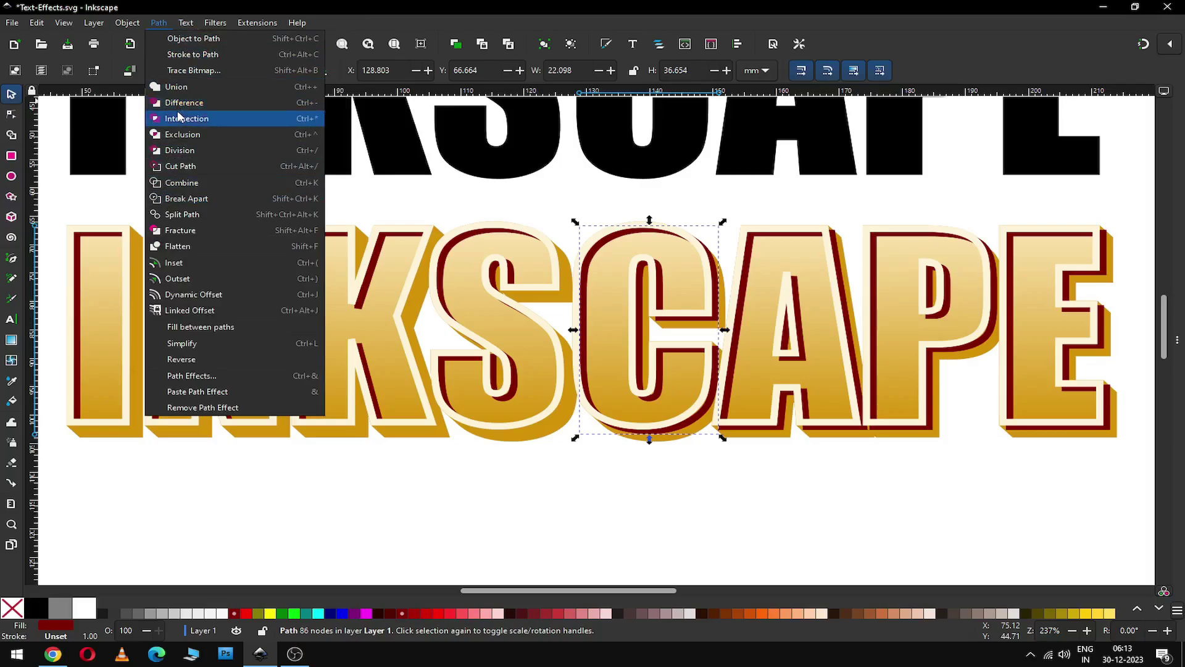
pyautogui.click(182, 198)
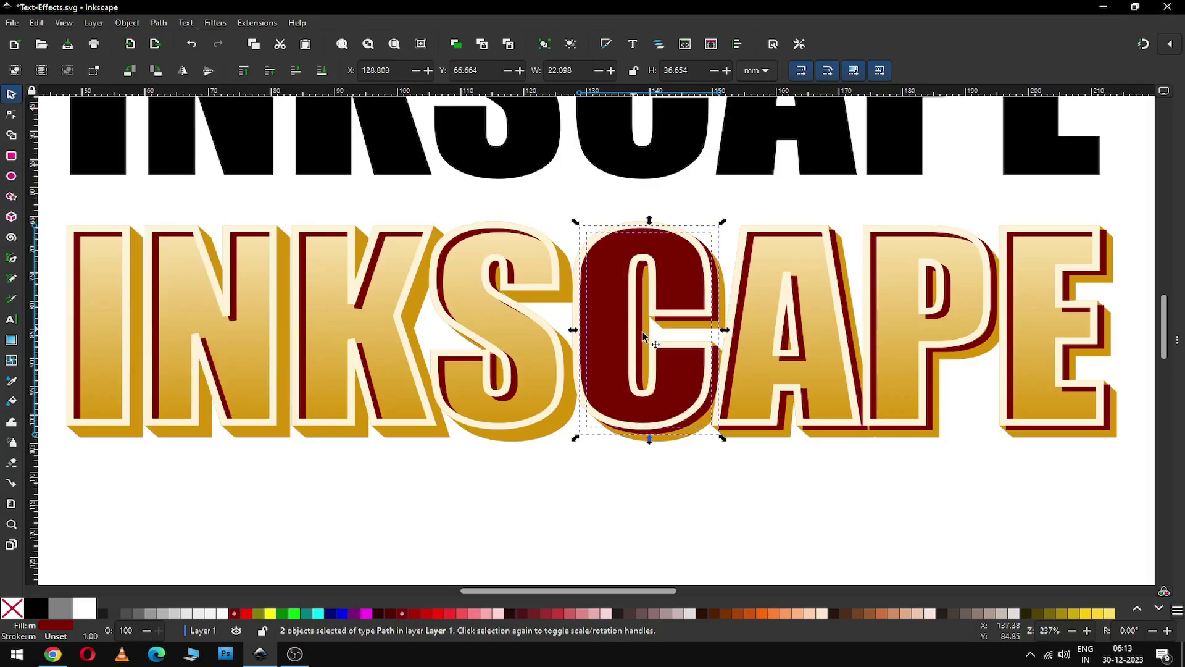
pyautogui.hotkey('ctrl', 'z')
# - Examine the nodes of the C's dark red shadow path up close, and deselect it
pyautogui.press('z')
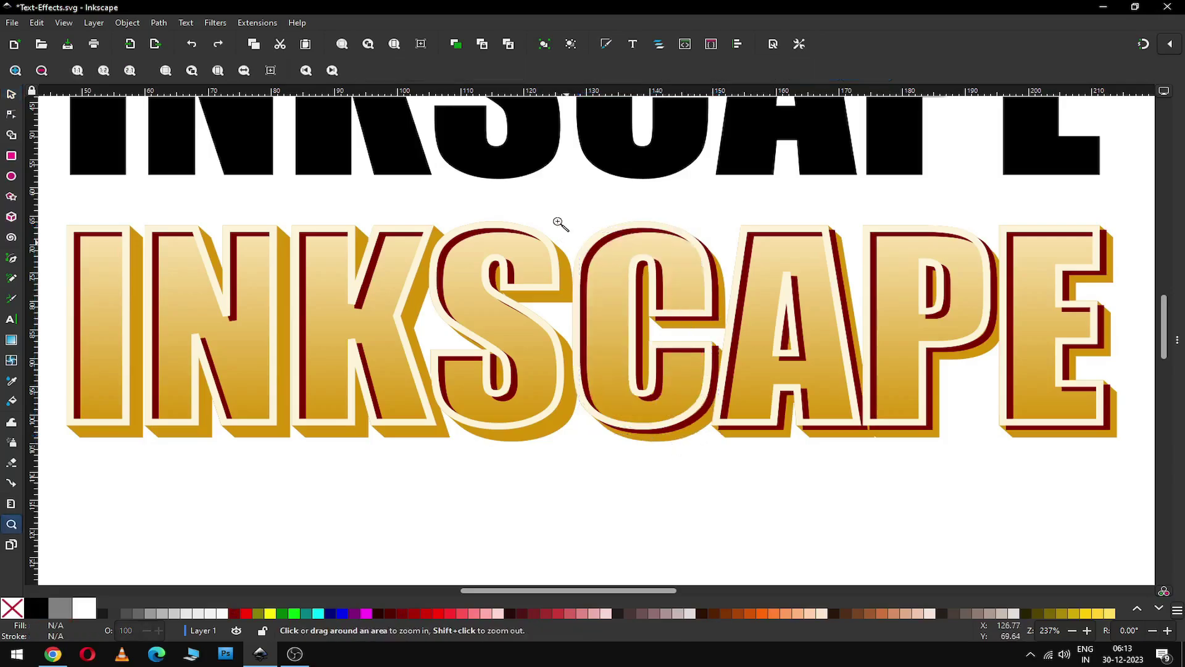
pyautogui.moveTo(544, 191); pyautogui.dragTo(918, 456)
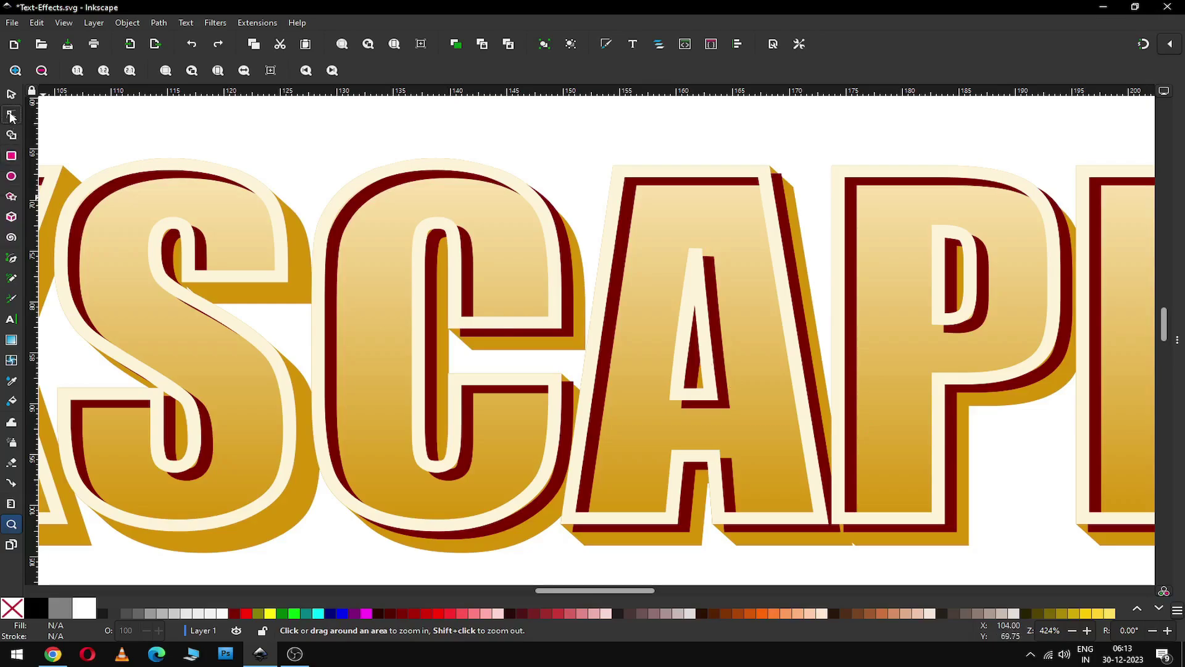
pyautogui.click(11, 116)
pyautogui.click(570, 252)
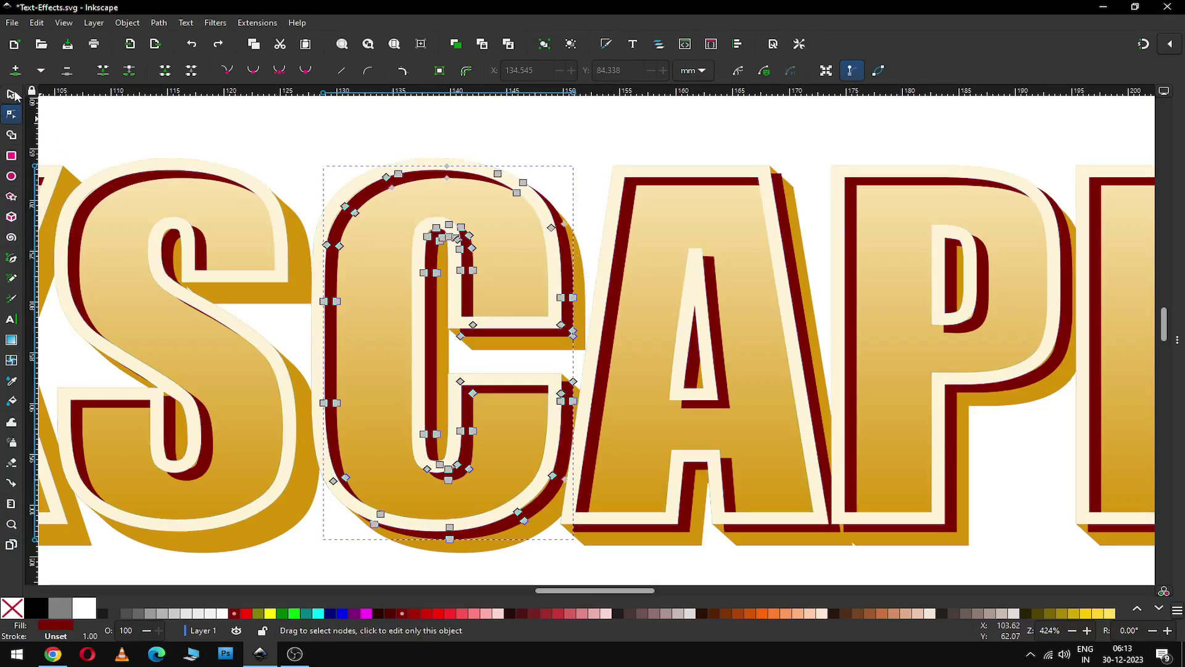
pyautogui.click(11, 94)
pyautogui.click(564, 132)
# - Try moving the cream outline and the C's dark red shadow aside, undoing each move
pyautogui.click(456, 161)
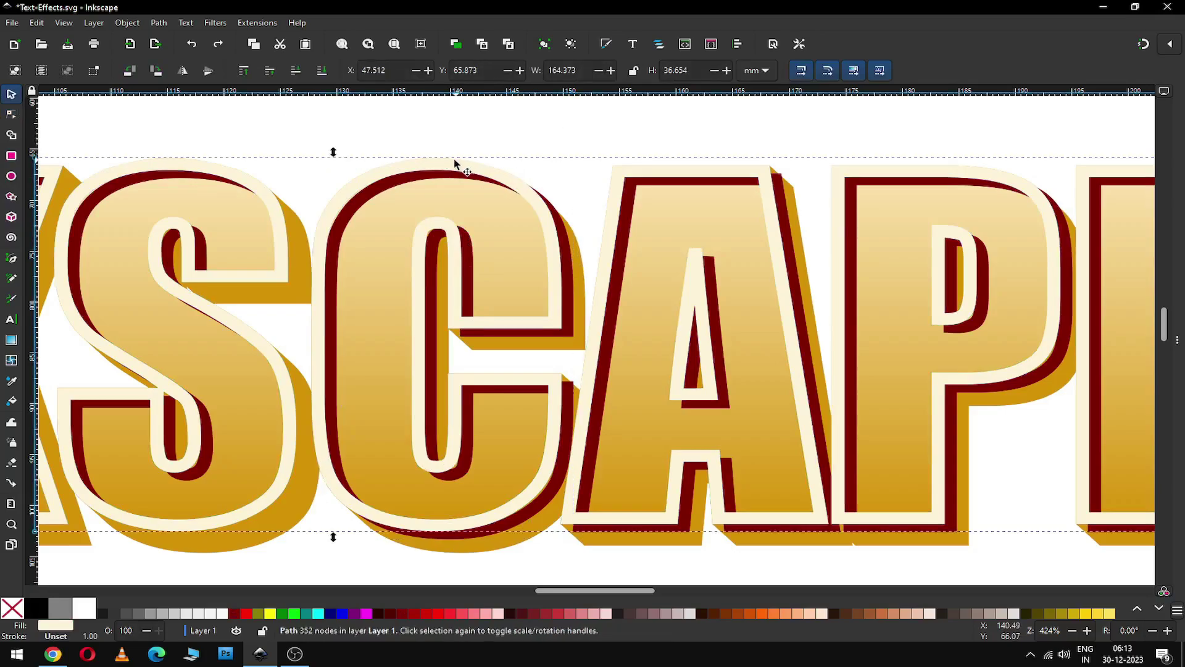
pyautogui.moveTo(453, 158); pyautogui.dragTo(436, 227)
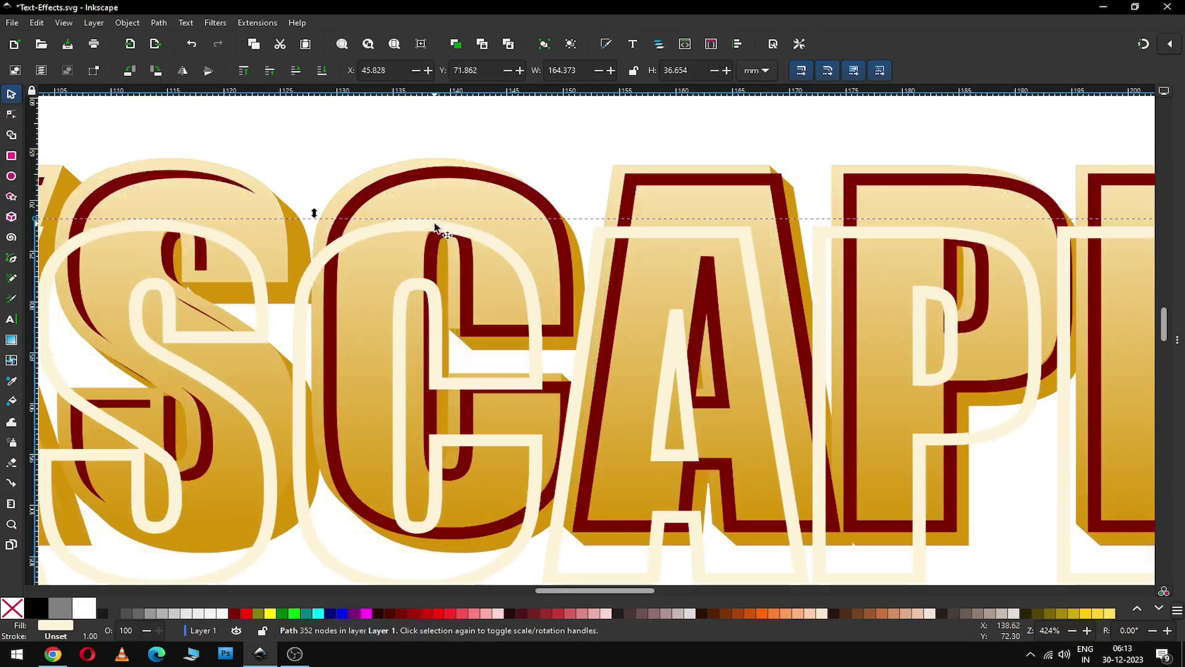
pyautogui.hotkey('ctrl', 'z')
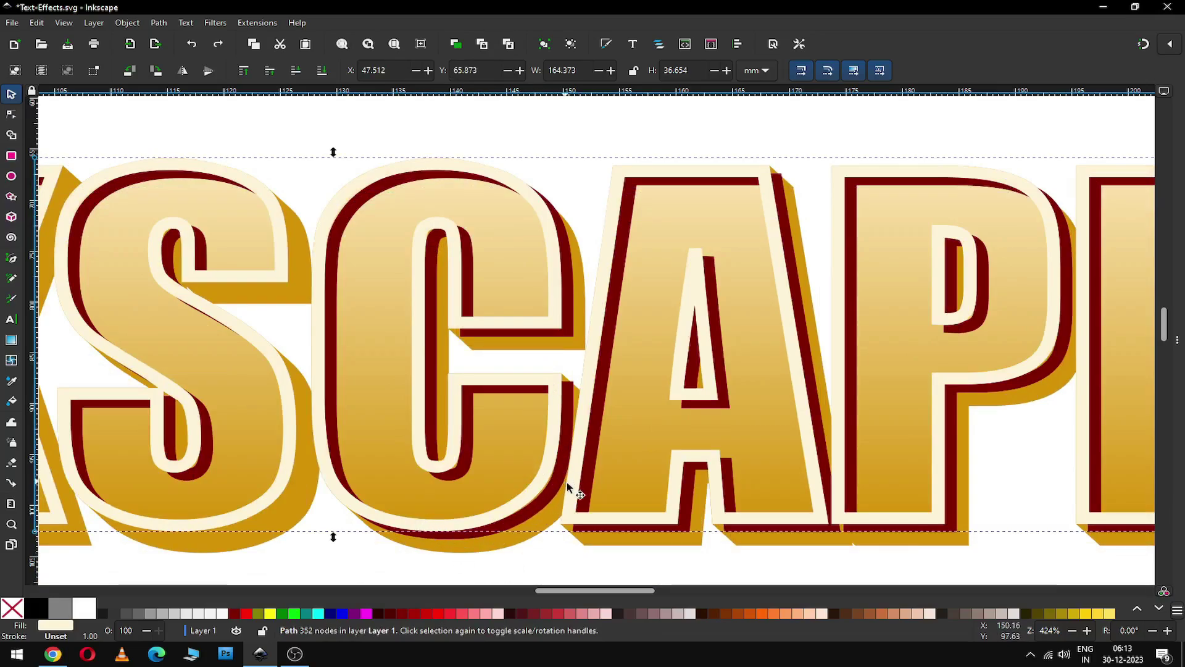
pyautogui.moveTo(555, 498); pyautogui.dragTo(477, 446)
pyautogui.hotkey('ctrl', 'z')
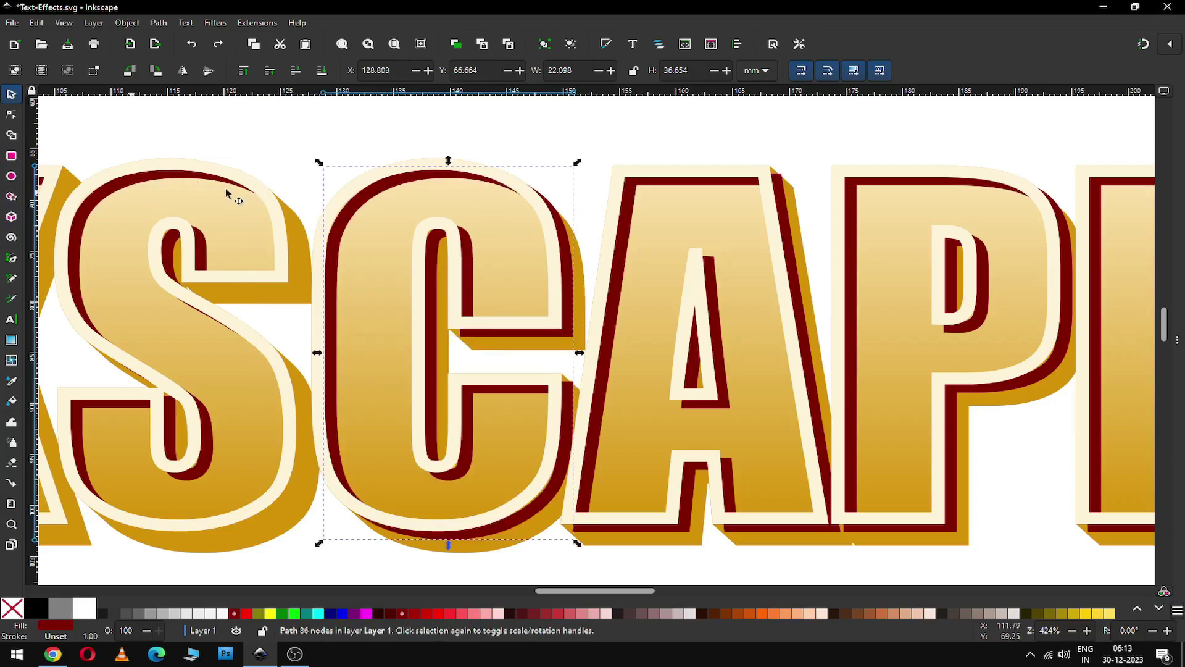
# - Select the dark red shadows of the C and A together, and clear the selection
pyautogui.click(610, 146)
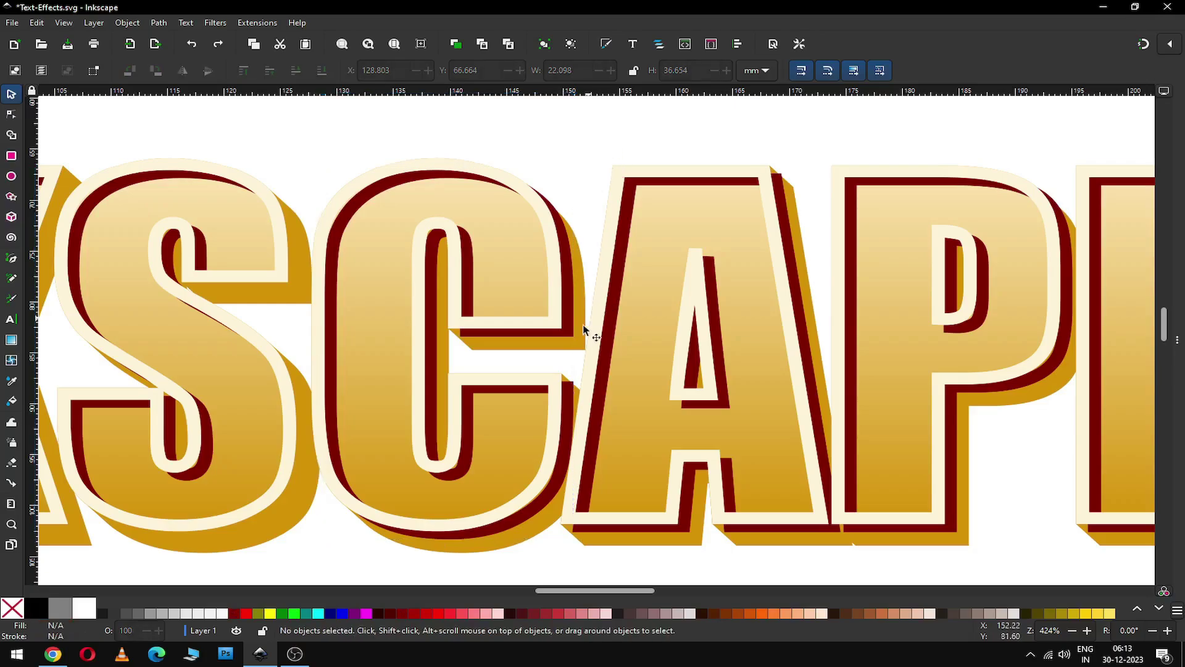
pyautogui.click(576, 333)
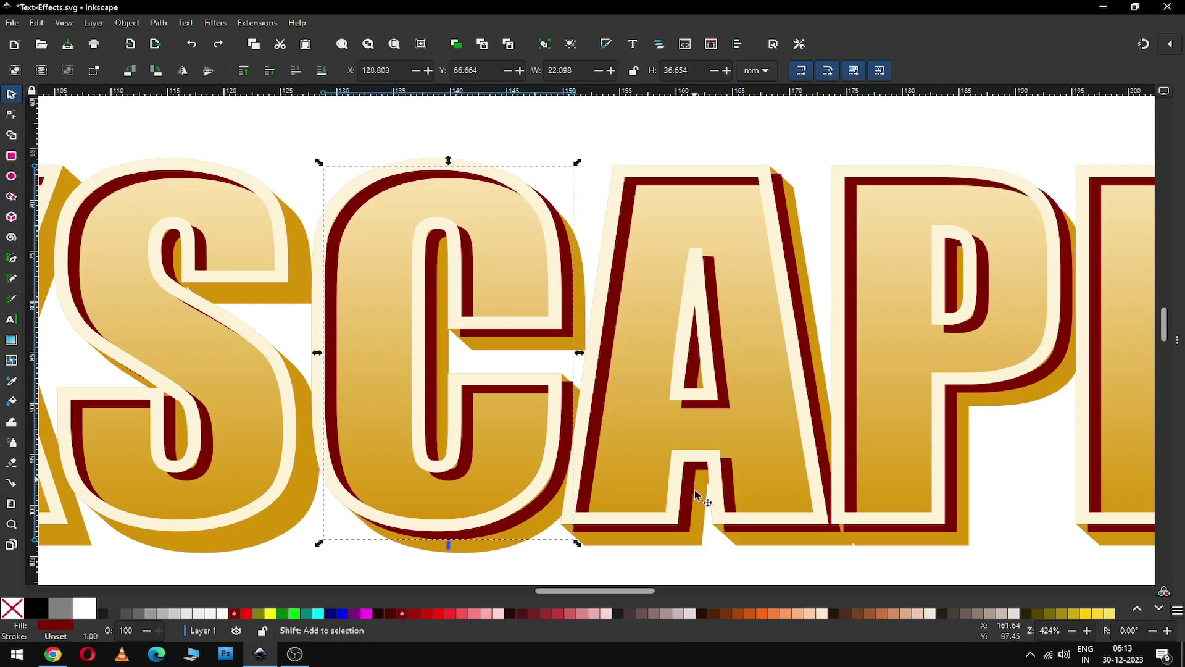
pyautogui.keyDown('shift'); pyautogui.click(689, 532); pyautogui.keyUp('shift')
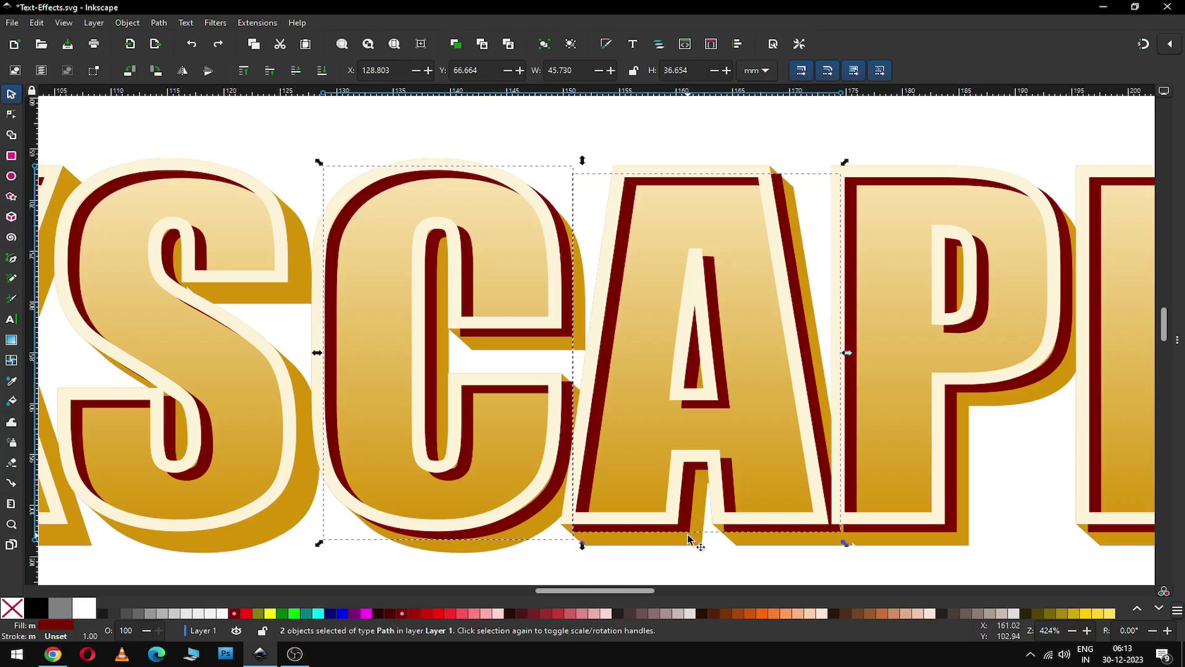
pyautogui.click(606, 135)
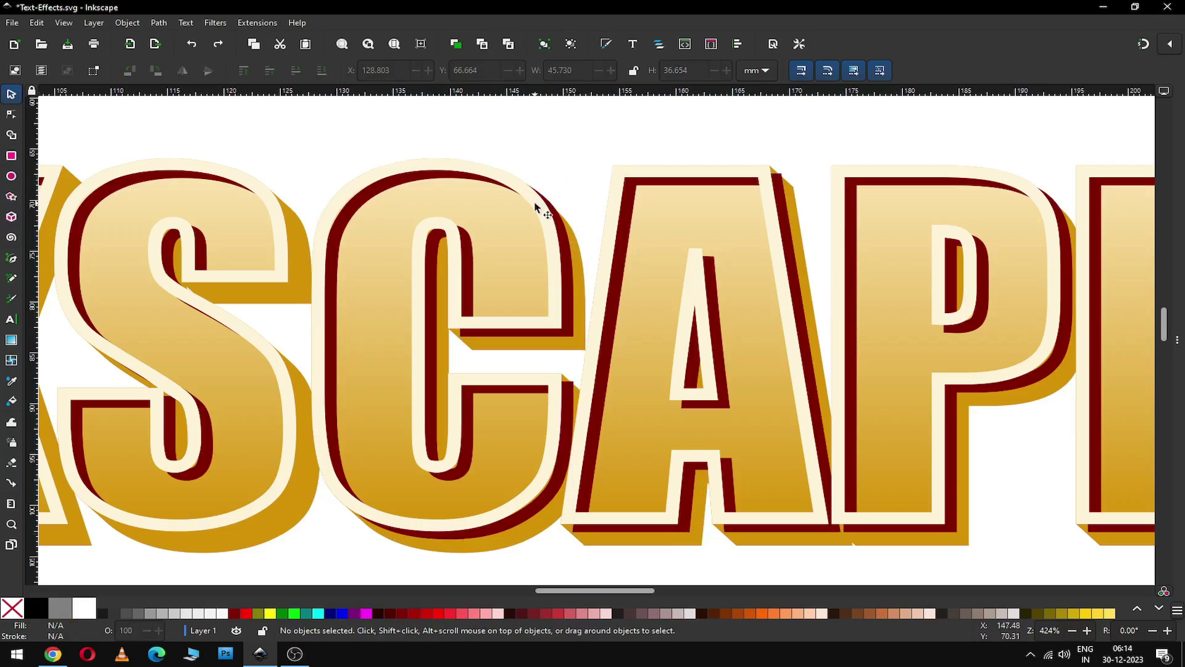
# - Try moving the cream outline downward, undo the move, and deselect the outline
pyautogui.click(537, 206)
pyautogui.moveTo(536, 206); pyautogui.dragTo(535, 247)
pyautogui.hotkey('ctrl', 'z')
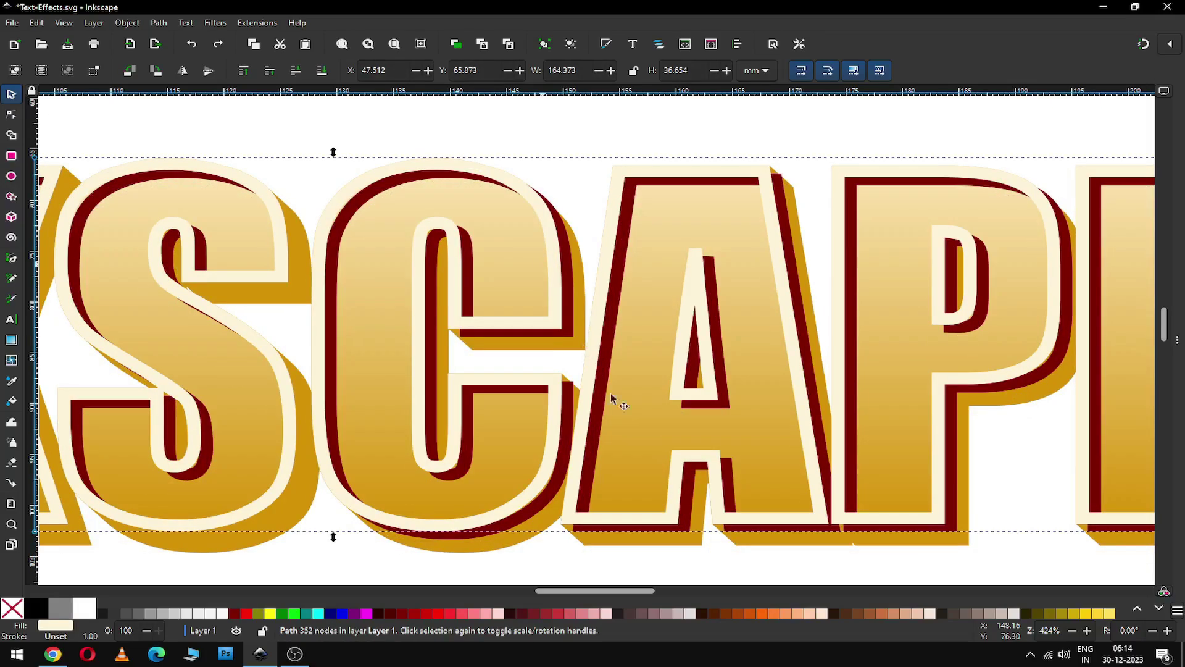
pyautogui.click(546, 560)
# - Select the dark red shadow paths of the letters C, A, P and E together
pyautogui.click(531, 522)
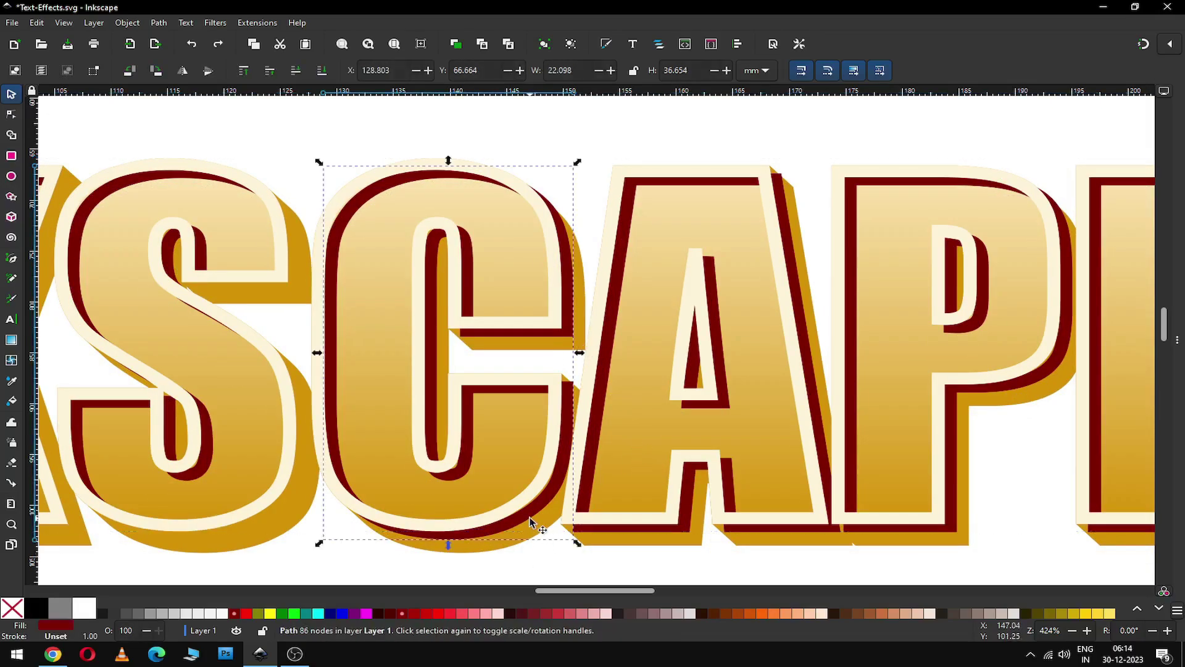
pyautogui.press('shift')
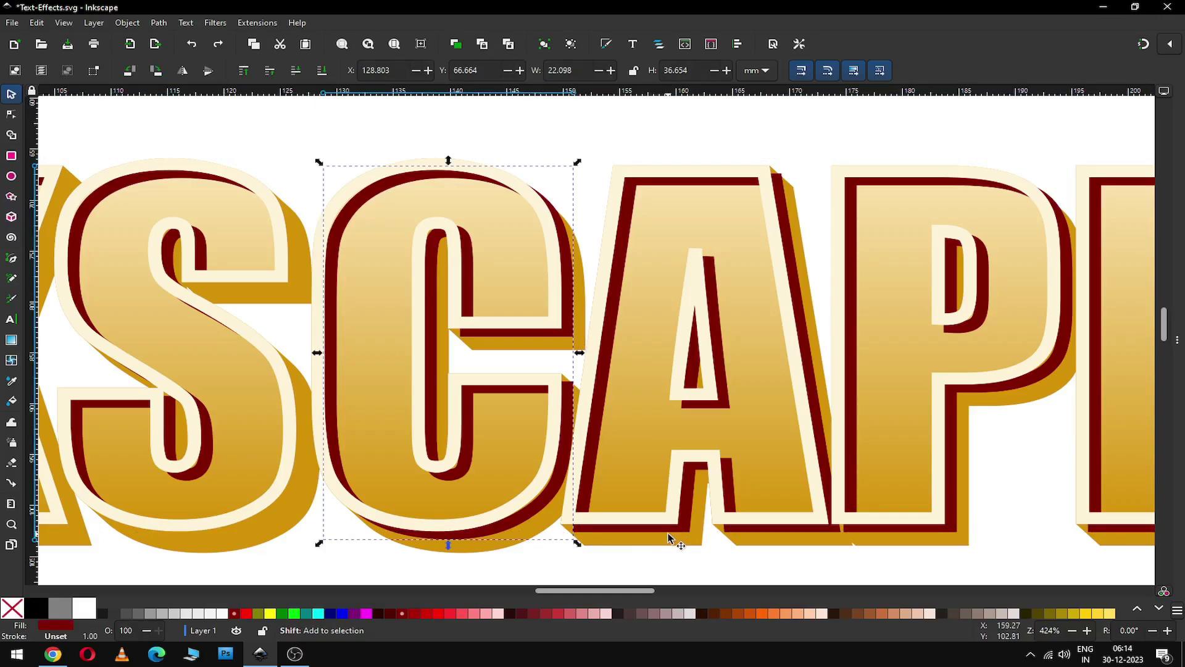
pyautogui.keyDown('shift'); pyautogui.click(670, 539); pyautogui.keyUp('shift')
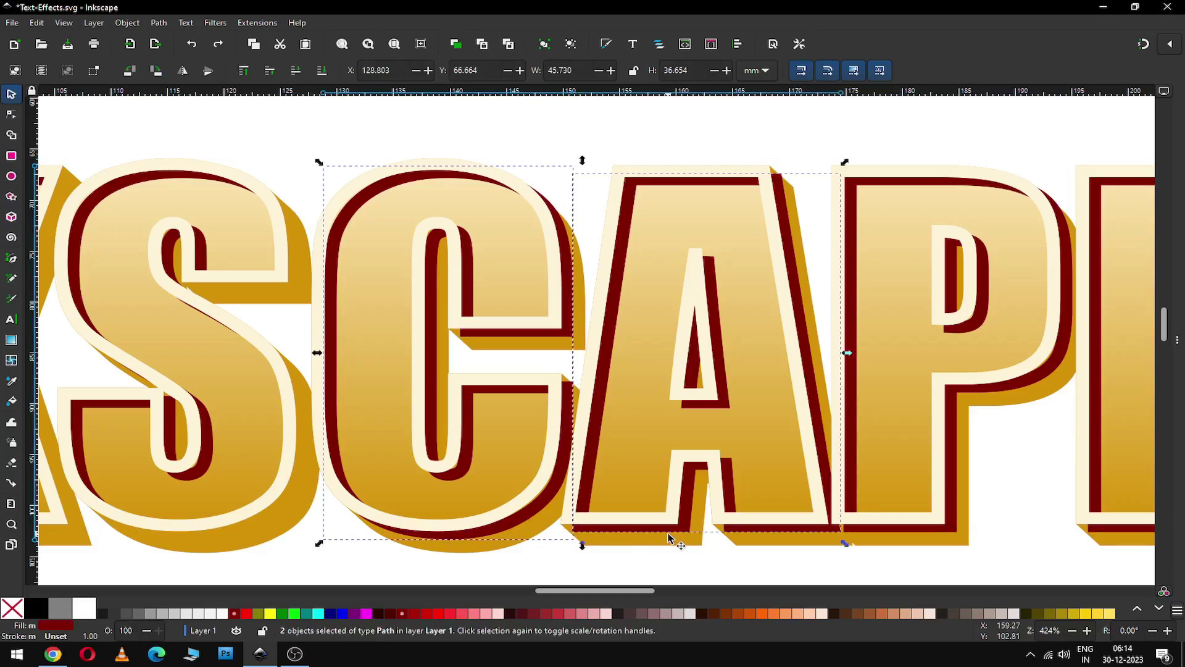
pyautogui.keyDown('shift'); pyautogui.click(910, 539); pyautogui.keyUp('shift')
pyautogui.moveTo(640, 590); pyautogui.dragTo(678, 589)
pyautogui.keyDown('shift'); pyautogui.click(773, 532); pyautogui.keyUp('shift')
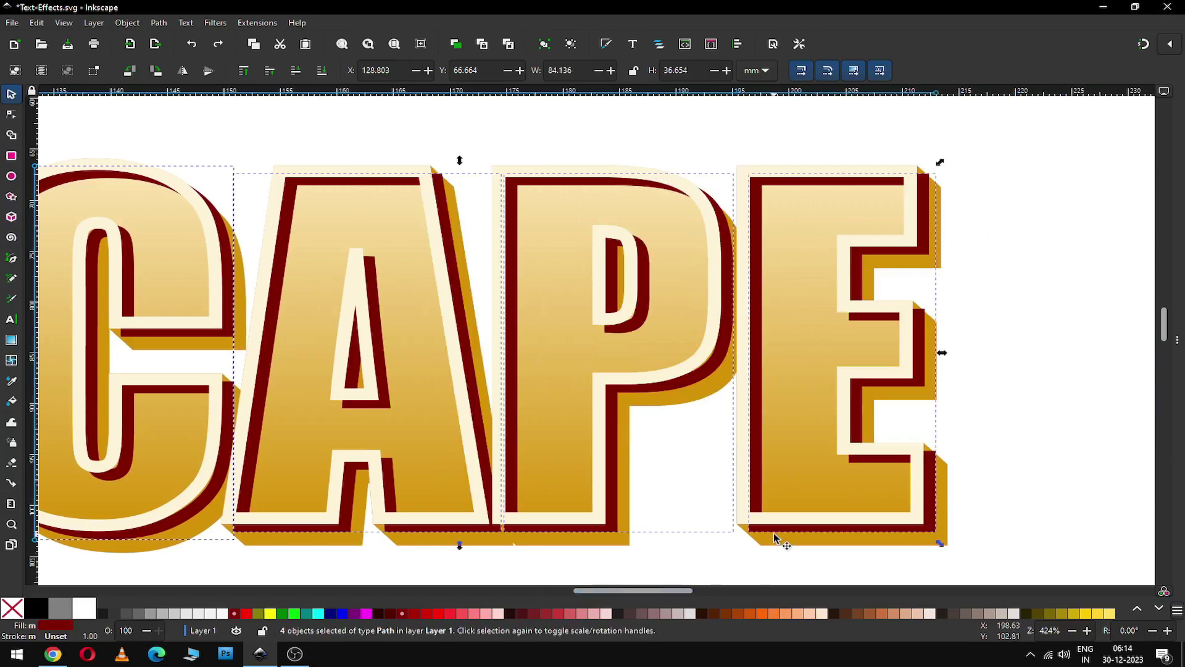
# - Union the selected dark red shadows of C, A, P and E into a single path
pyautogui.moveTo(661, 593); pyautogui.dragTo(636, 589)
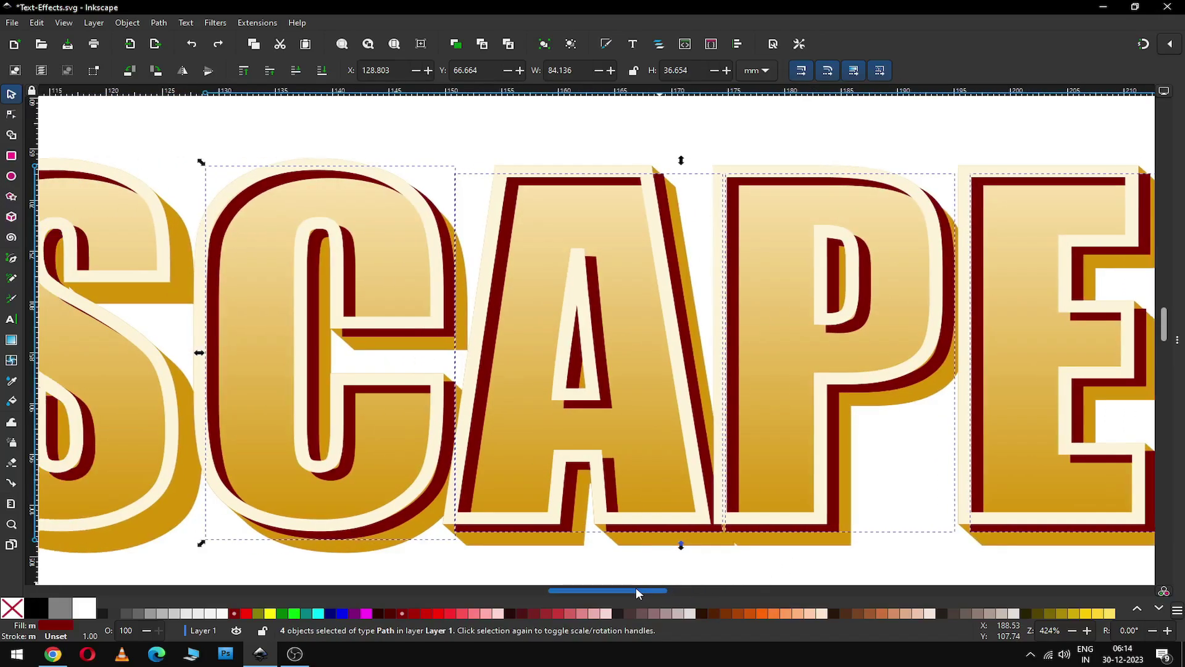
pyautogui.click(155, 23)
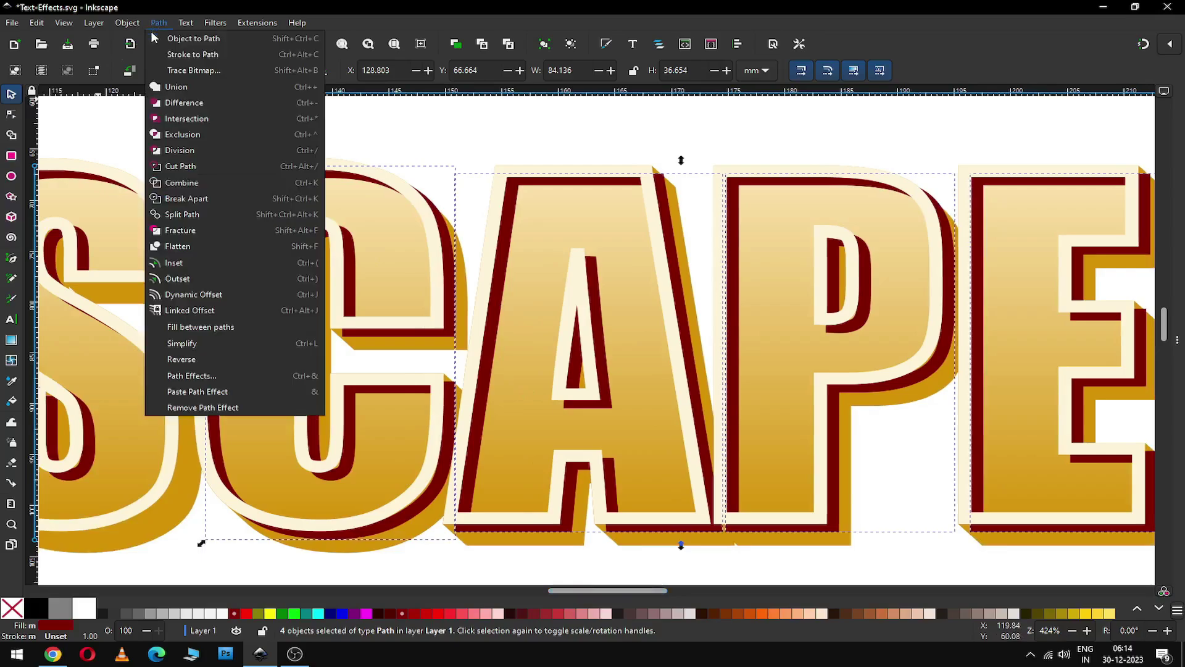
pyautogui.click(162, 87)
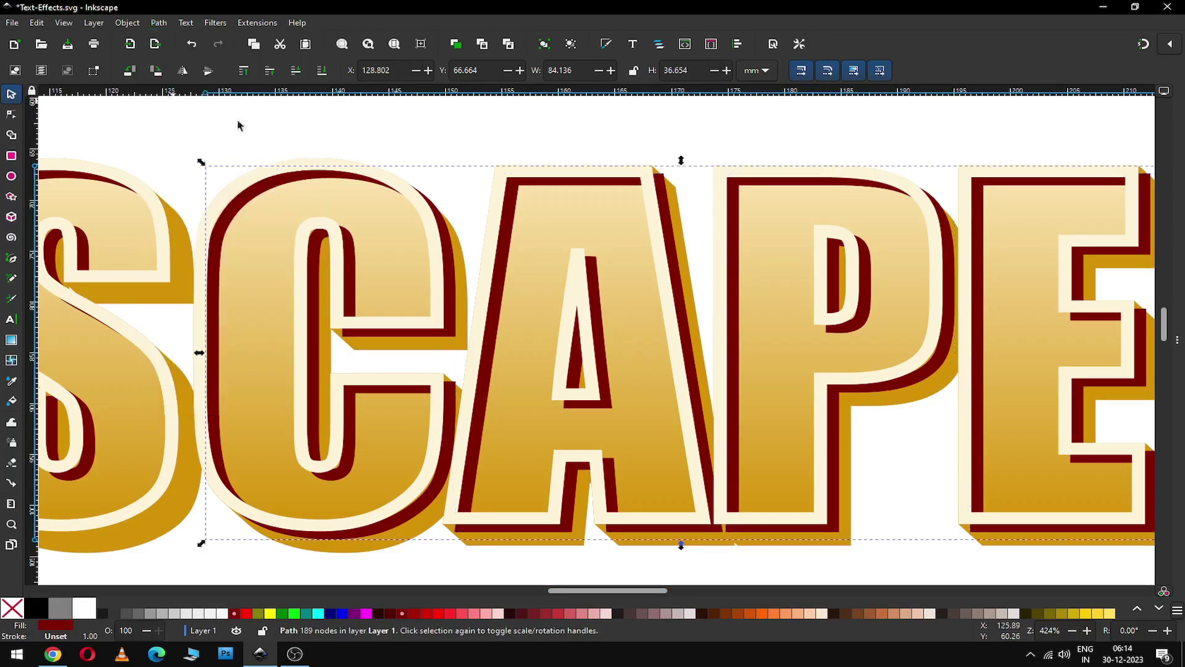
pyautogui.click(378, 125)
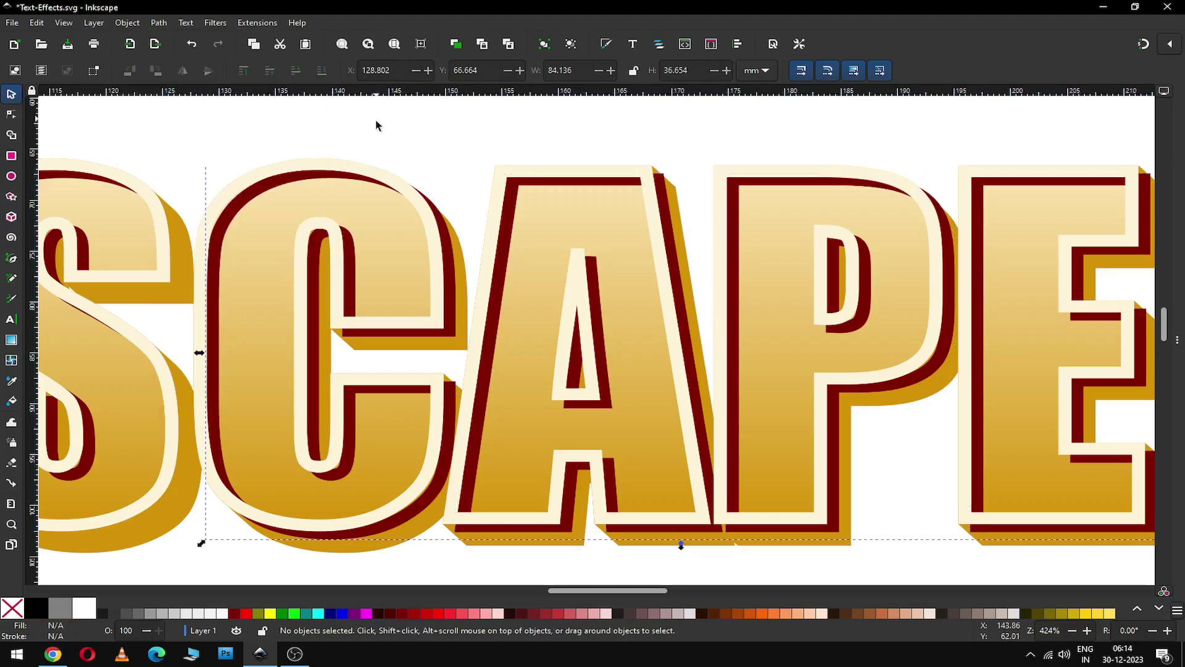
pyautogui.click(320, 161)
pyautogui.hotkey('ctrl', 'z')
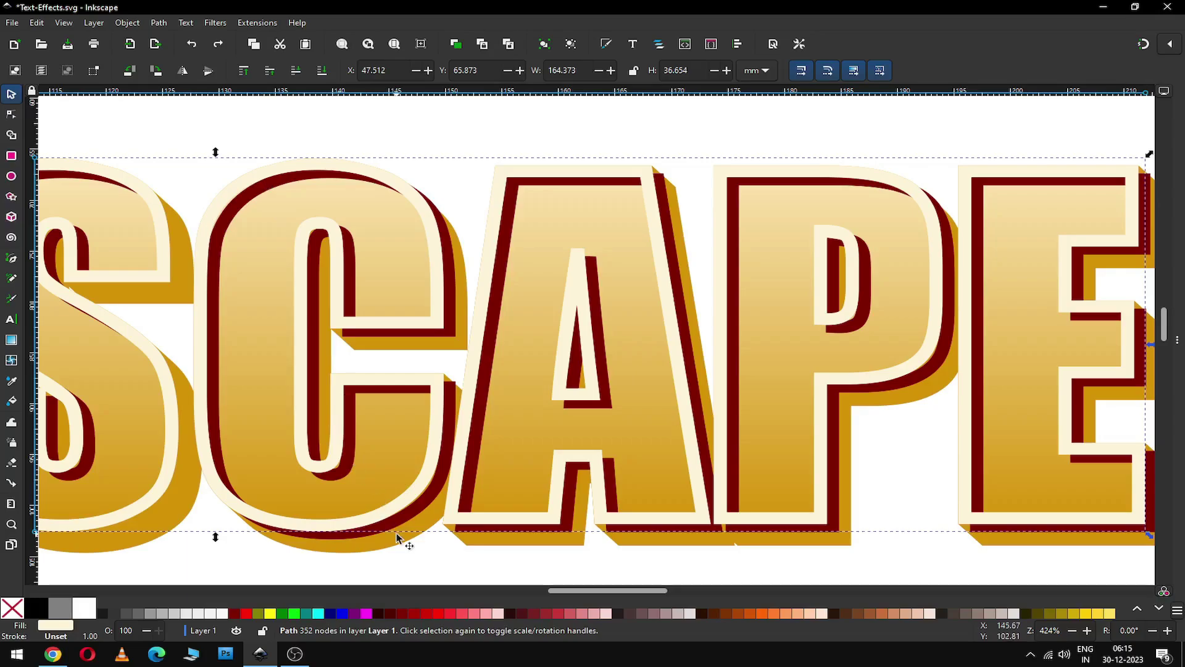
# - Duplicate the combined dark red shadow of C, A, P and E and fill the copy with green
pyautogui.click(376, 541)
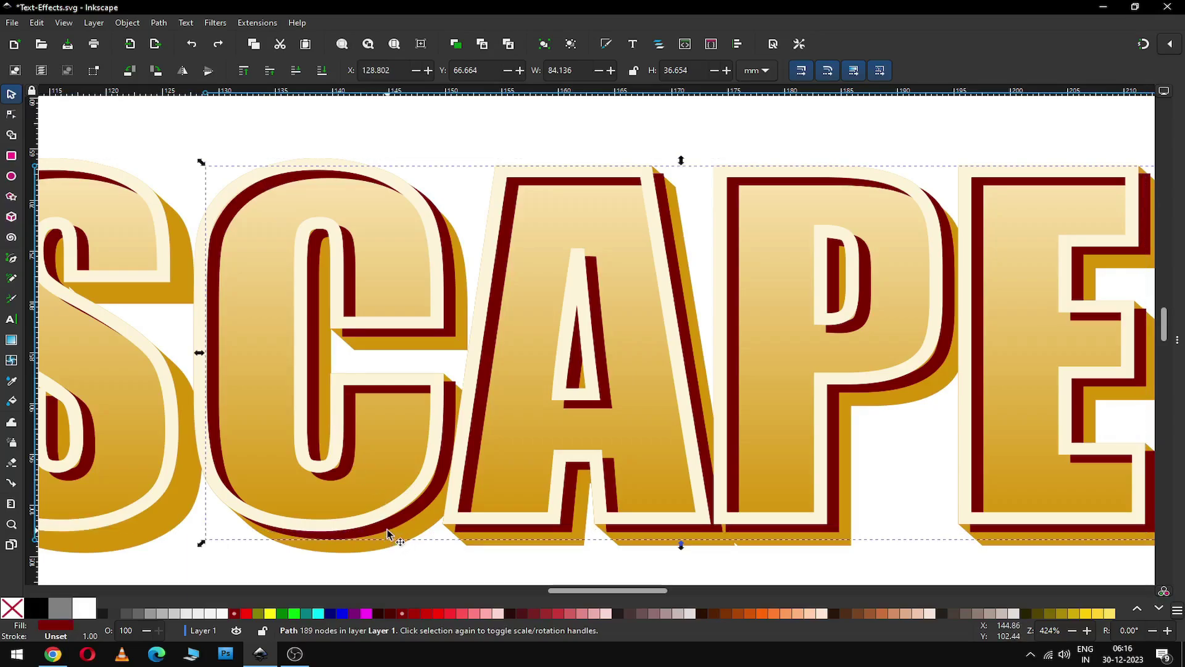
pyautogui.rightClick(387, 532)
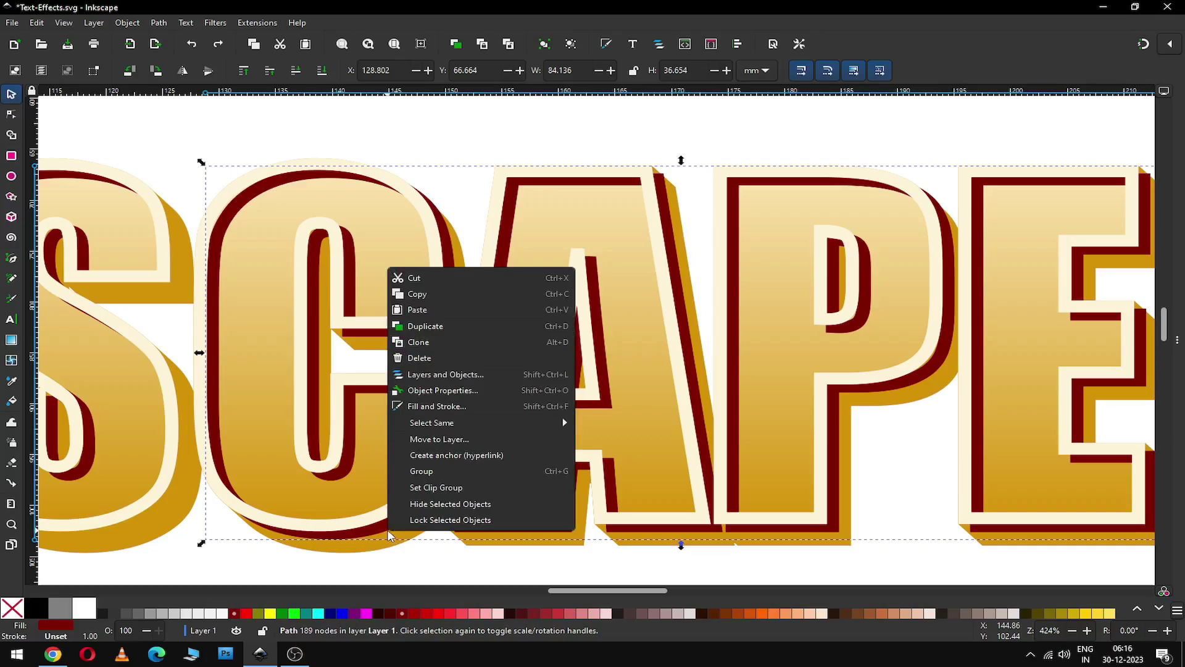
pyautogui.click(444, 327)
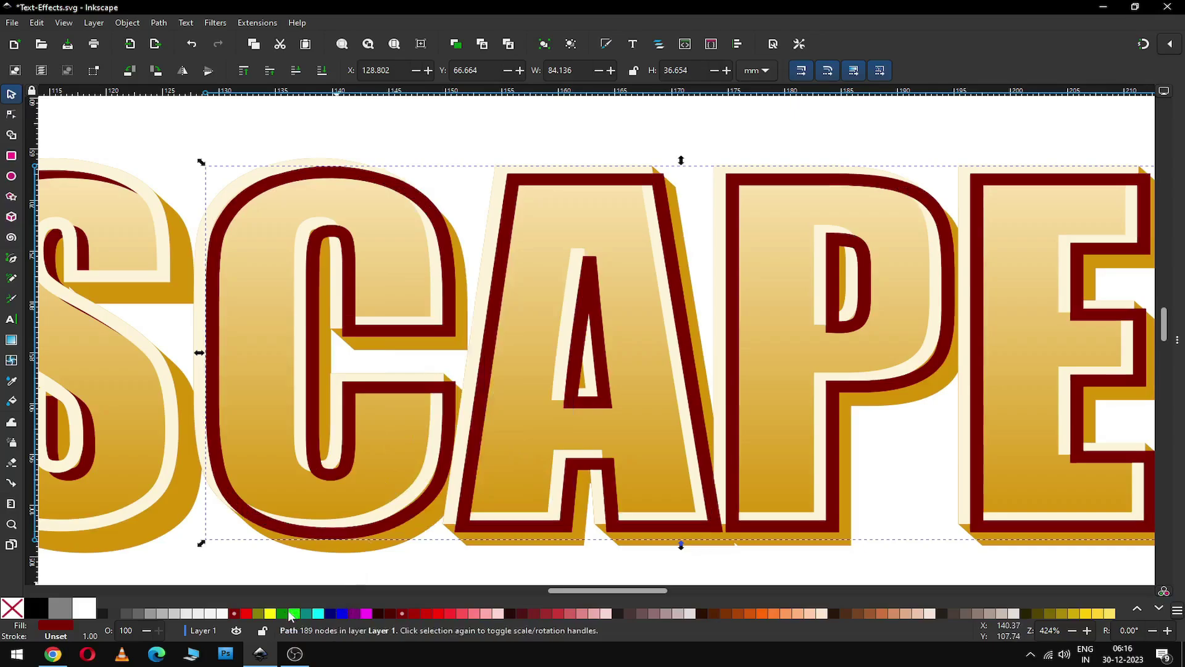
pyautogui.click(293, 613)
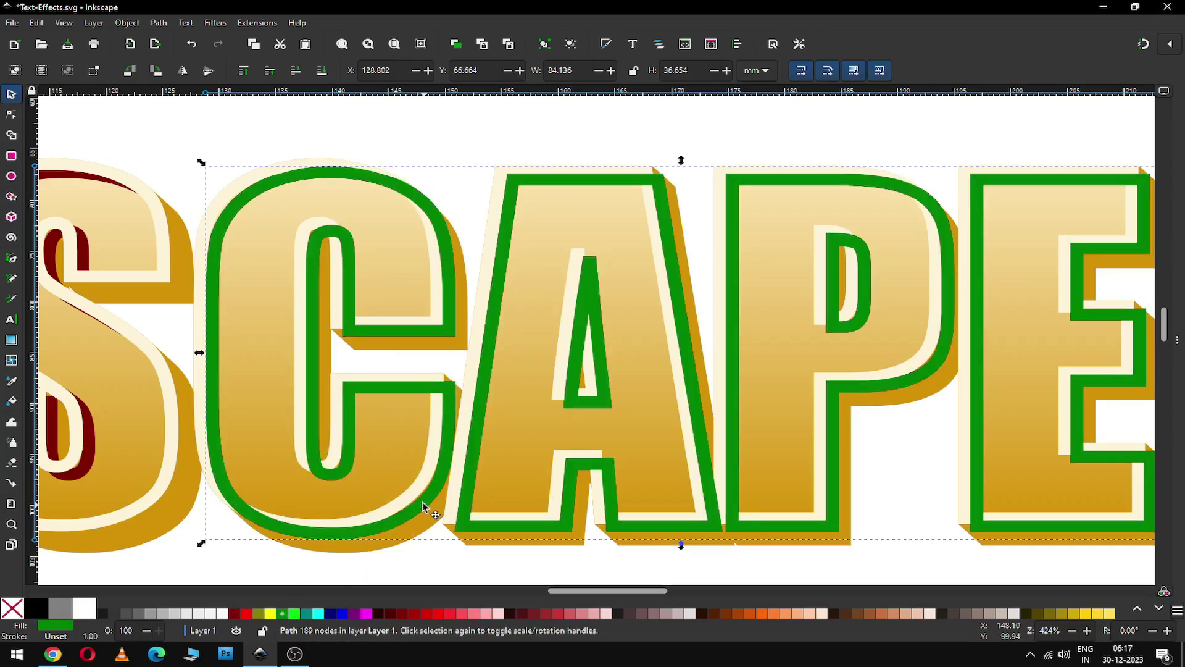
# - Move the green copy about 0.7 mm left and 0.6 mm up, and subtract it from the dark red shadow with Difference
pyautogui.moveTo(422, 506); pyautogui.dragTo(415, 500)
pyautogui.keyDown('shift'); pyautogui.click(419, 522); pyautogui.keyUp('shift')
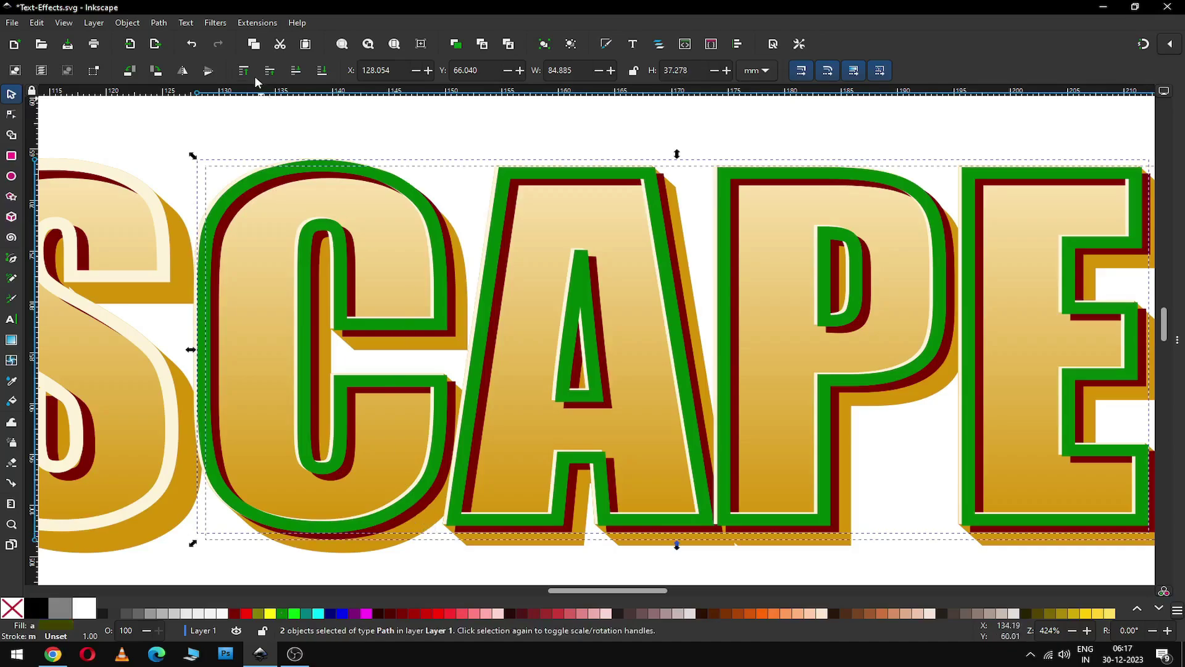
pyautogui.click(159, 23)
pyautogui.click(194, 103)
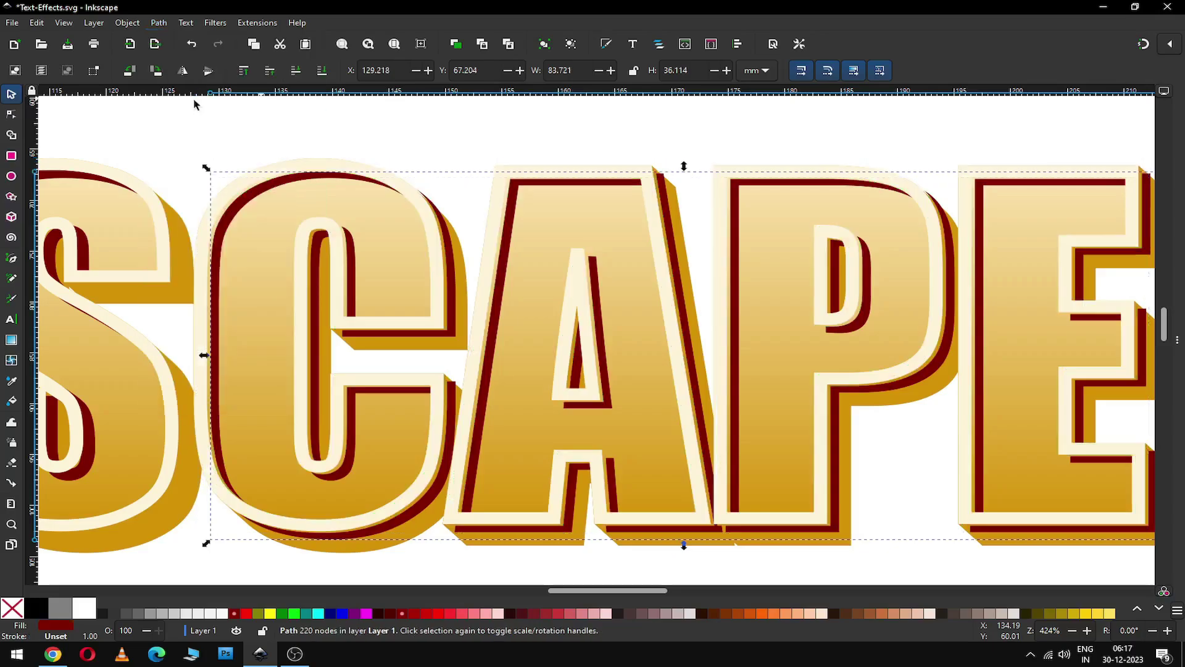
pyautogui.click(360, 145)
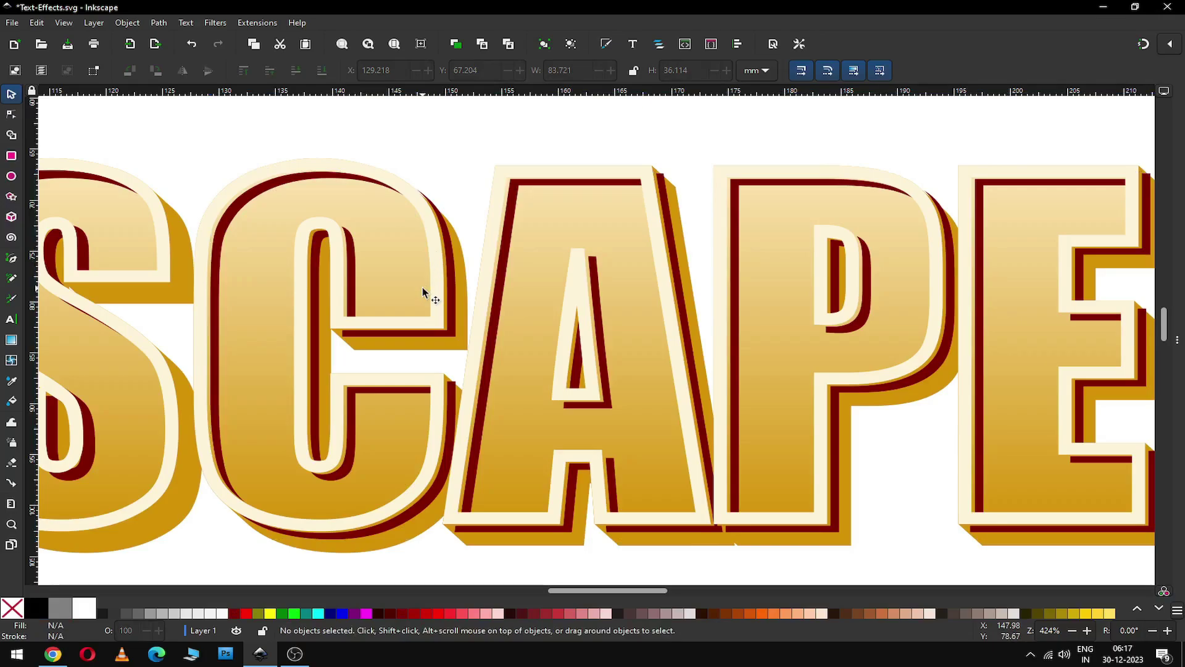
# - Move the trimmed dark red shadow about 0.25 mm left and 0.25 mm up, and break it apart into separate paths
pyautogui.click(449, 338)
pyautogui.moveTo(448, 338); pyautogui.dragTo(444, 334)
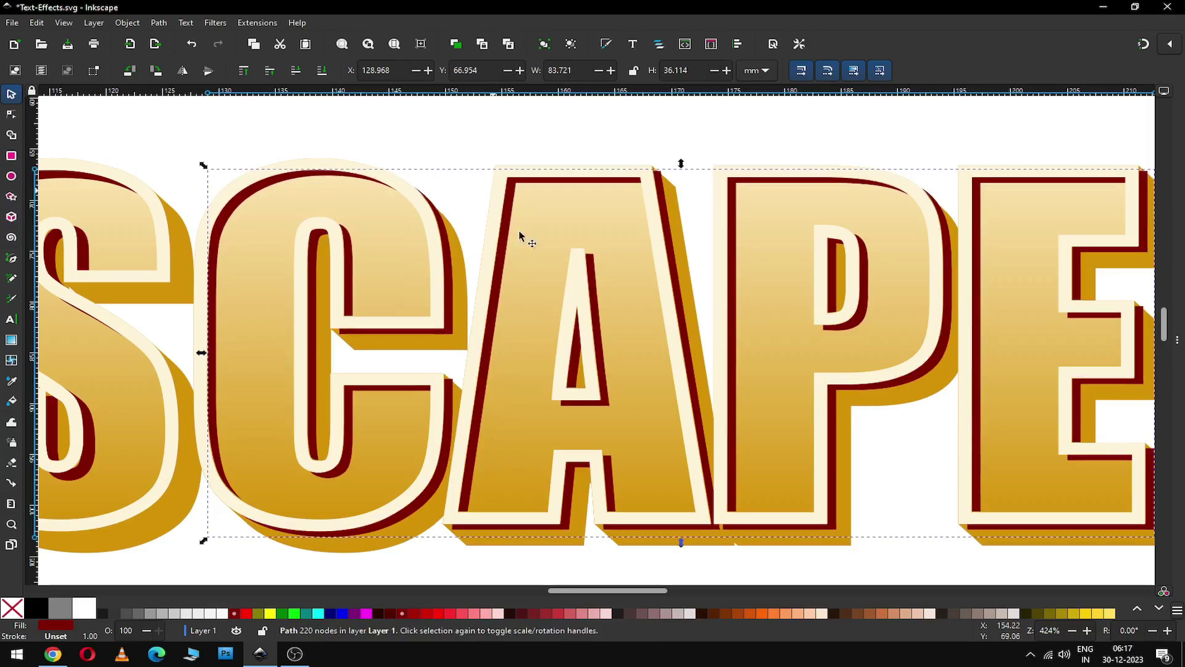
pyautogui.click(158, 23)
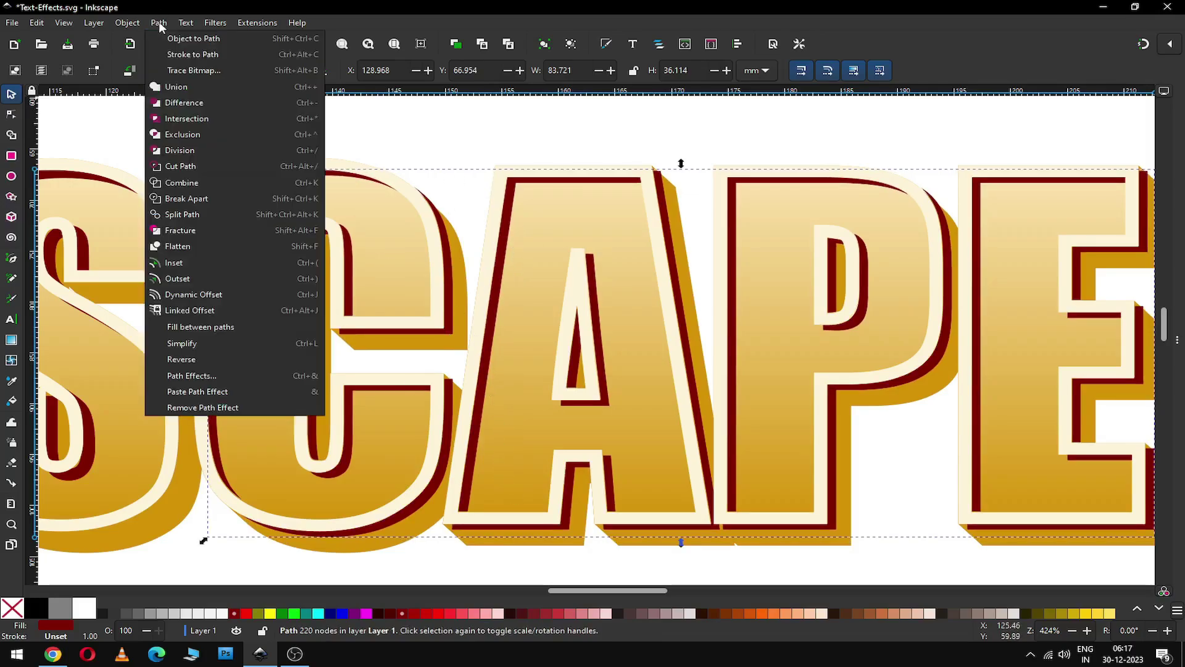
pyautogui.click(186, 199)
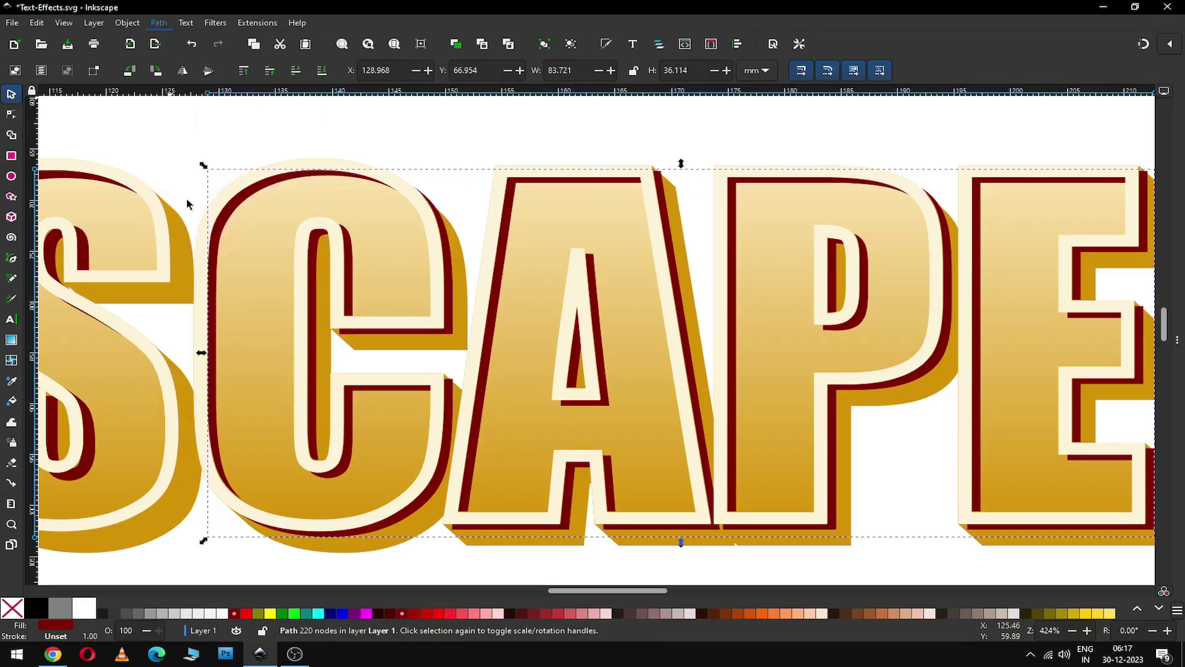
pyautogui.click(396, 136)
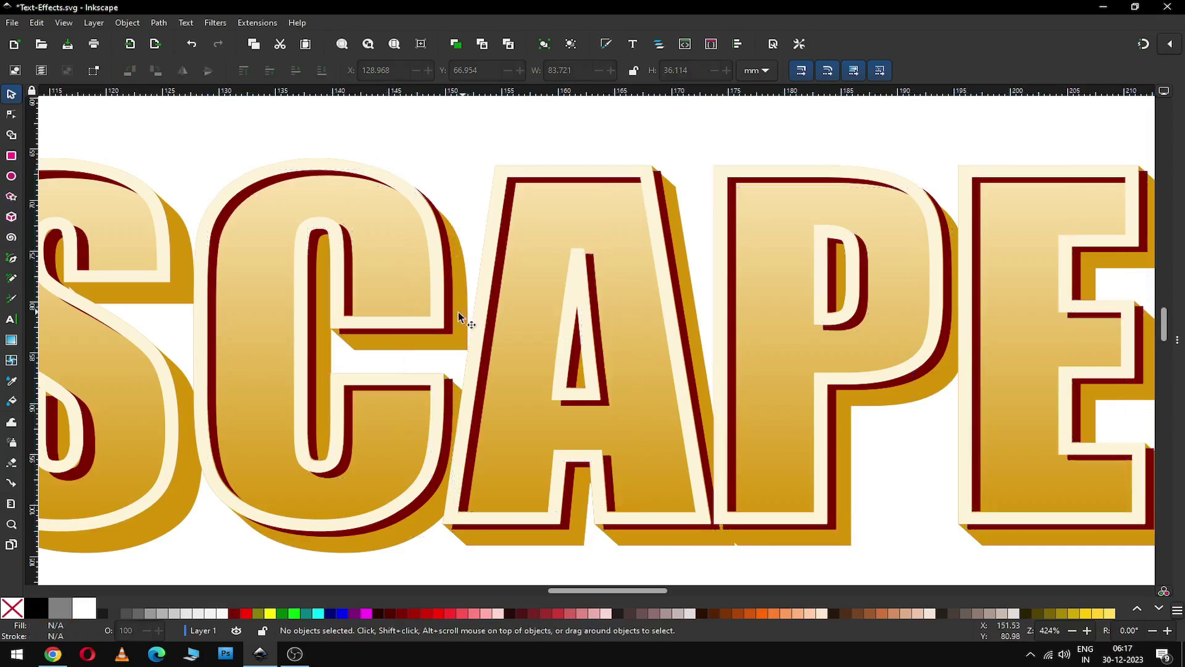
# - Delete the dark red shadow pieces along the outer edges of the C's two arms and inside its central opening
pyautogui.click(456, 319)
pyautogui.press('Delete')
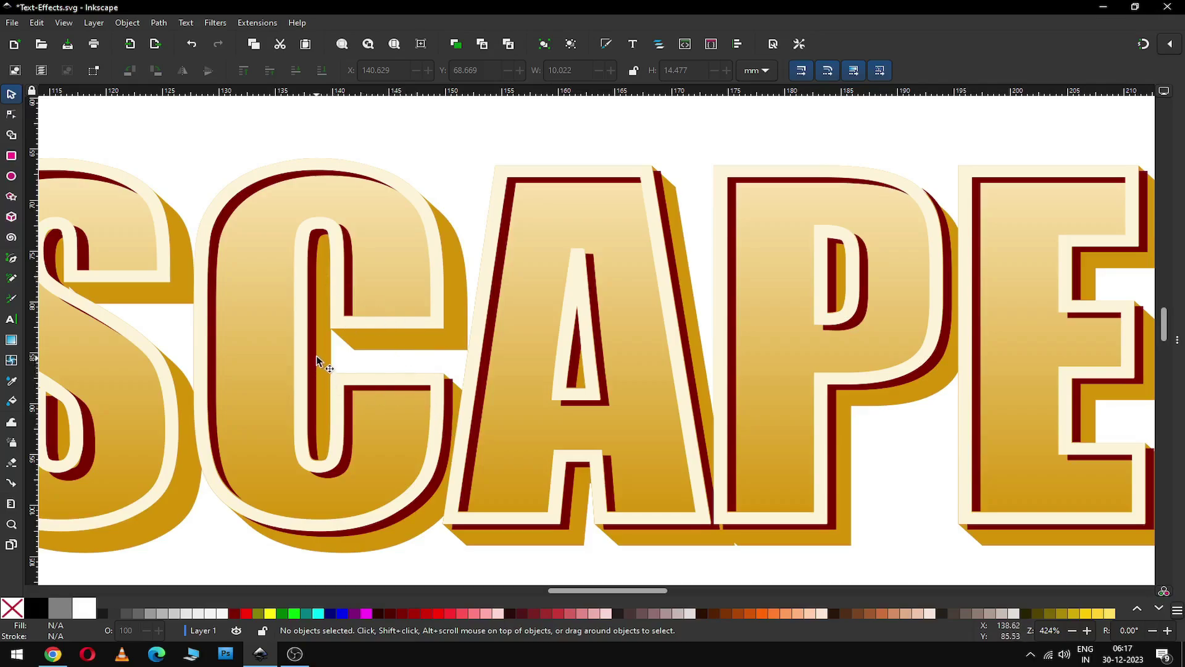
pyautogui.click(318, 356)
pyautogui.press('Delete')
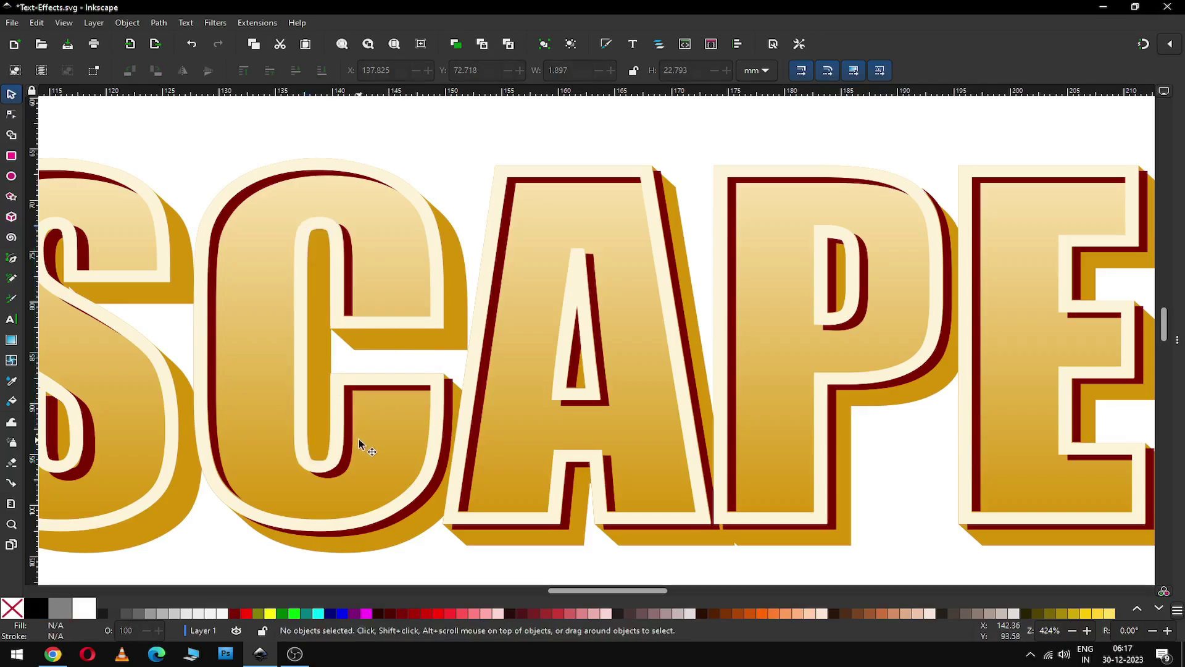
pyautogui.click(426, 514)
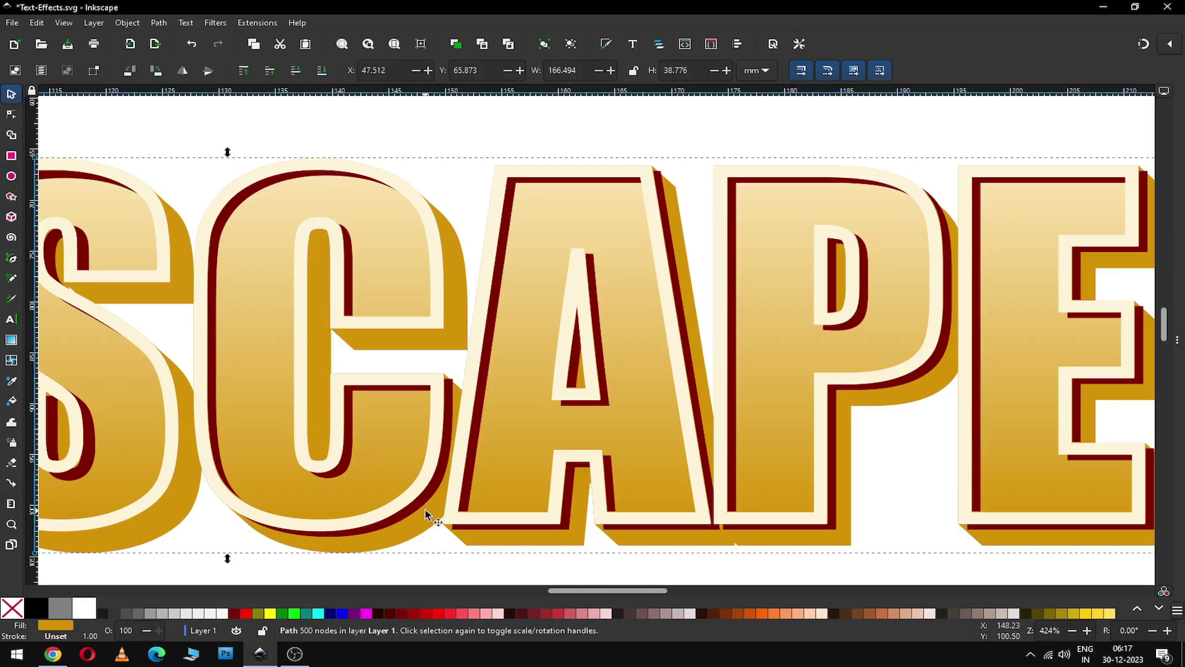
pyautogui.keyDown('alt'); pyautogui.click(425, 514); pyautogui.keyUp('alt')
pyautogui.press('Delete')
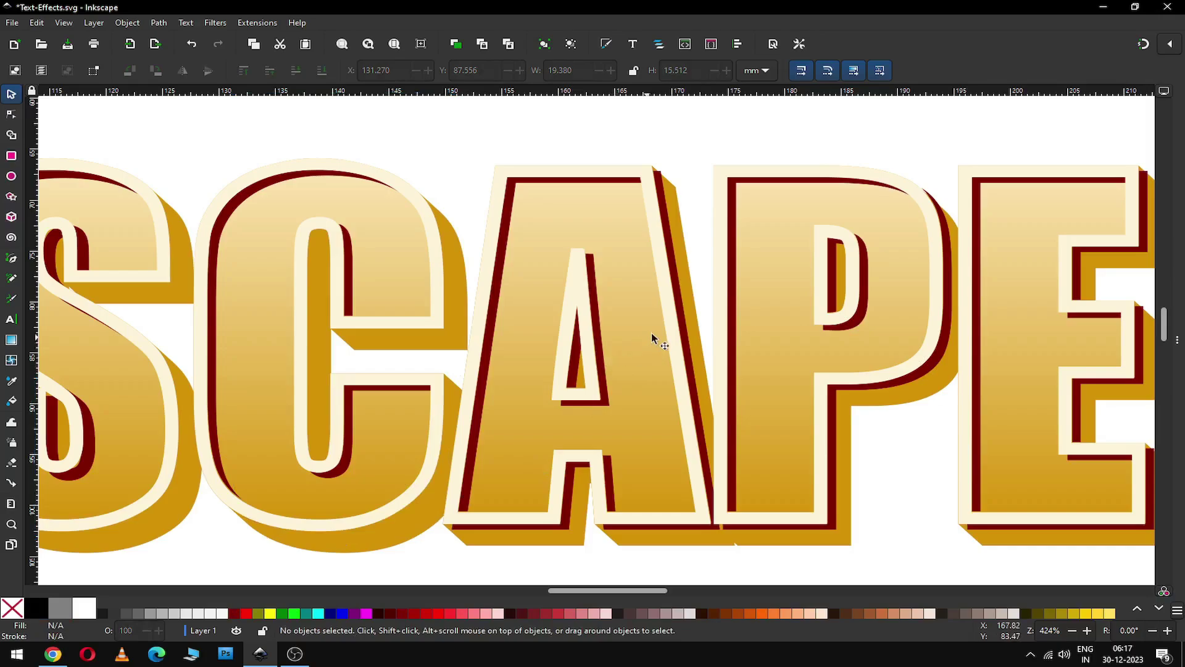
# - Delete the dark red shadow pieces outside the A's right side, in its counter and around its left foot, plus the P's outer piece
pyautogui.click(688, 308)
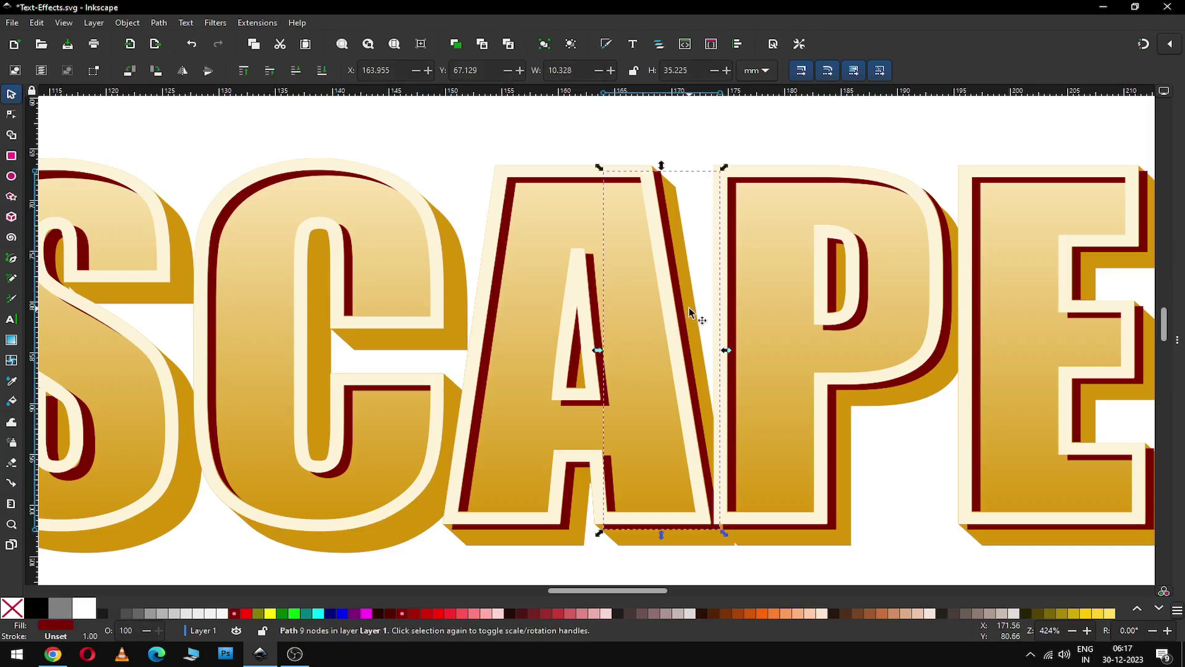
pyautogui.press('Delete')
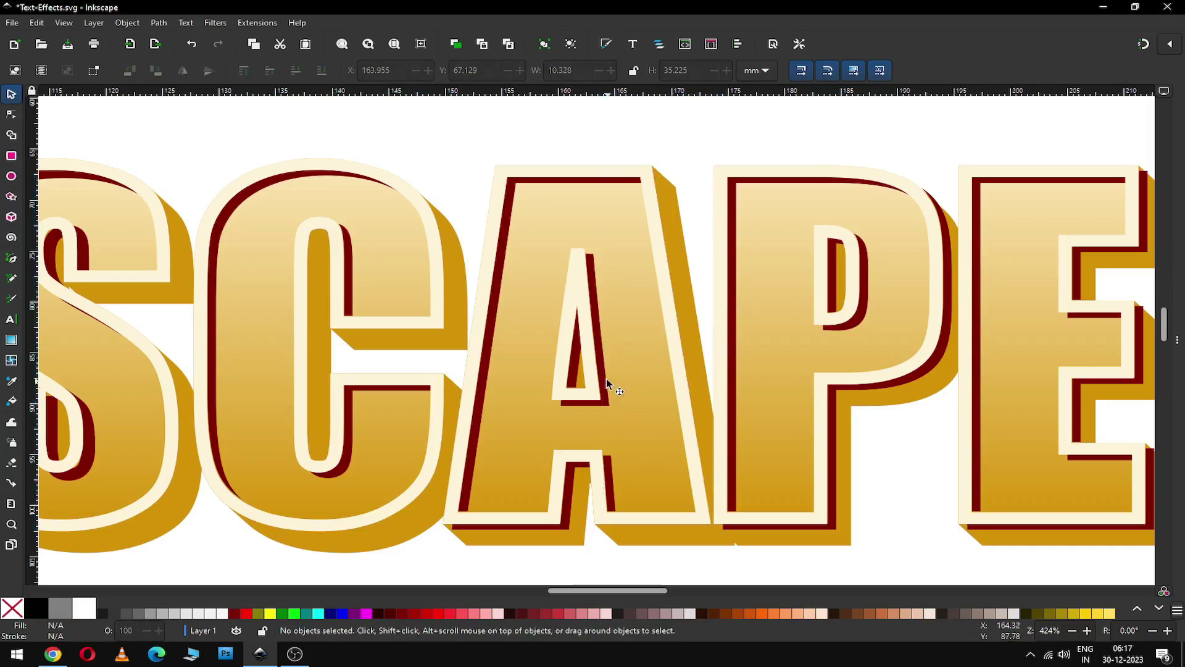
pyautogui.click(578, 372)
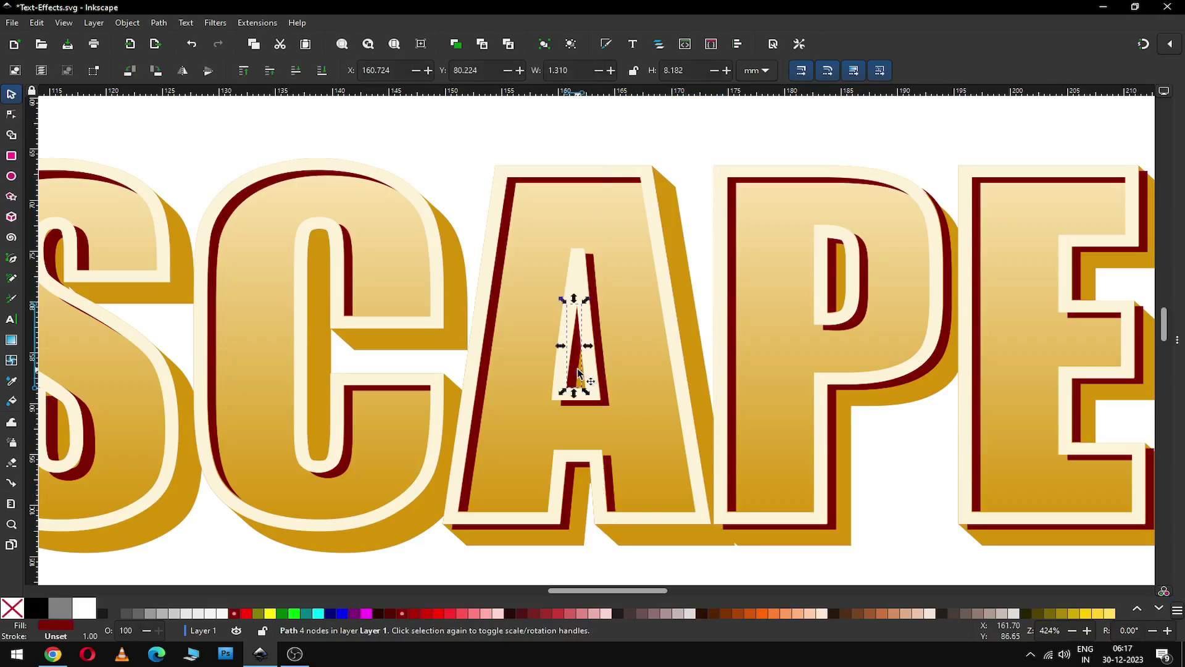
pyautogui.press('Delete')
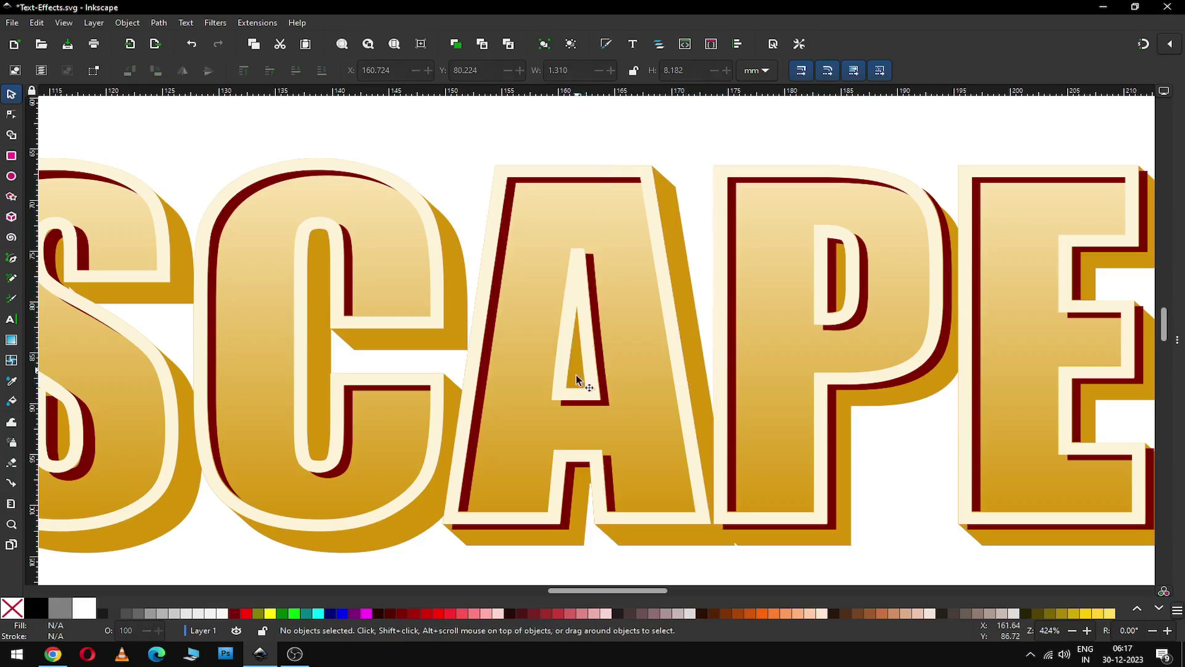
pyautogui.click(575, 492)
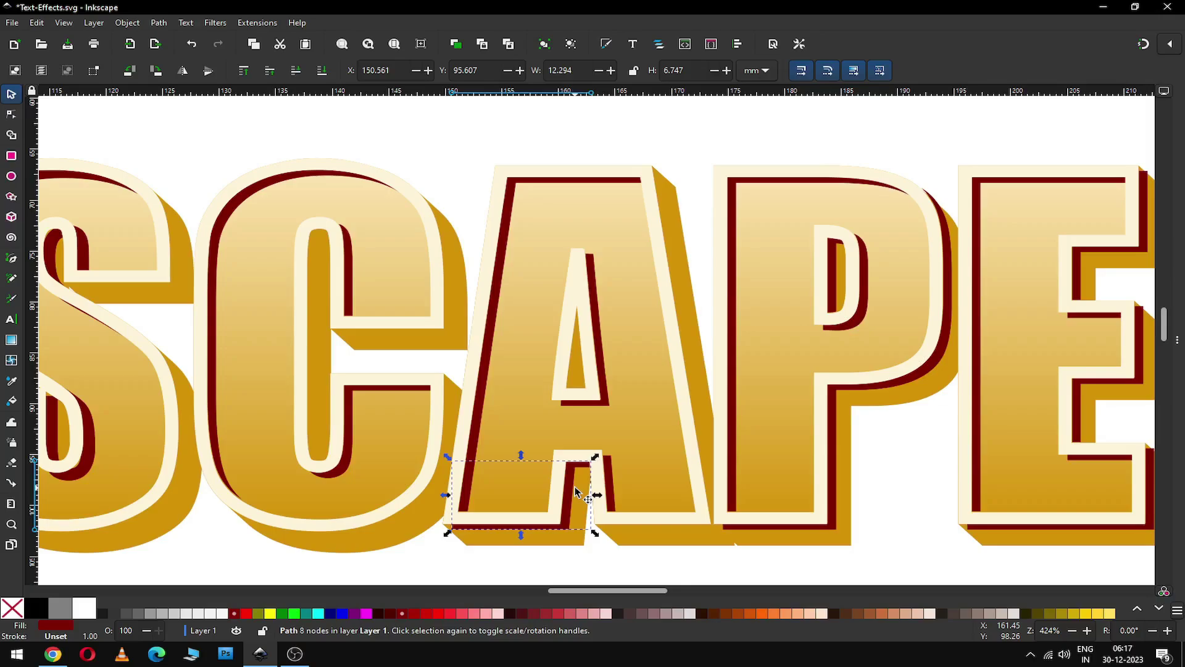
pyautogui.press('Delete')
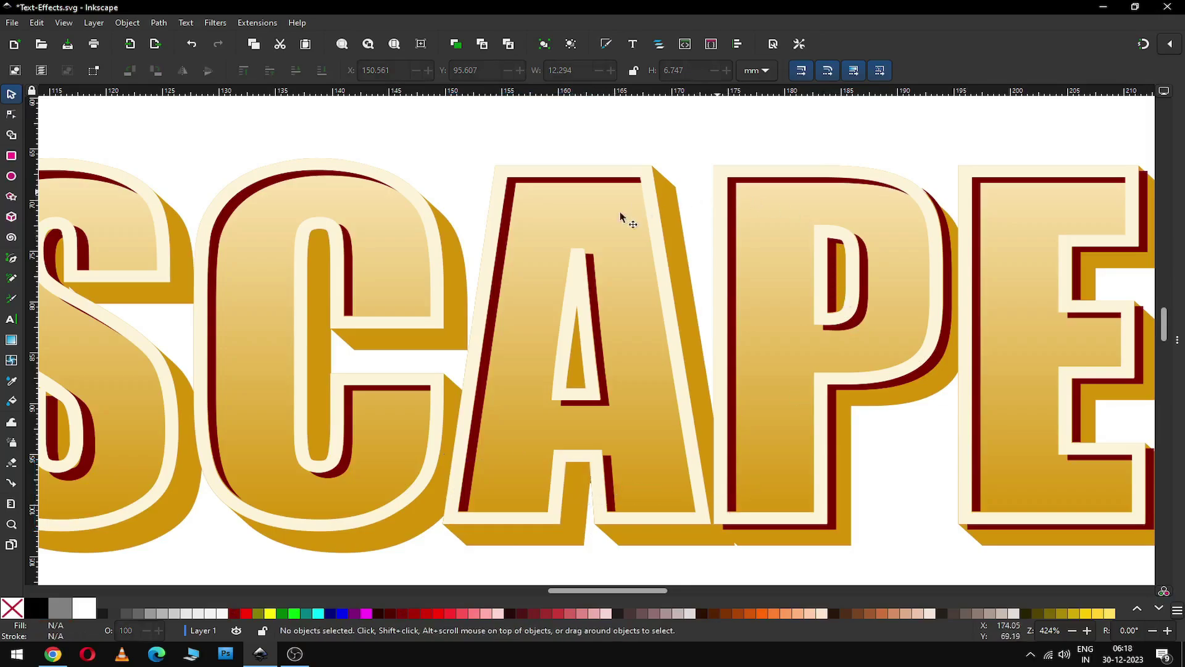
pyautogui.click(954, 244)
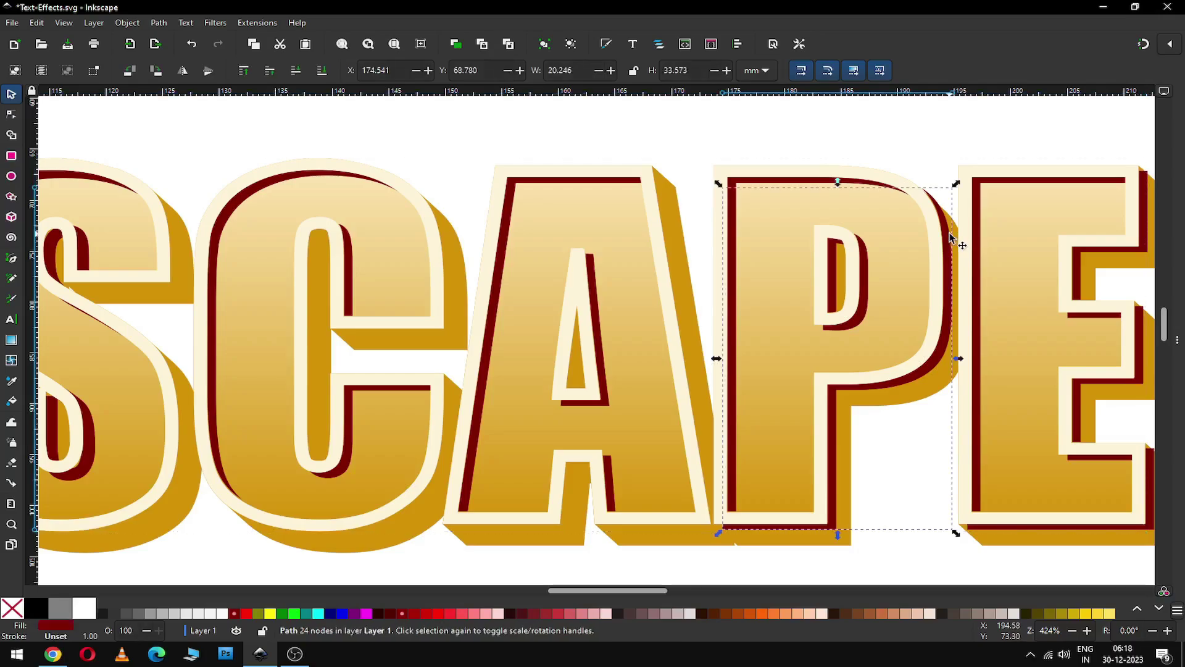
pyautogui.press('Delete')
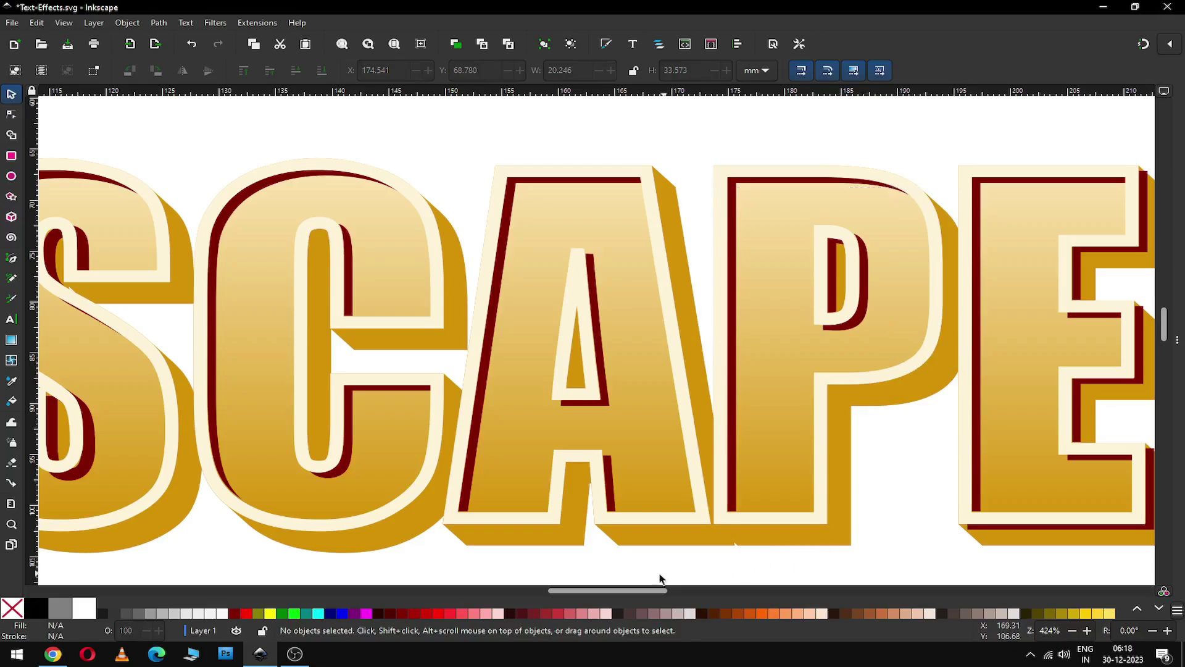
# - Delete the dark red shadow pieces outside the upper, middle and lower arms of the E
pyautogui.moveTo(647, 589); pyautogui.dragTo(693, 589)
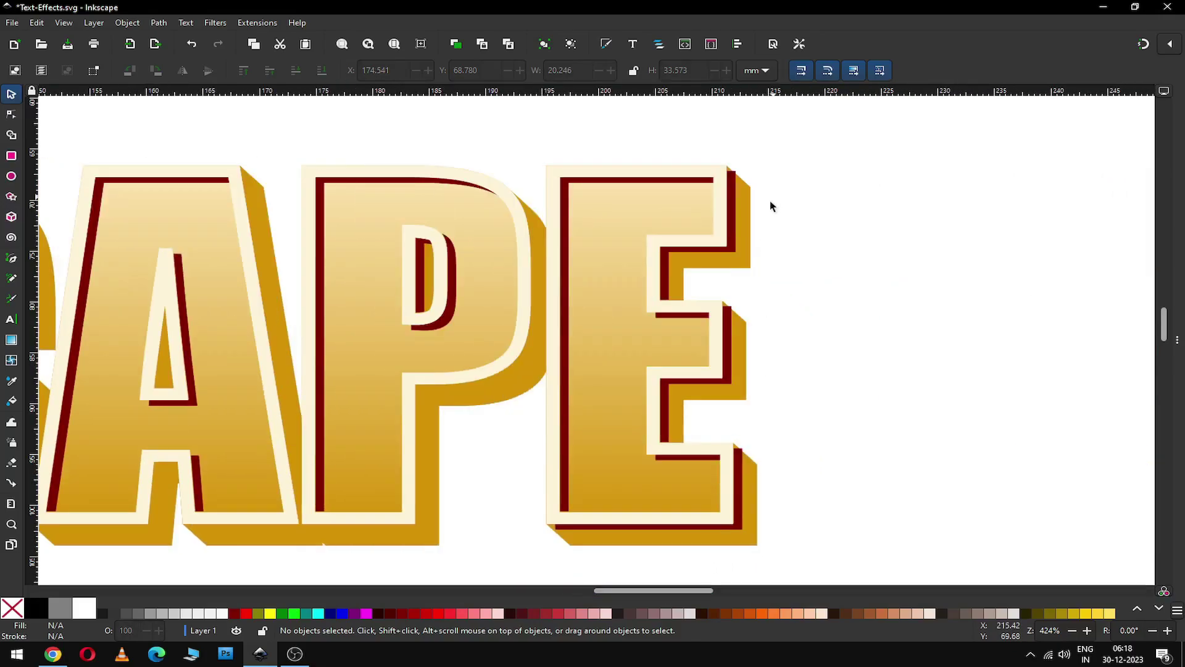
pyautogui.click(740, 214)
pyautogui.press('Delete')
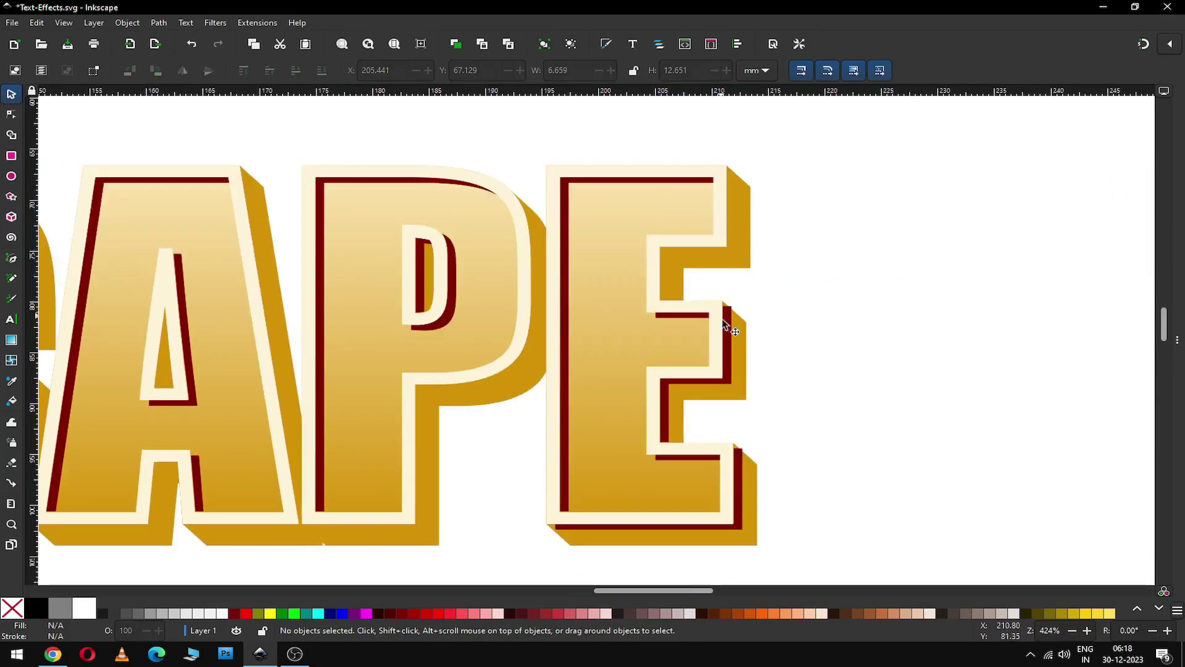
pyautogui.click(739, 349)
pyautogui.keyDown('alt'); pyautogui.click(740, 348); pyautogui.keyUp('alt')
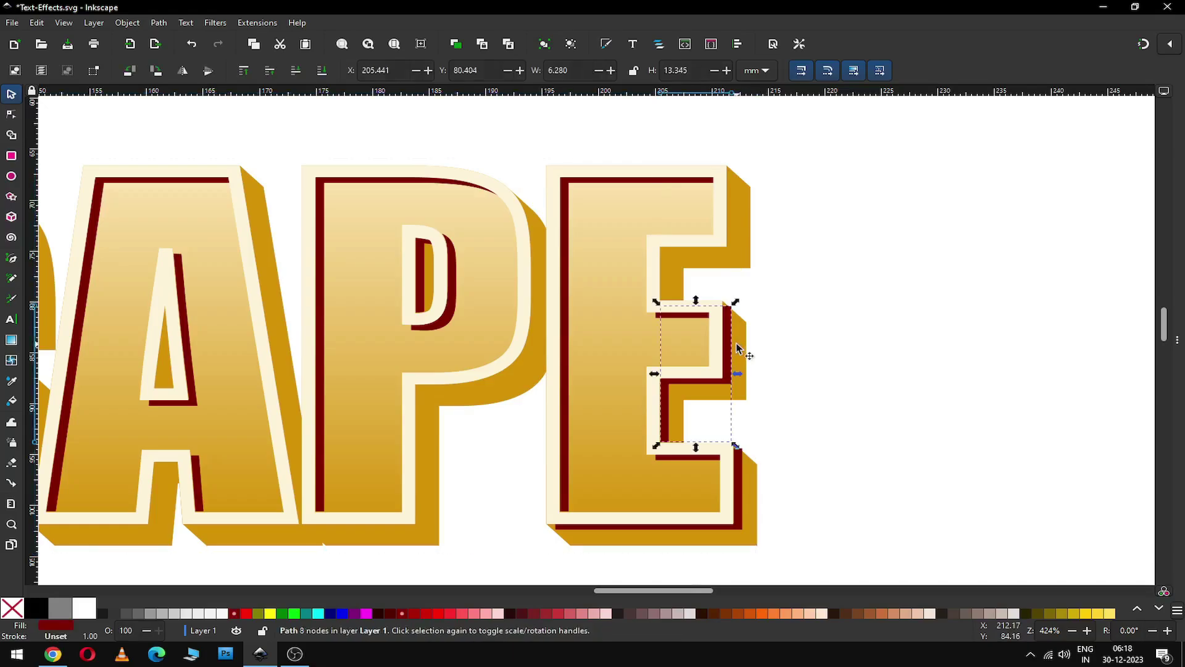
pyautogui.press('Delete')
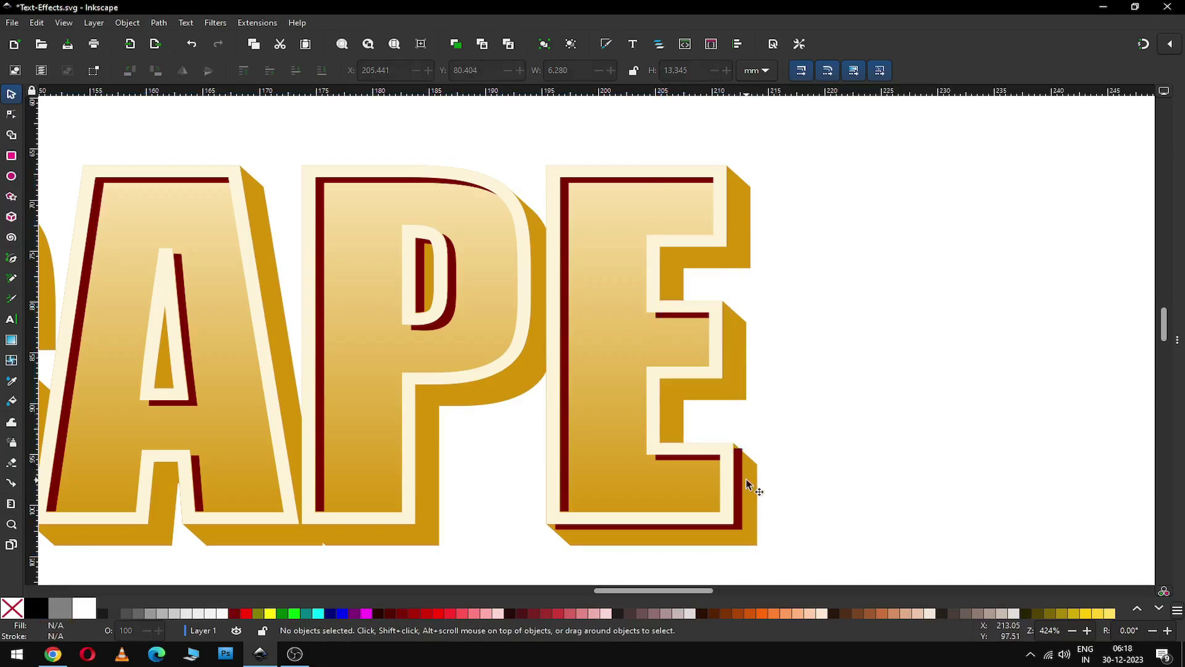
pyautogui.keyDown('alt'); pyautogui.click(747, 484); pyautogui.keyUp('alt')
pyautogui.press('Delete')
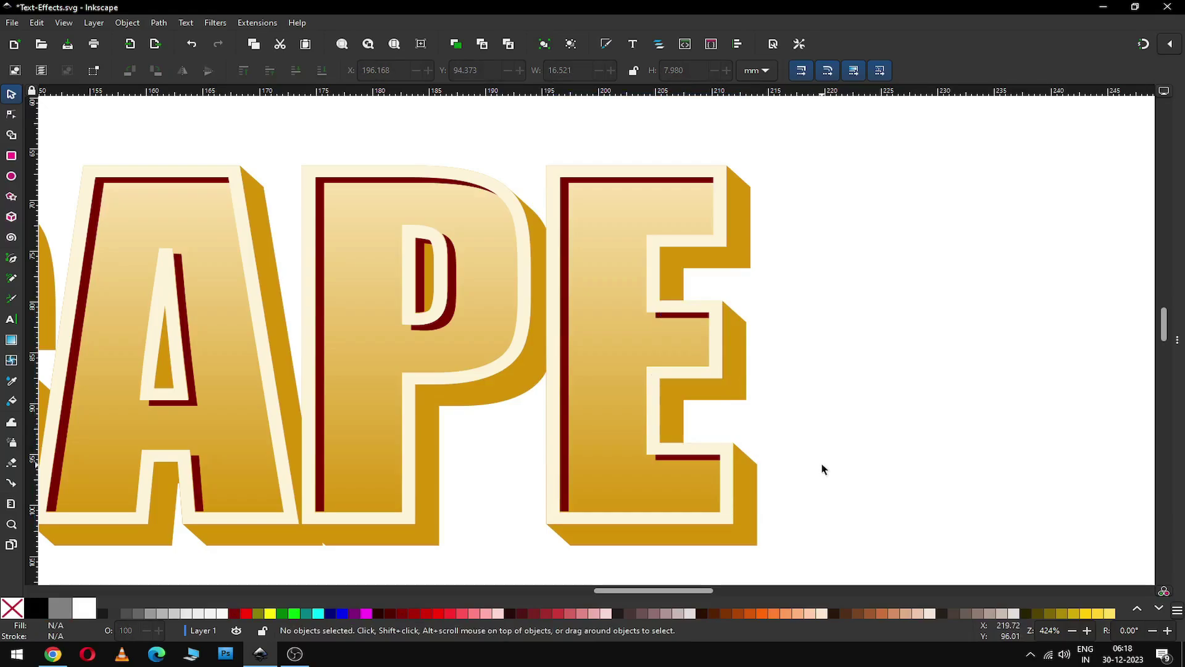
pyautogui.scroll(-3, 822, 469)
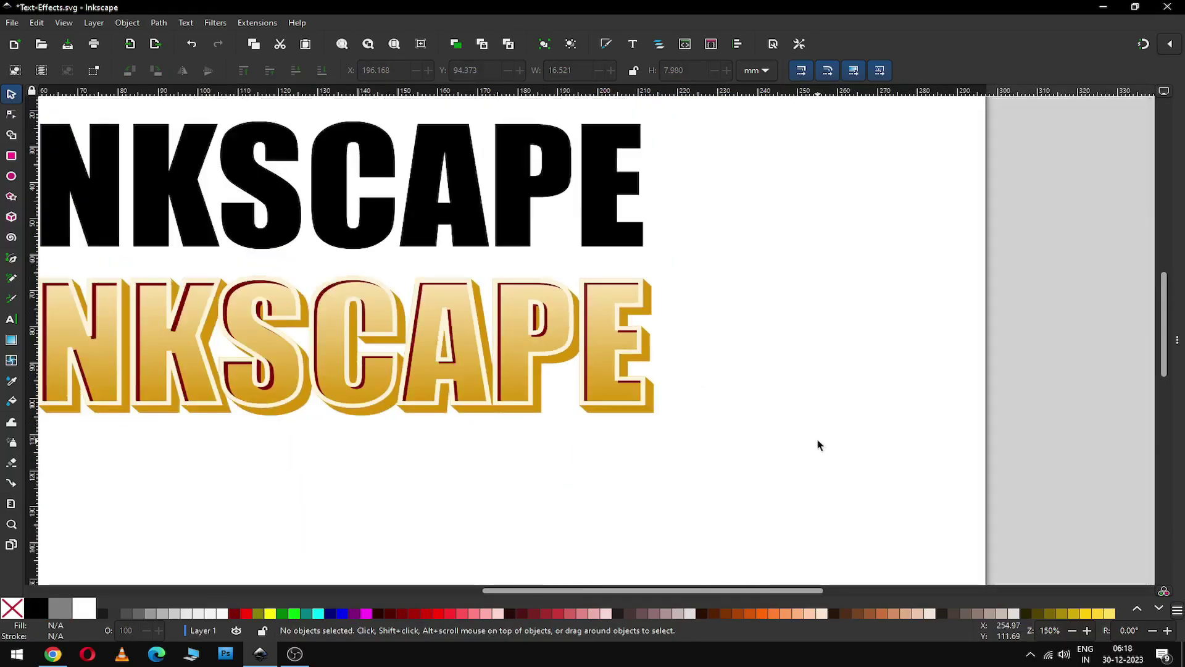
pyautogui.press('-')
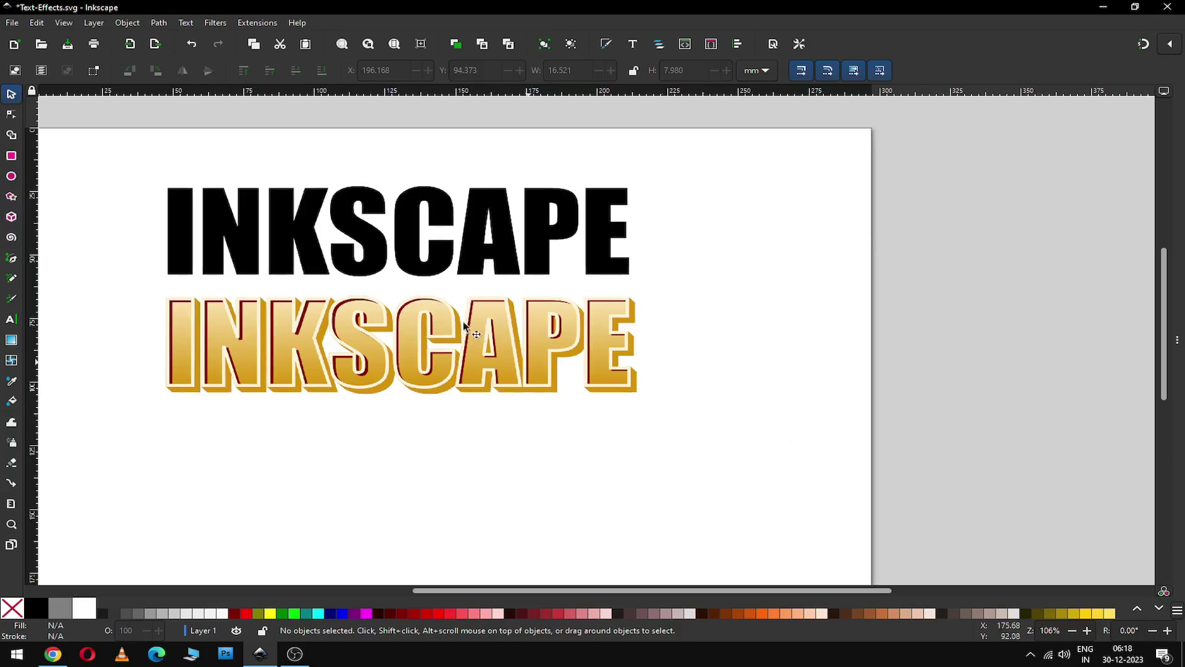
# - Save the document
pyautogui.press('z')
pyautogui.moveTo(135, 156); pyautogui.dragTo(669, 422)
pyautogui.hotkey('ctrl', 's')
# - Select all dark red inner shadow pieces by their shared fill colour and recolour them orange, d49200ff with the hue lowered to 29
pyautogui.click(11, 94)
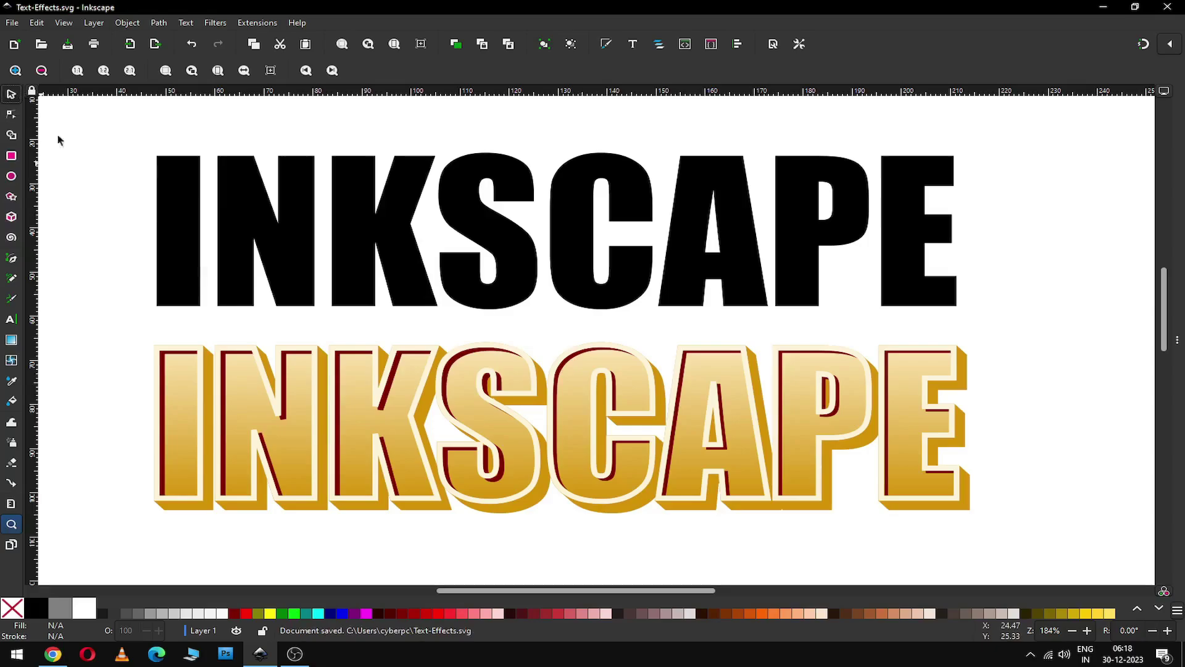
pyautogui.click(167, 364)
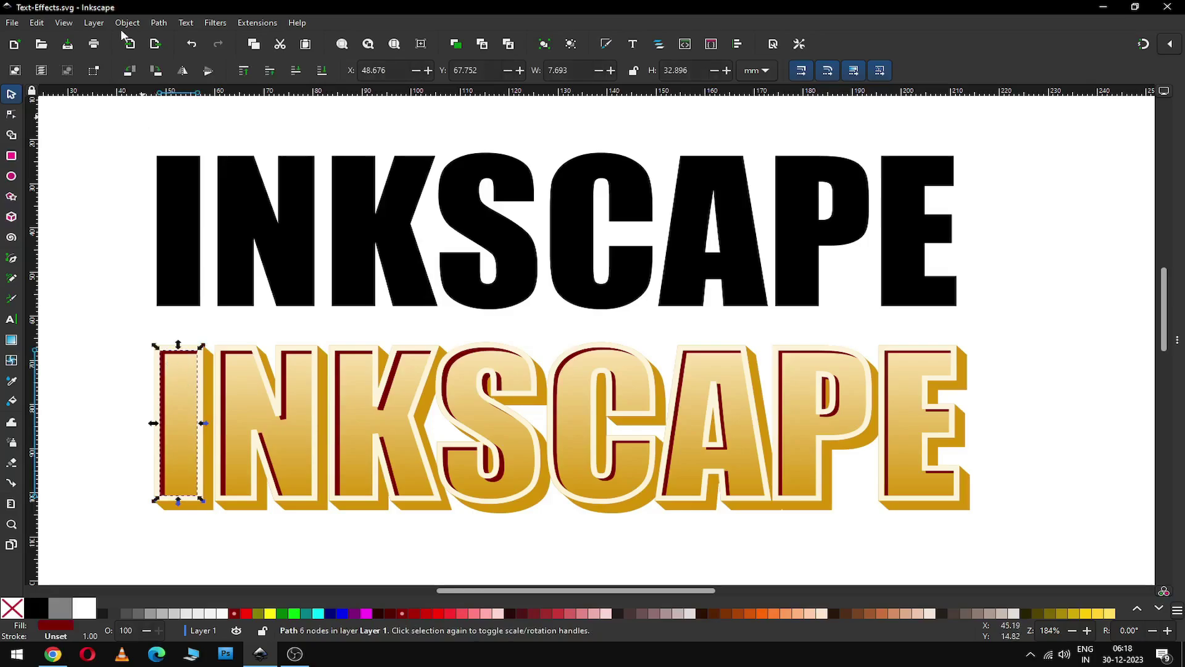
pyautogui.click(38, 24)
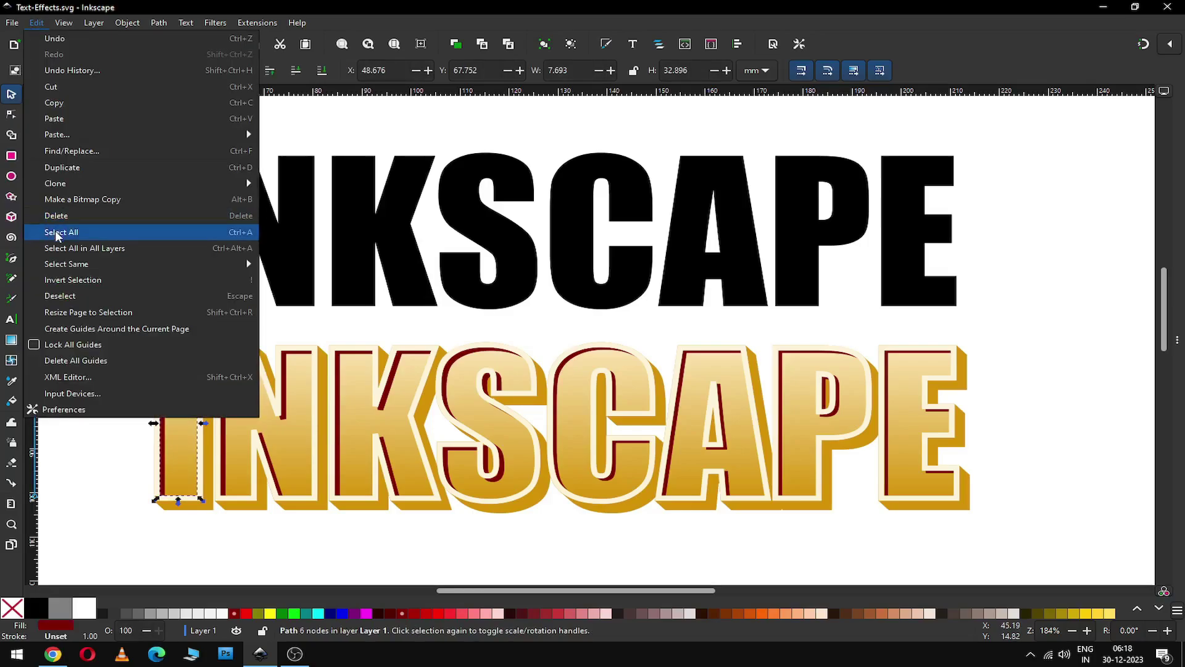
pyautogui.moveTo(67, 264)
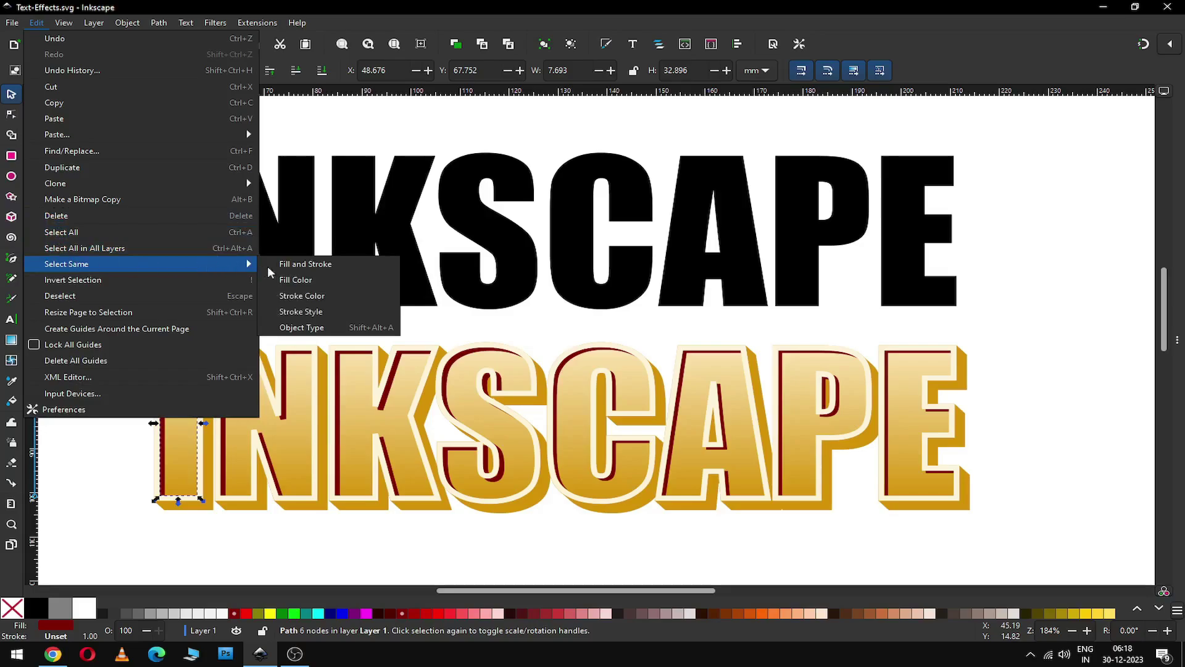
pyautogui.click(296, 280)
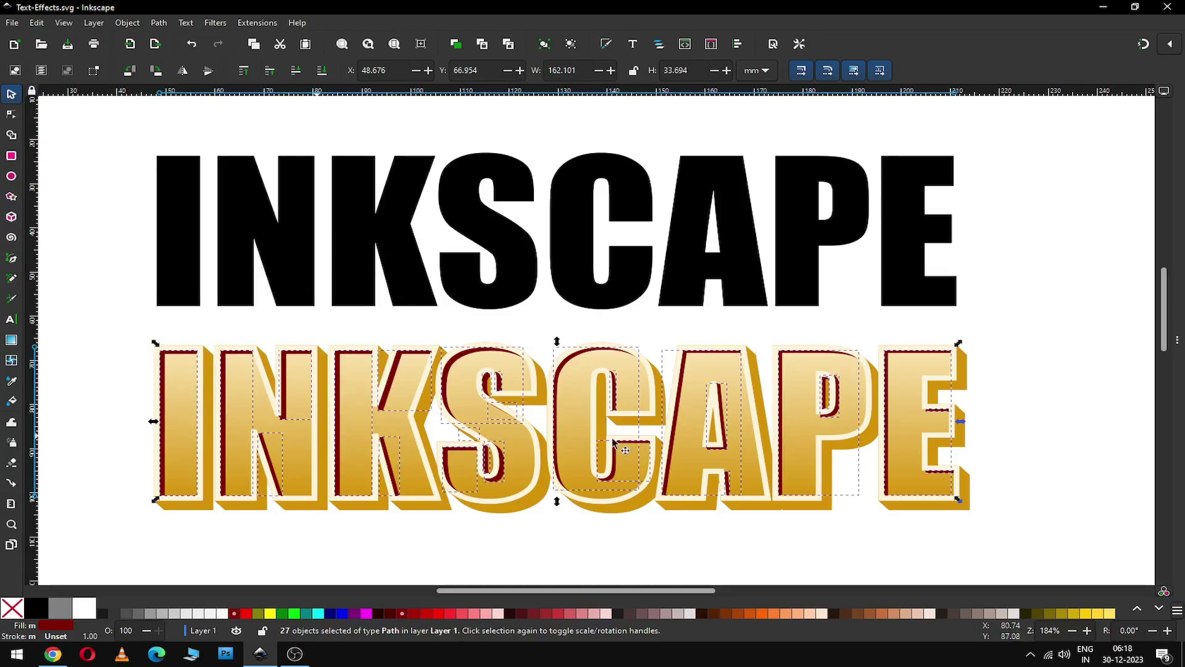
pyautogui.click(1177, 341)
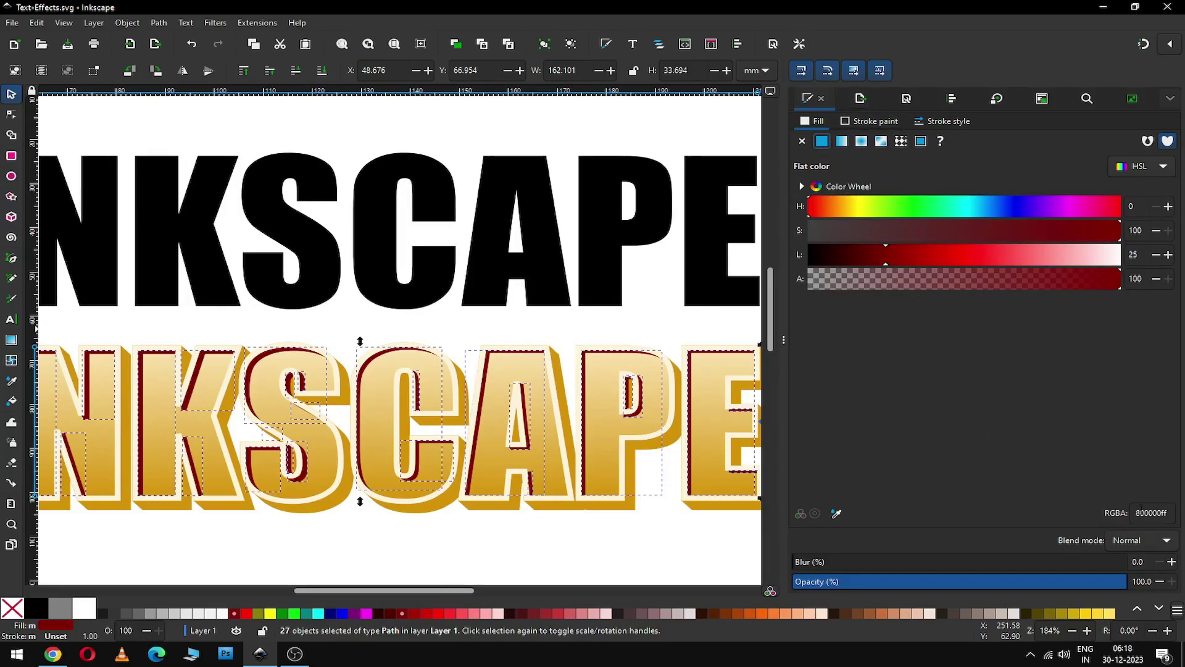
pyautogui.moveTo(1141, 508); pyautogui.dragTo(1174, 516)
pyautogui.write('d49200ff')
pyautogui.press('Return')
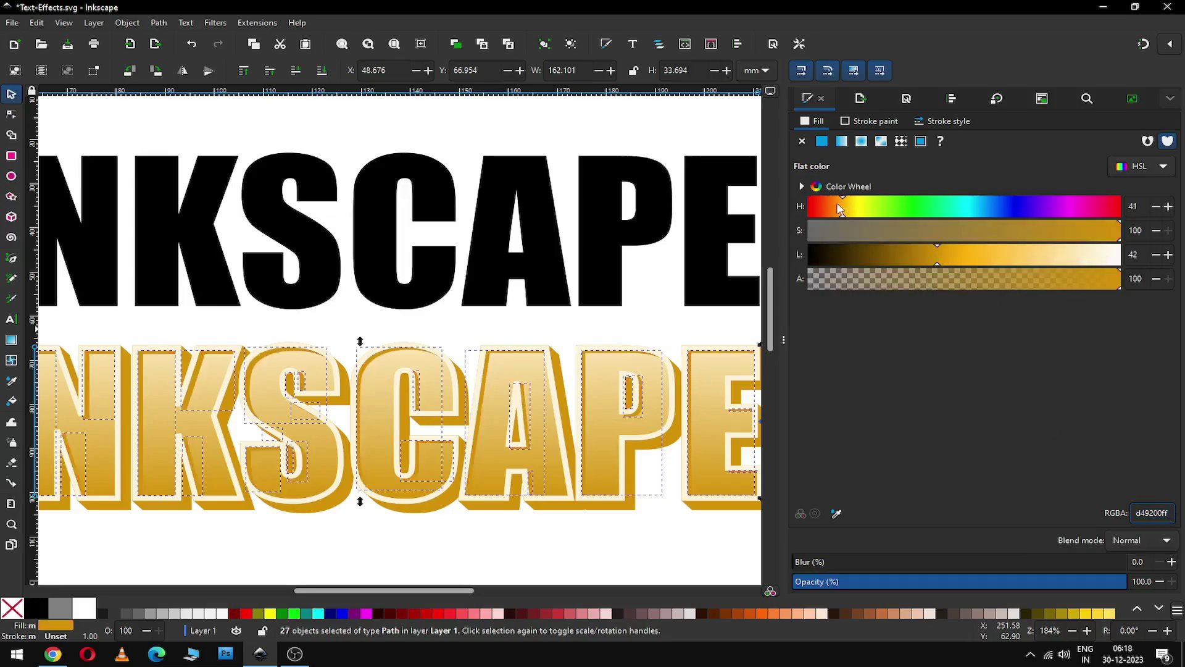
pyautogui.moveTo(837, 208); pyautogui.dragTo(833, 209)
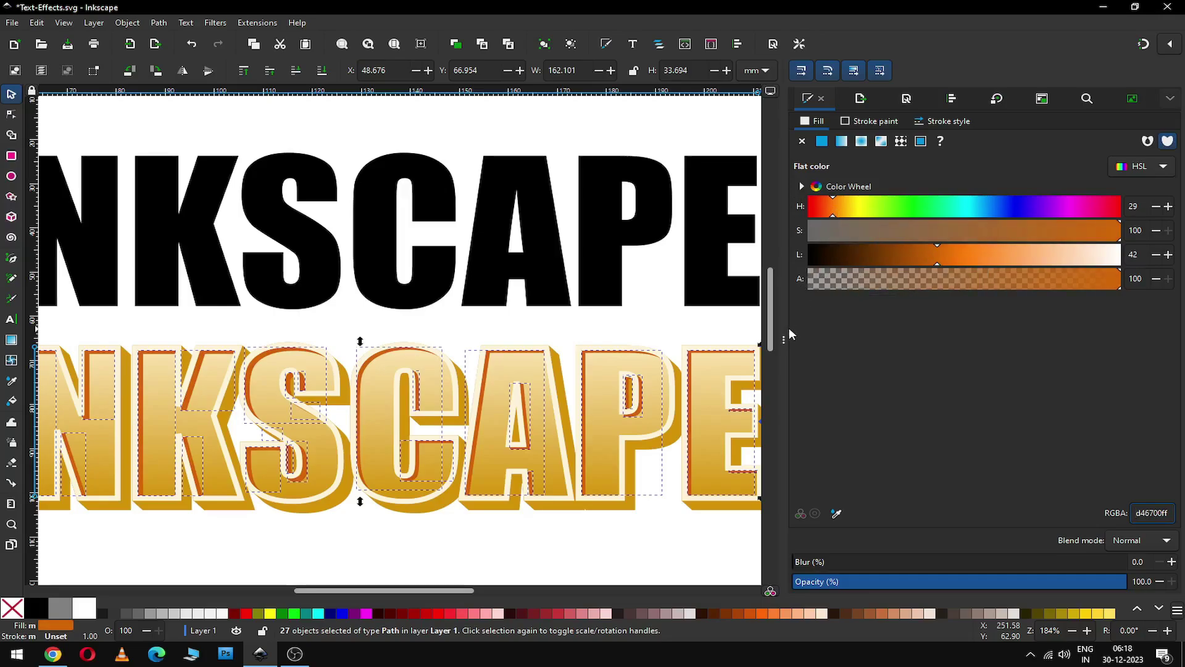
pyautogui.moveTo(784, 339); pyautogui.dragTo(988, 337)
pyautogui.click(992, 340)
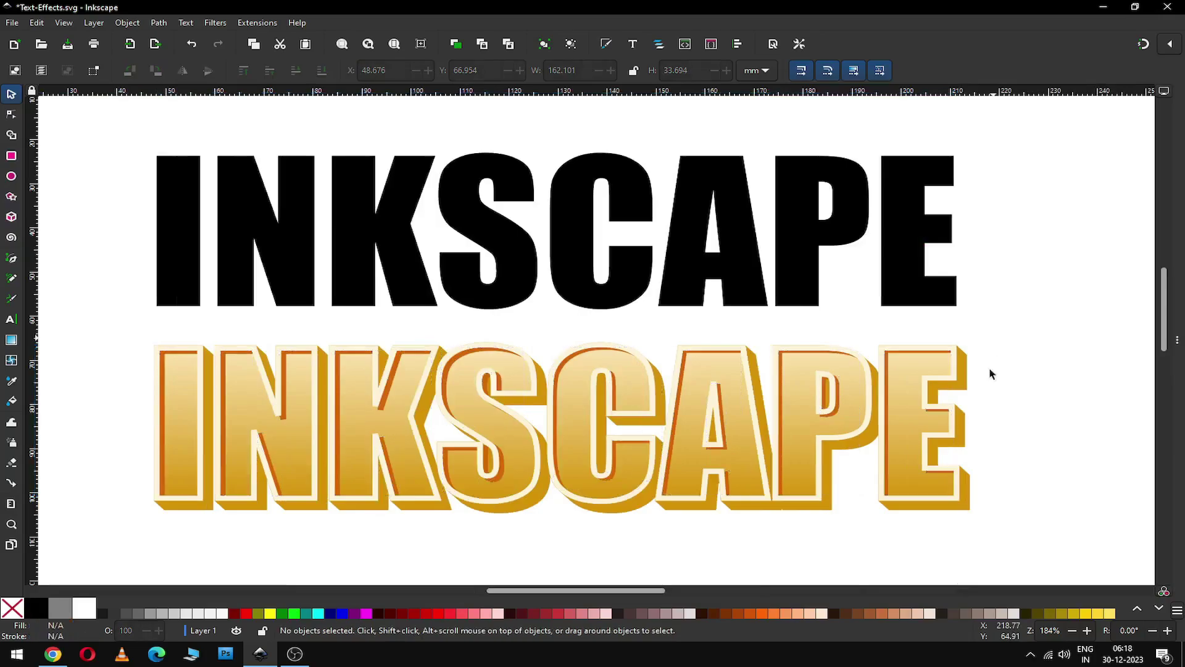
# - Shift the golden long shadow's fill hue to 36 for a deeper orange-gold and save the document
pyautogui.click(967, 512)
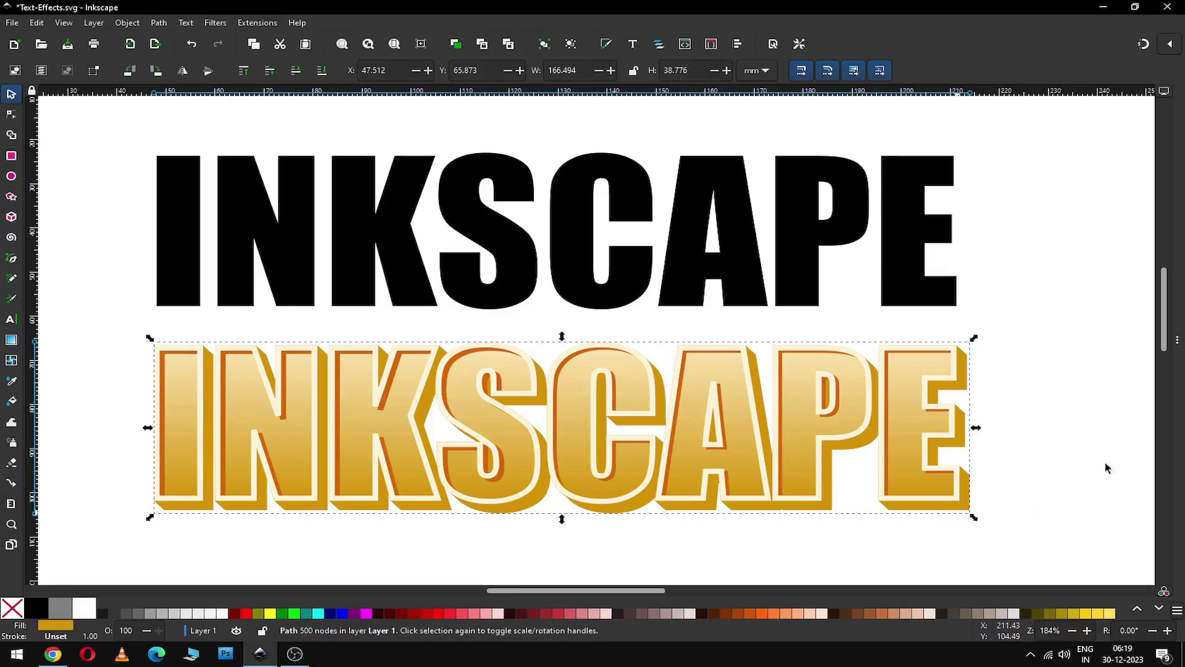
pyautogui.click(1175, 341)
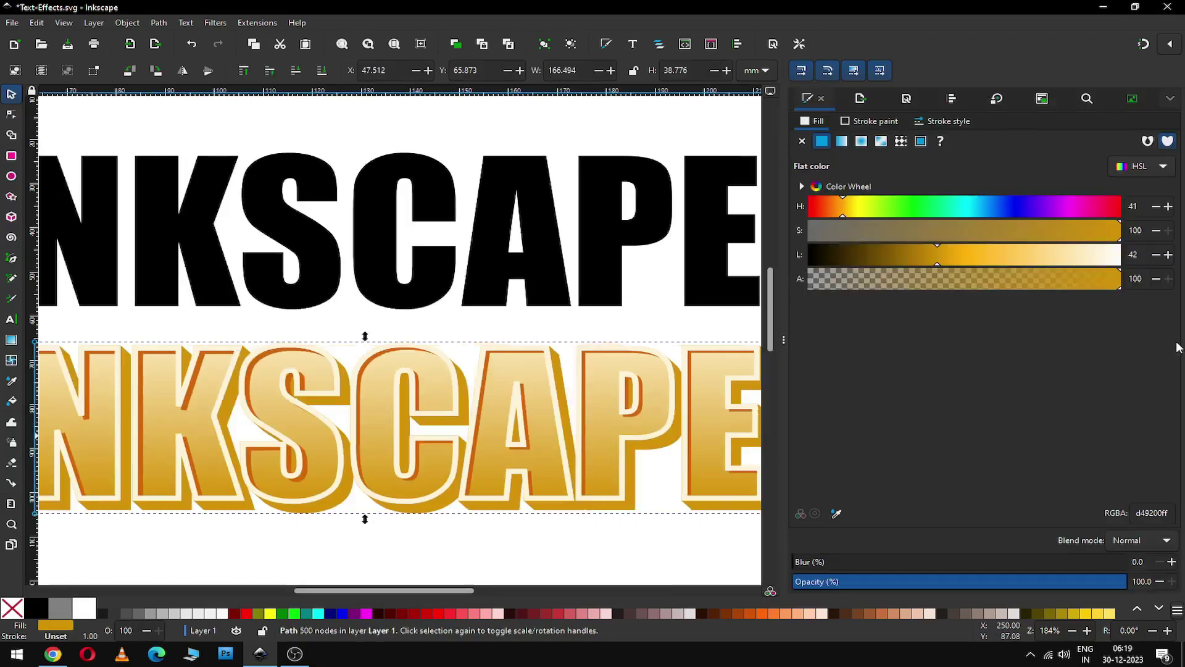
pyautogui.click(839, 209)
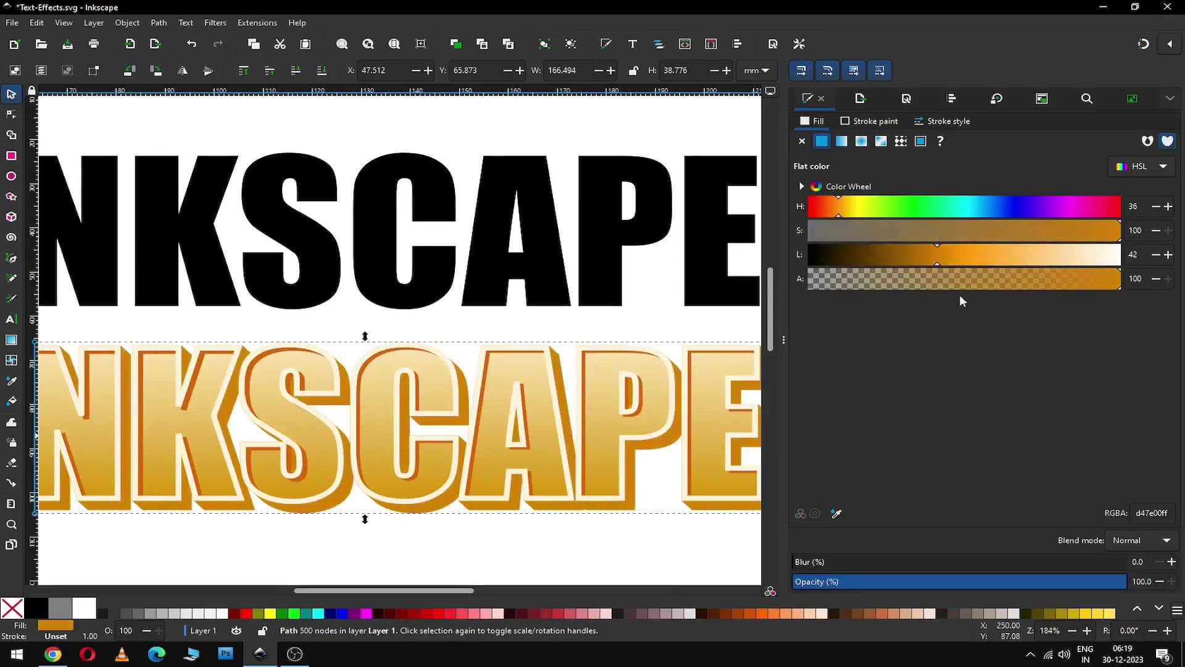
pyautogui.click(786, 336)
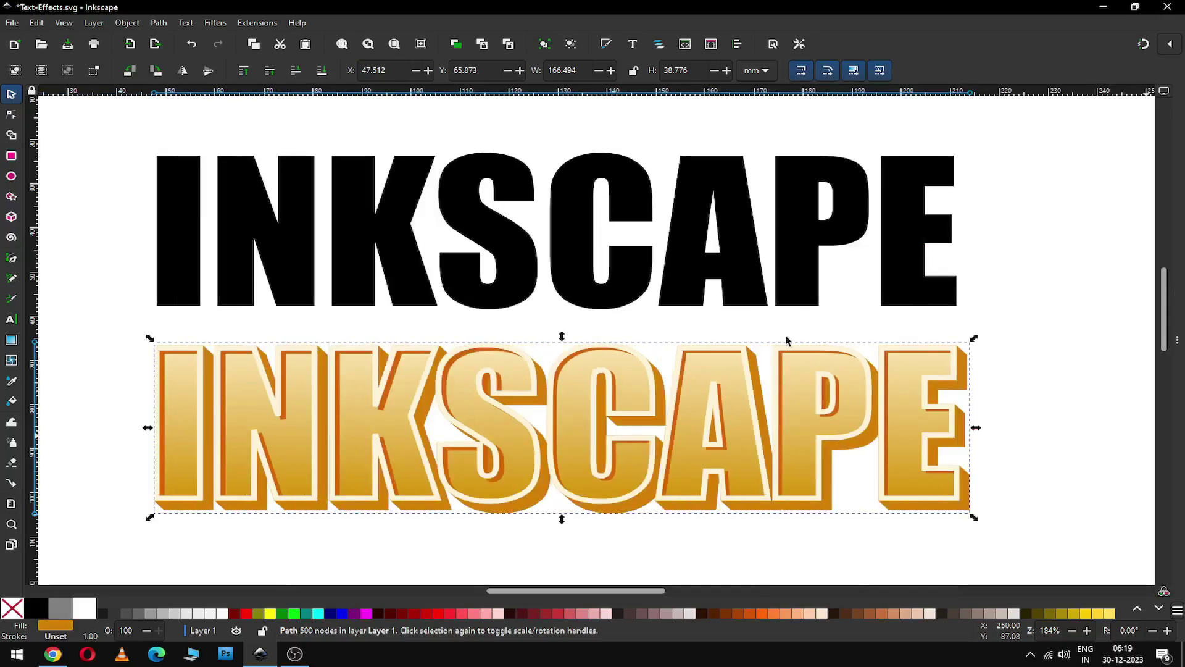
pyautogui.click(1021, 309)
pyautogui.hotkey('ctrl', 's')
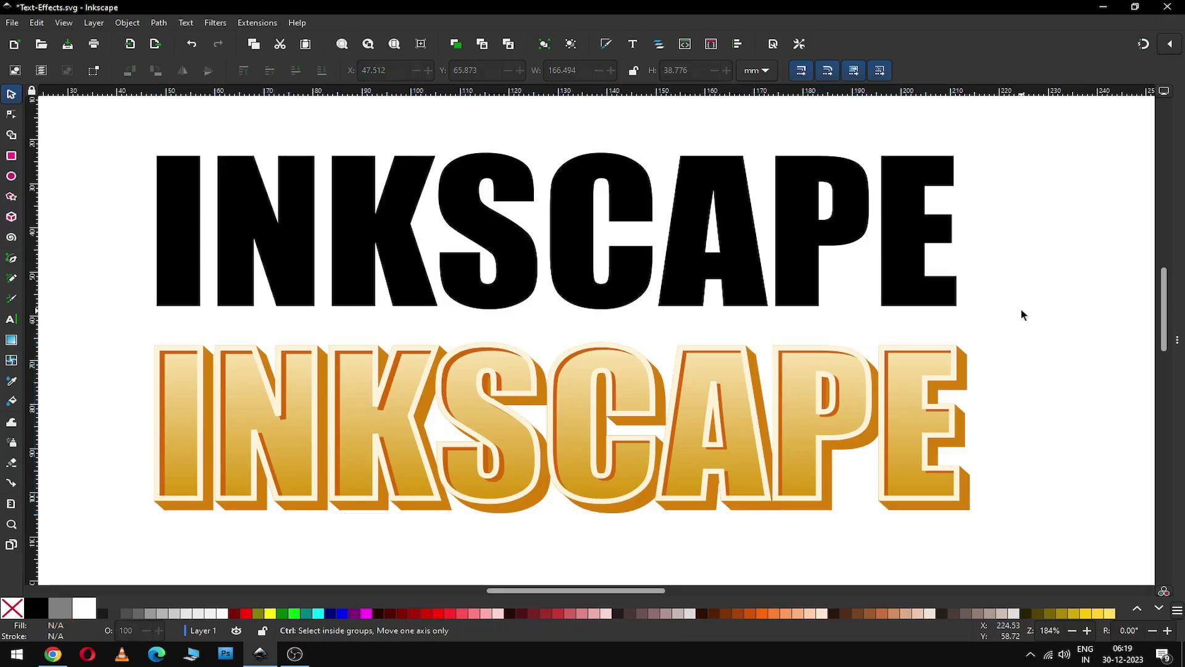
# - Move the black INKSCAPE text down to about X 49 mm, Y 97 mm, overlapping the lower edge of the gold lettering
pyautogui.press('-')
pyautogui.press('-')
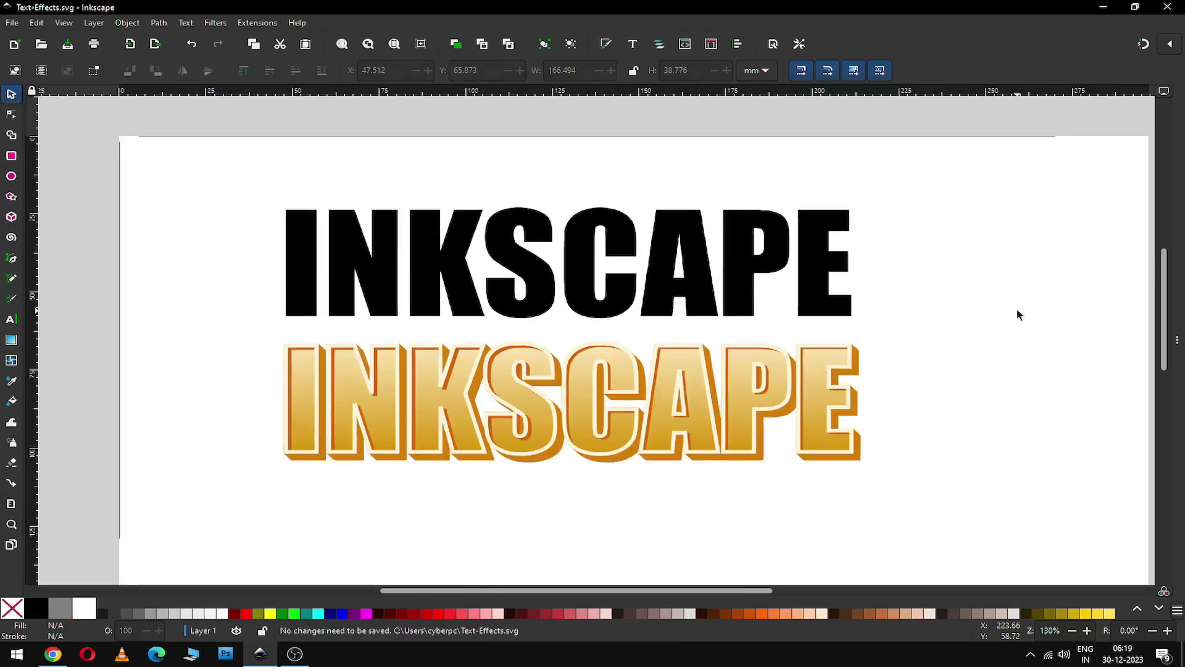
pyautogui.moveTo(294, 160); pyautogui.dragTo(830, 335)
pyautogui.moveTo(713, 272); pyautogui.dragTo(694, 435)
pyautogui.click(398, 298)
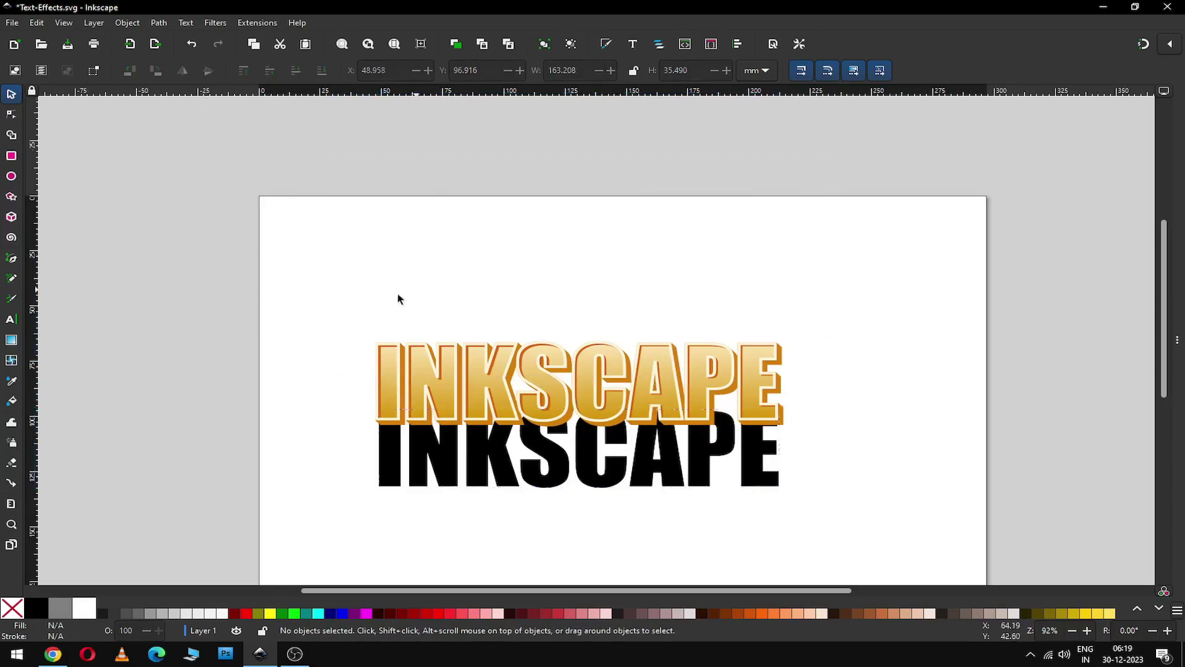
# - Draw a rectangle about 285 by 190 mm covering most of the page
pyautogui.click(11, 156)
pyautogui.press('-')
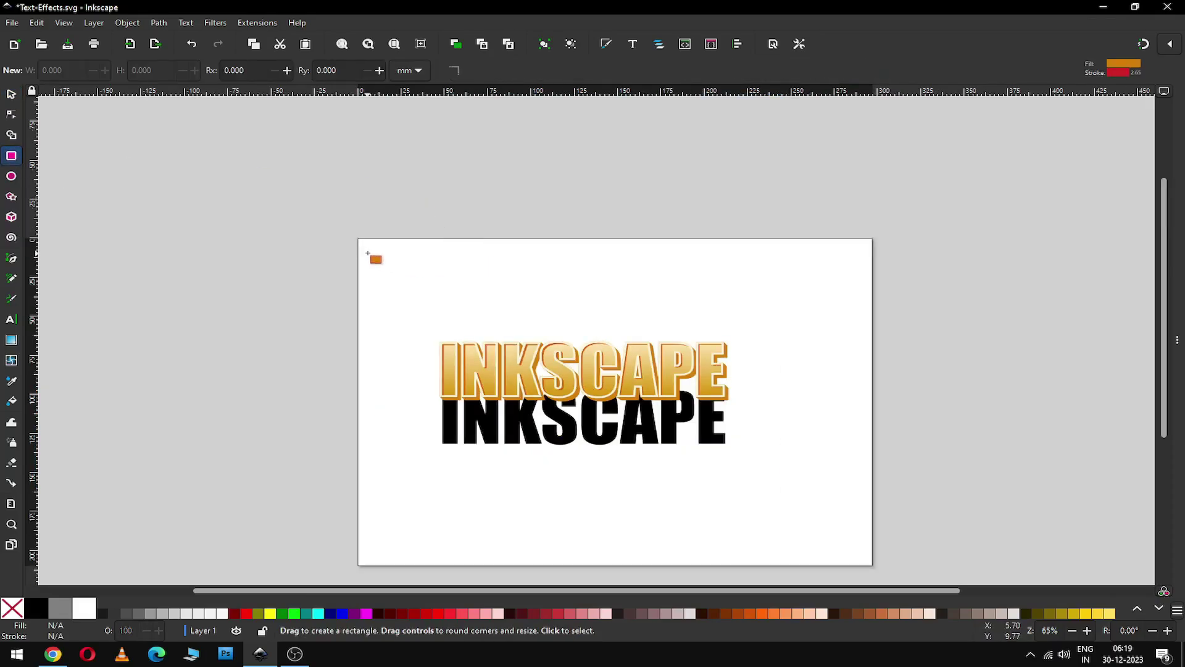
pyautogui.moveTo(367, 247); pyautogui.dragTo(860, 541)
pyautogui.click(11, 93)
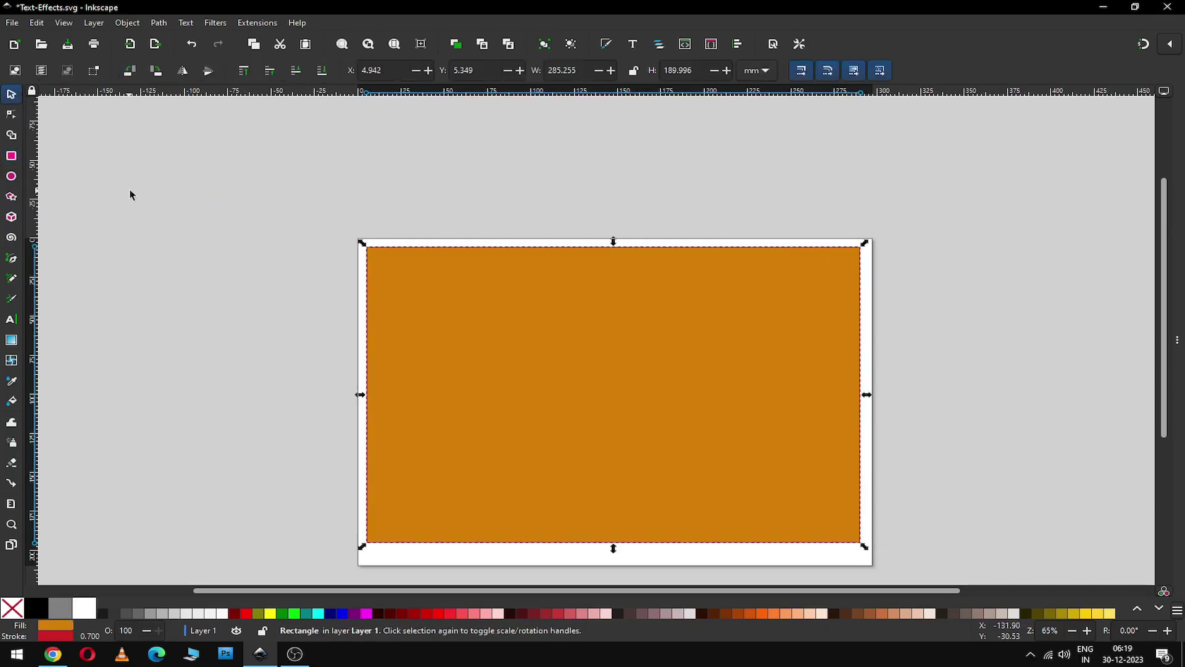
# - Give the rectangle a light grey fill without a stroke and send it behind both texts
pyautogui.click(190, 614)
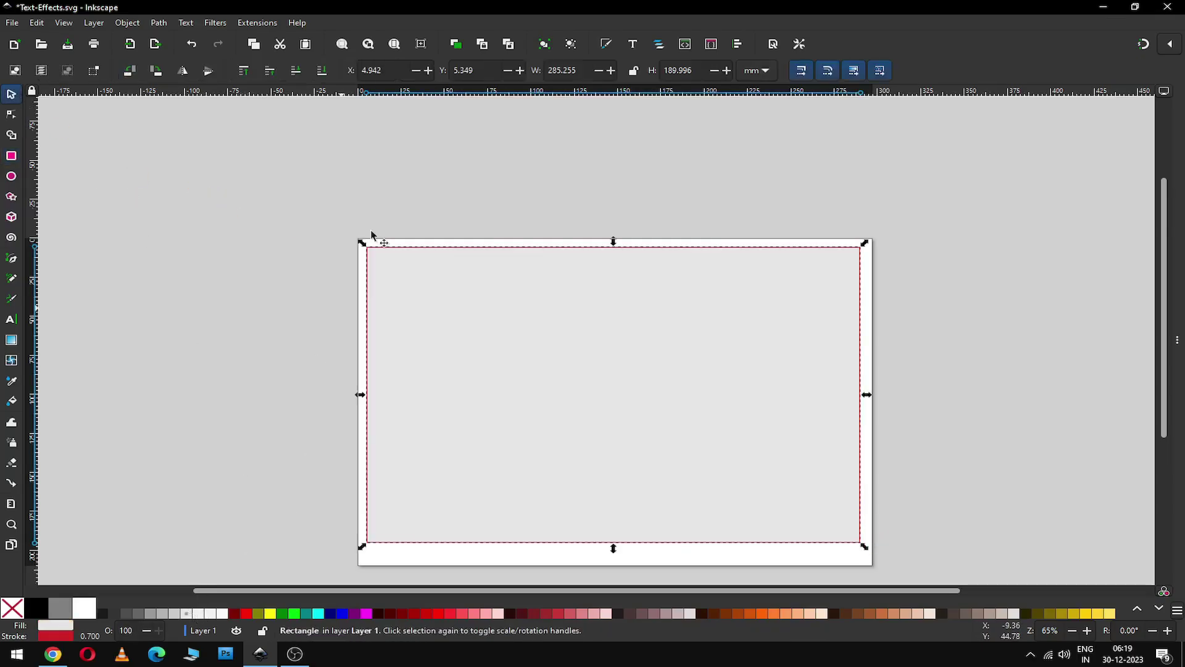
pyautogui.keyDown('shift'); pyautogui.click(22, 610); pyautogui.keyUp('shift')
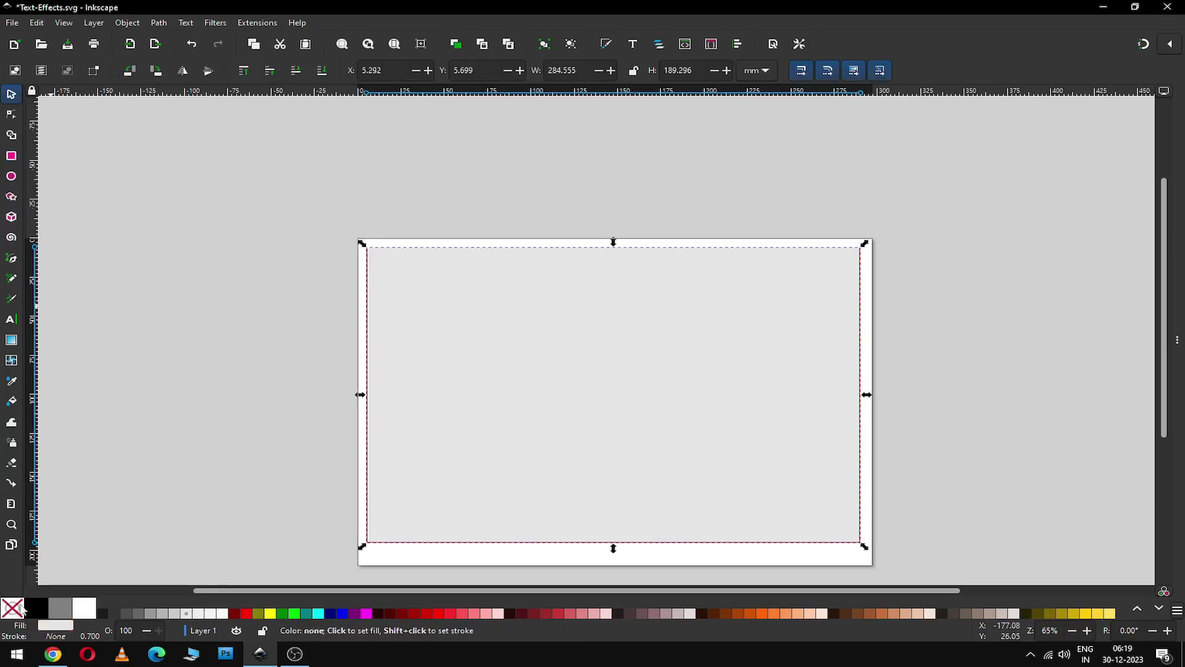
pyautogui.click(128, 25)
pyautogui.click(156, 314)
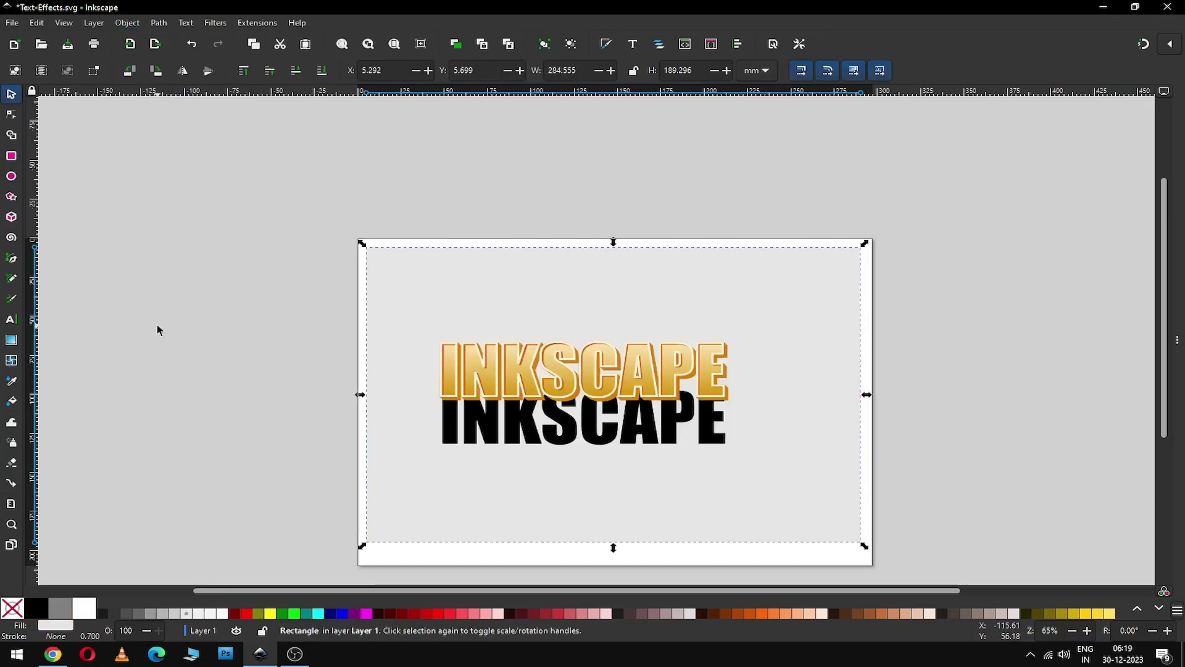
# - Change the background rectangle's fill to the light purple ccaaffff
pyautogui.press('Escape')
pyautogui.press('z')
pyautogui.moveTo(248, 240); pyautogui.dragTo(917, 492)
pyautogui.click(11, 94)
pyautogui.click(311, 335)
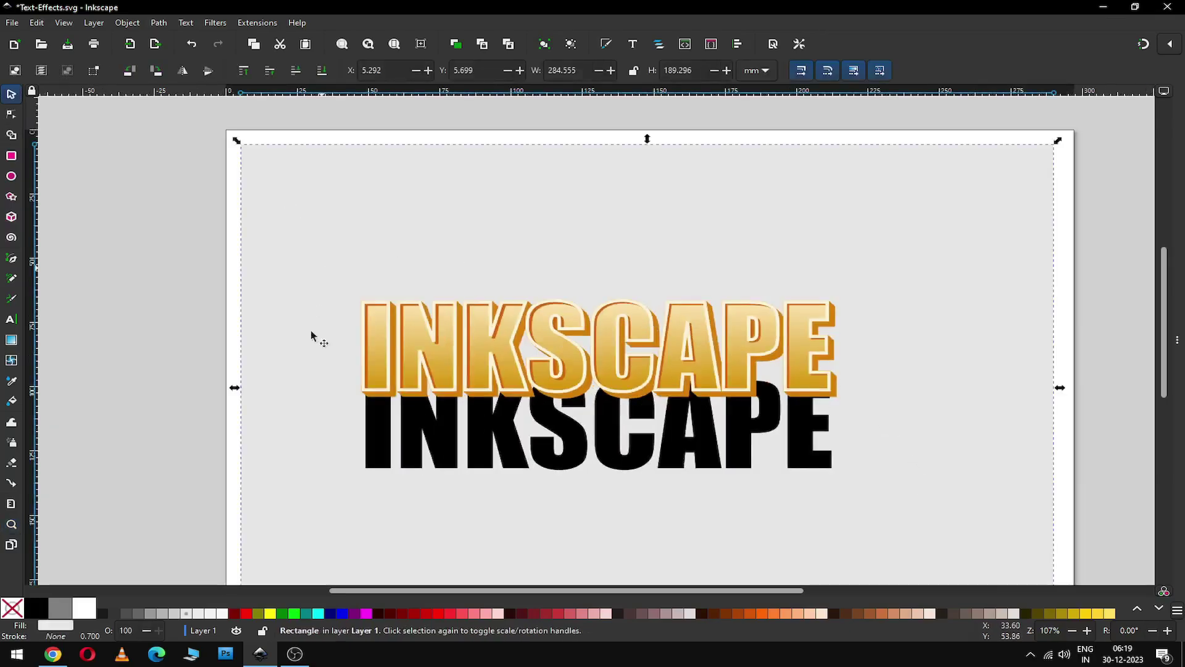
pyautogui.click(1177, 329)
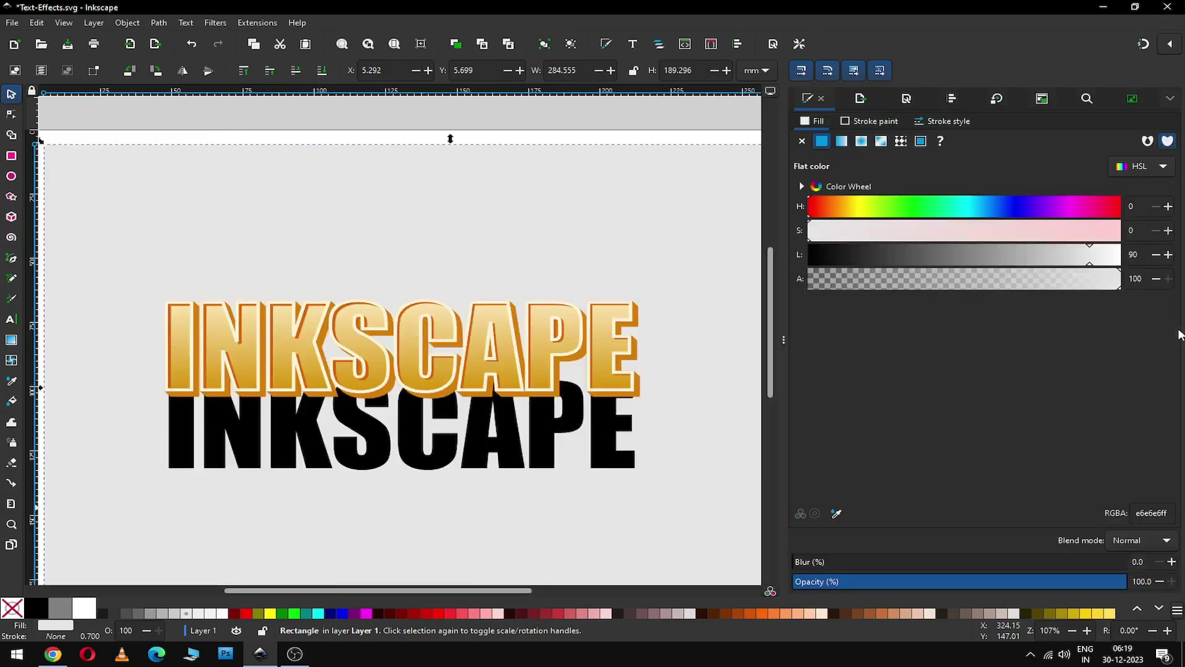
pyautogui.click(1157, 610)
pyautogui.click(1158, 610)
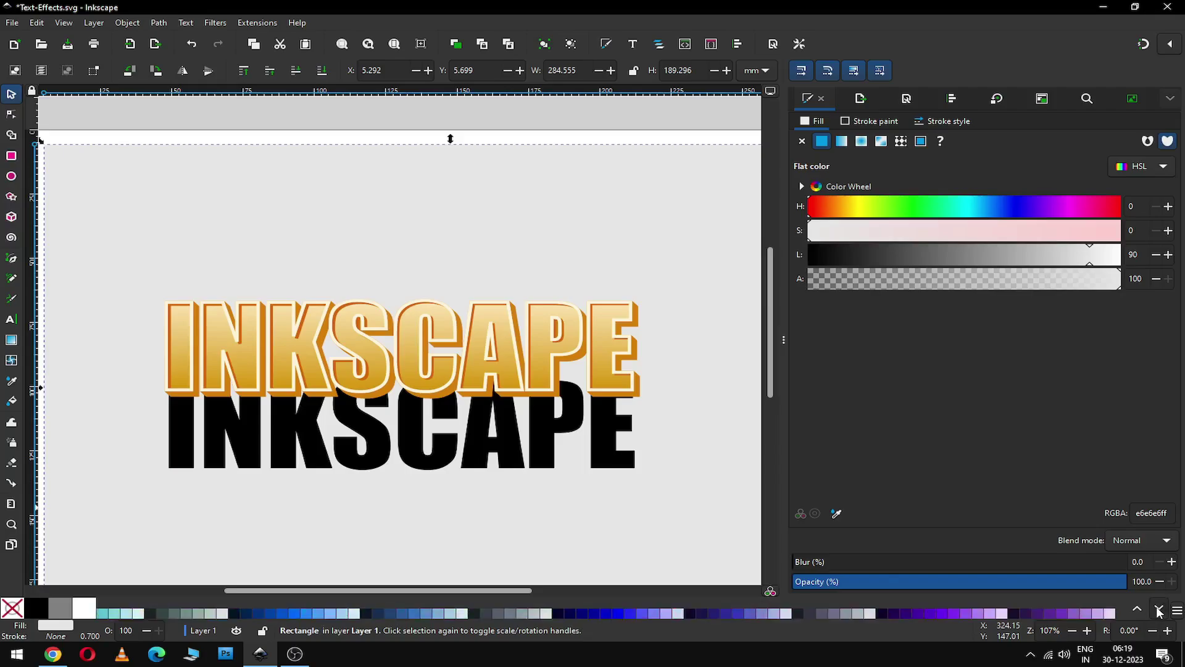
pyautogui.click(996, 614)
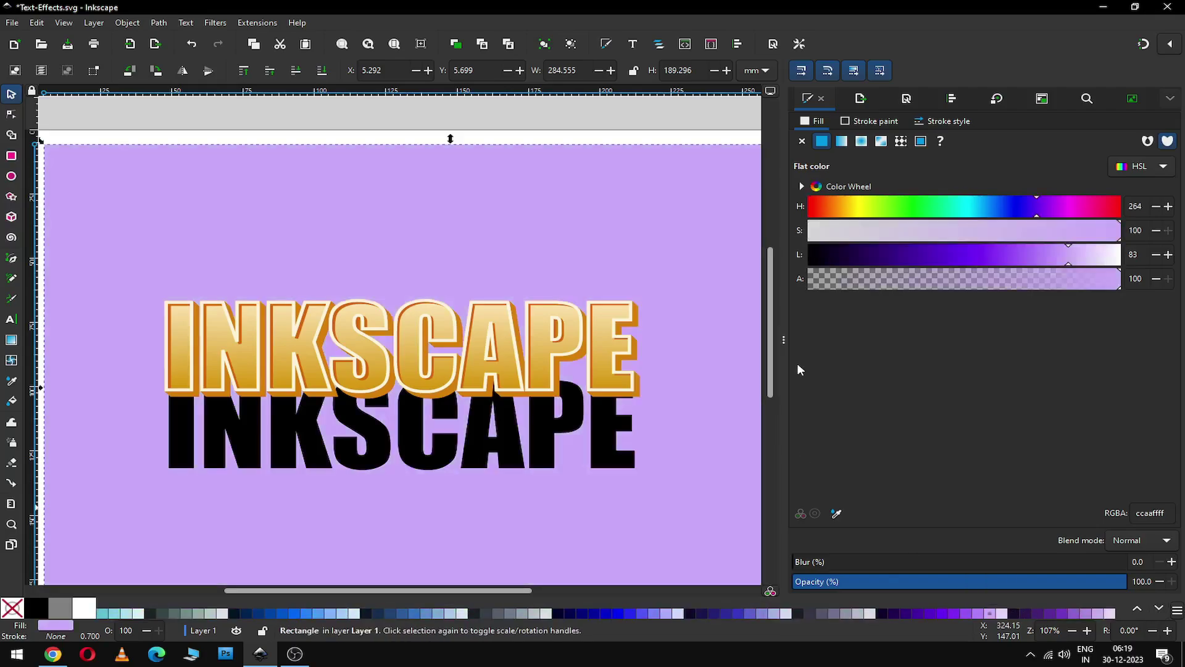
pyautogui.click(781, 337)
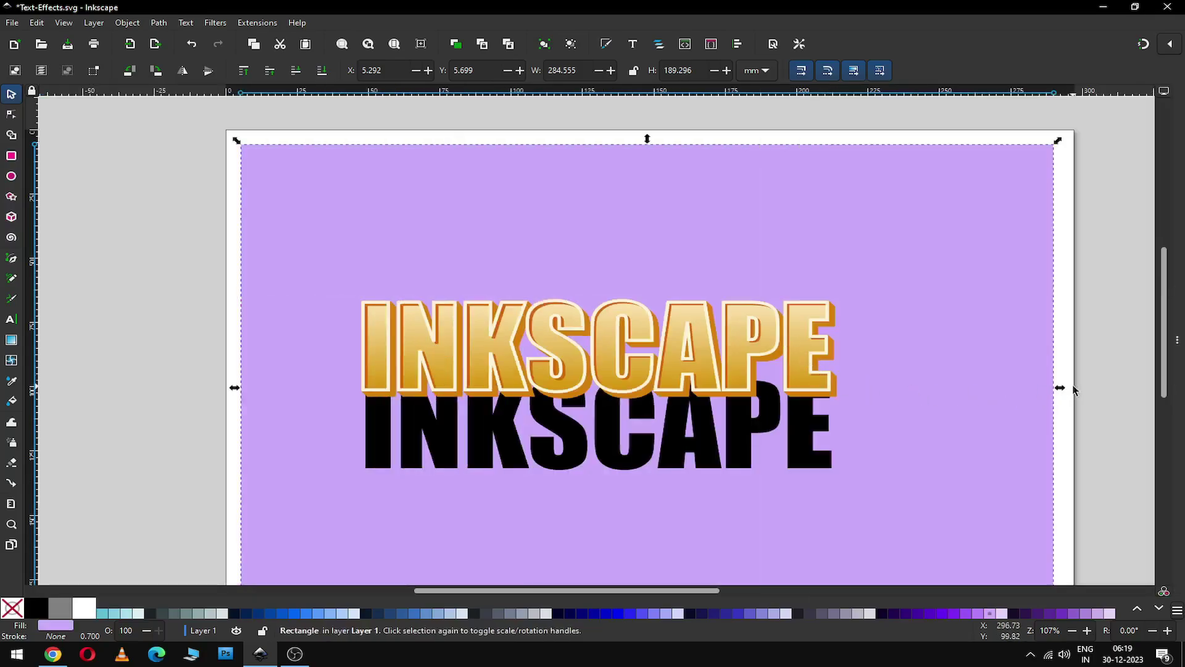
# - Place the black text slightly below and behind the gold lettering as a drop shadow and blur it 11.9%
pyautogui.press('Escape')
pyautogui.click(806, 445)
pyautogui.moveTo(807, 445); pyautogui.dragTo(802, 369)
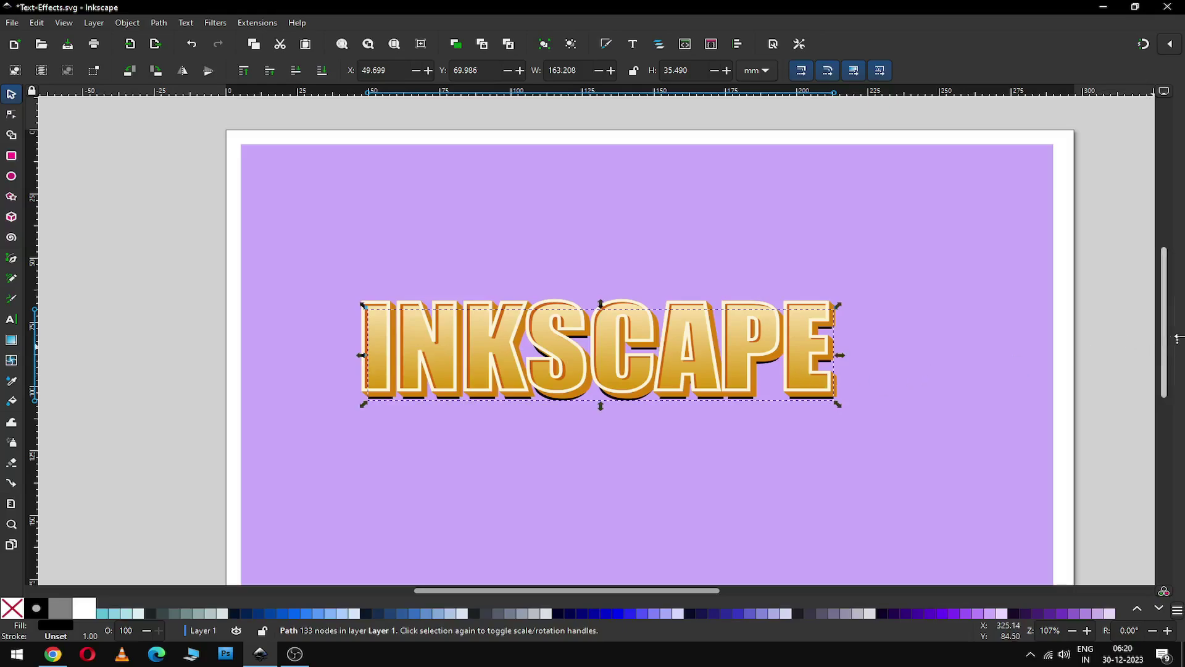
pyautogui.moveTo(1177, 338); pyautogui.dragTo(990, 349)
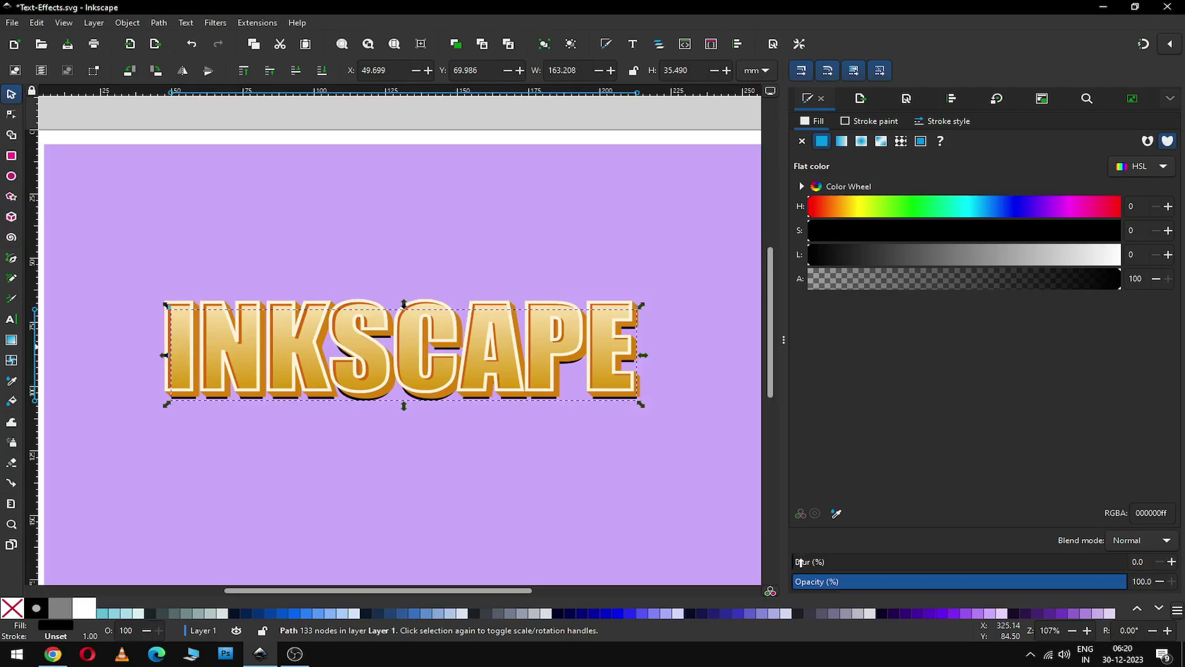
pyautogui.moveTo(799, 562); pyautogui.dragTo(832, 562)
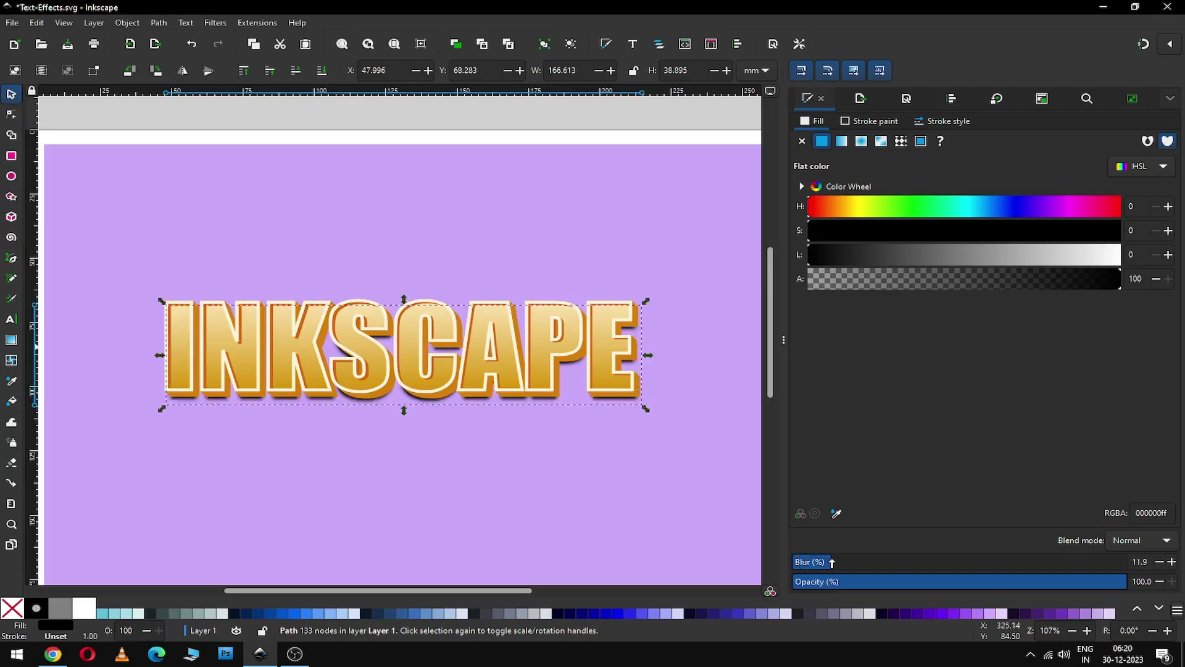
pyautogui.click(172, 132)
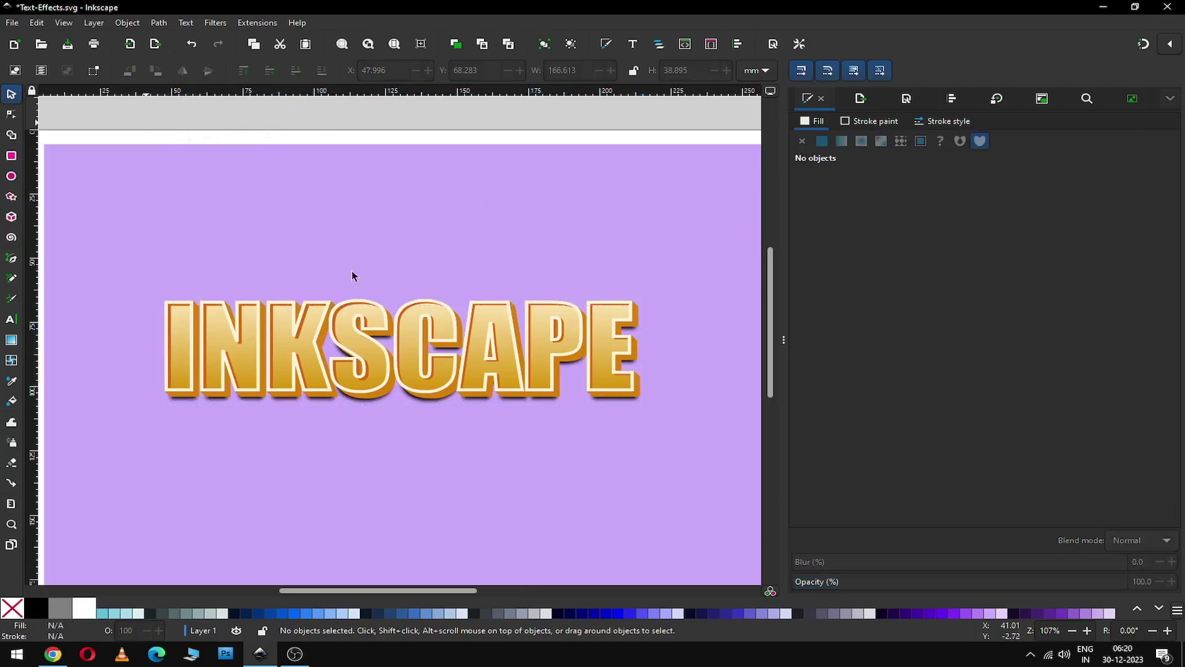
# - Skew all gold lettering layers and the drop shadow together into a forward slant, about 181.5 mm wide overall
pyautogui.moveTo(148, 124); pyautogui.dragTo(790, 342)
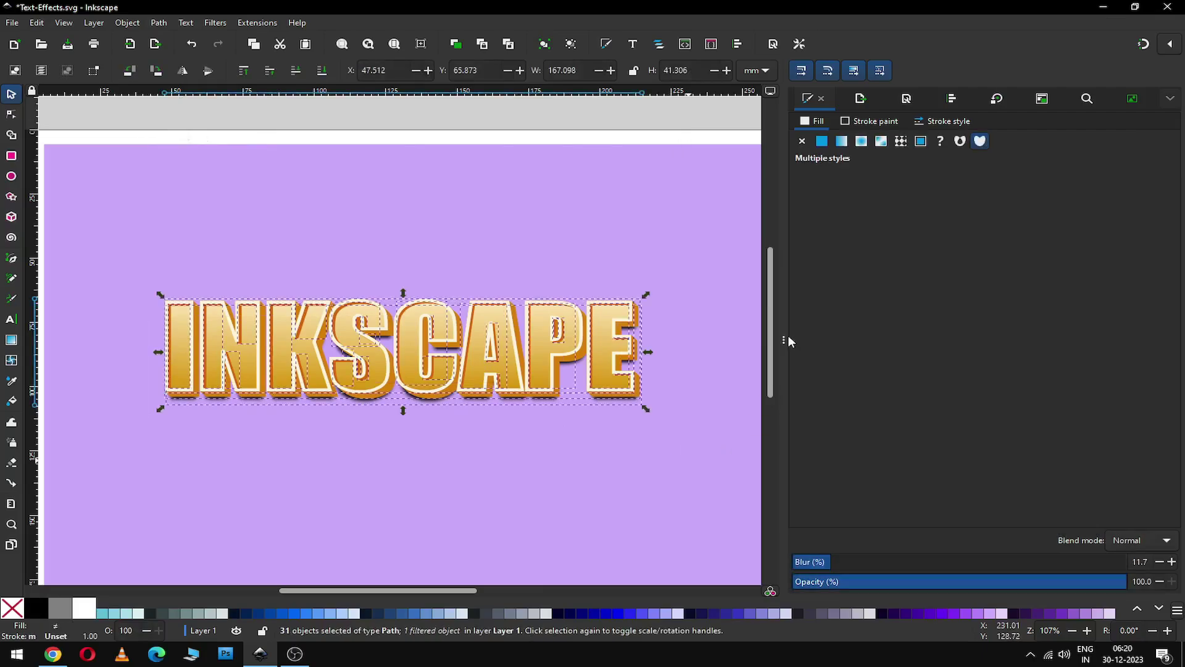
pyautogui.click(787, 341)
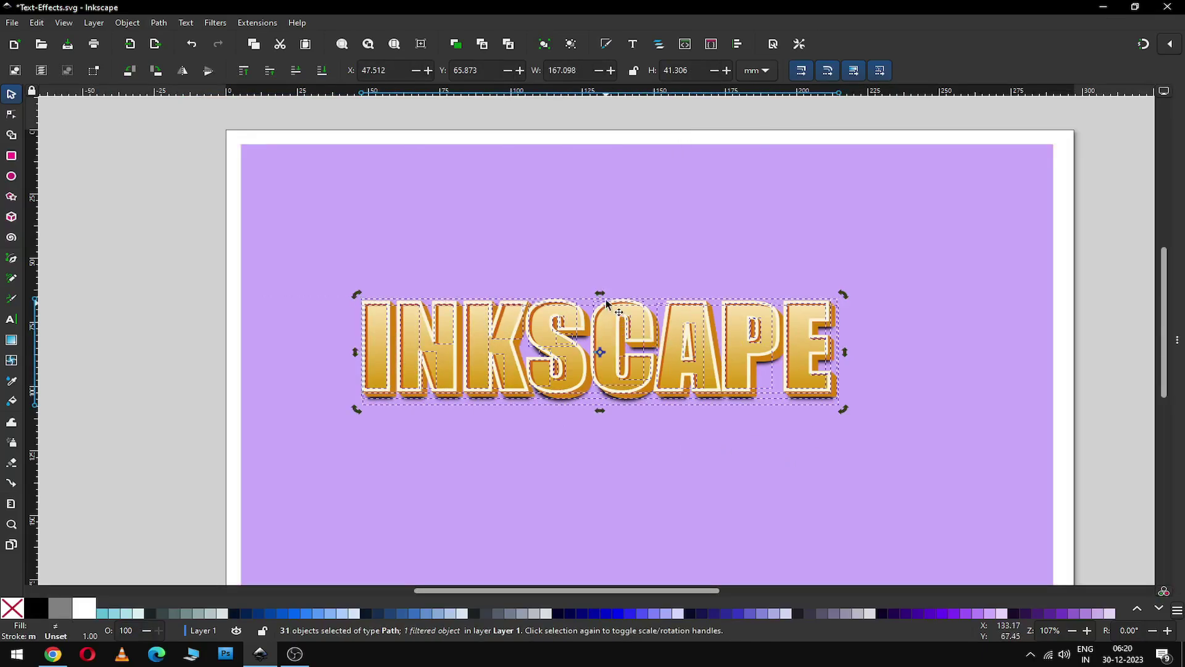
pyautogui.moveTo(600, 294); pyautogui.dragTo(629, 299)
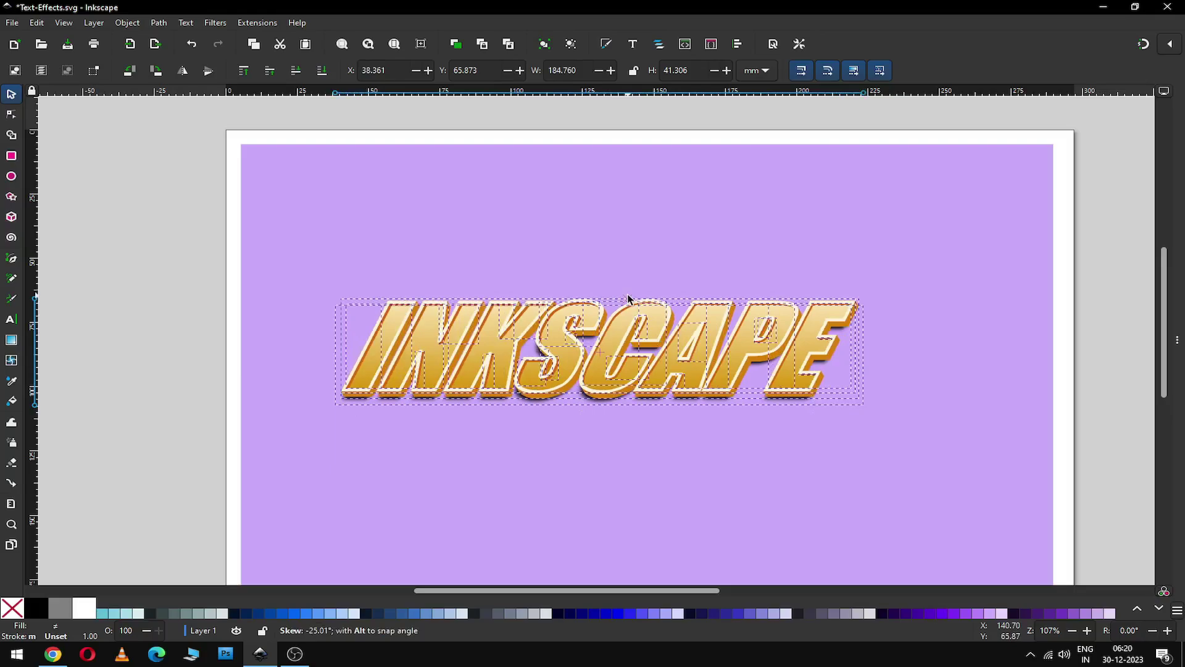
pyautogui.moveTo(628, 298); pyautogui.dragTo(623, 299)
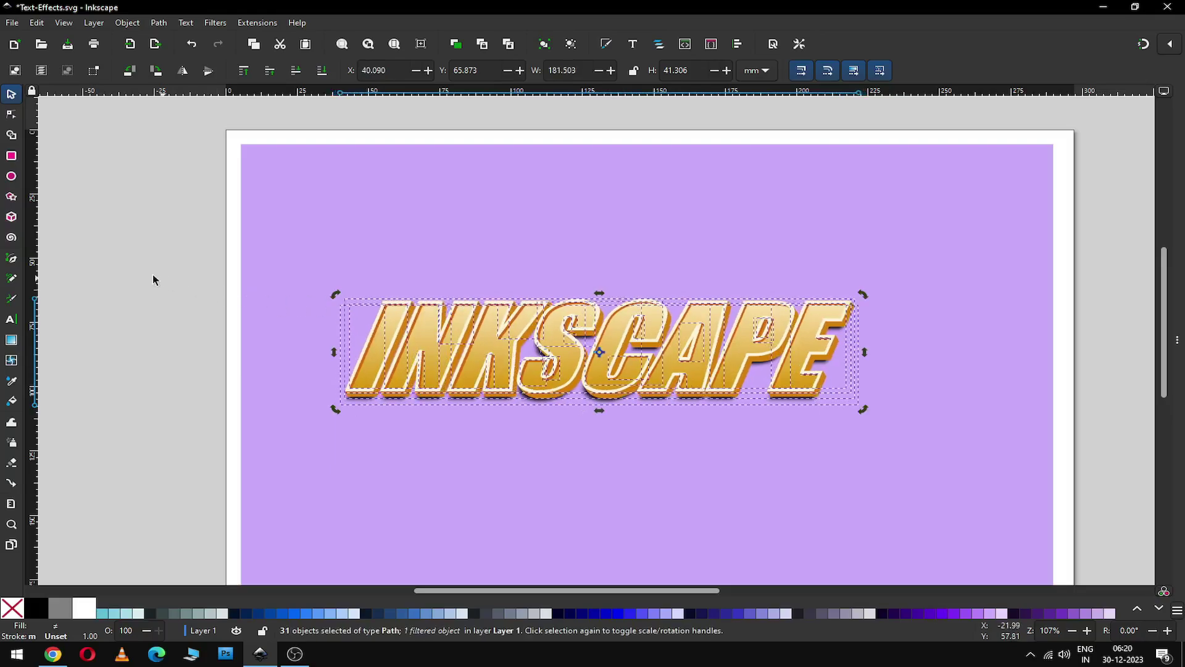
# - Enlarge the complete slanted lettering with its shadow and reposition it near the middle of the purple background
pyautogui.click(150, 272)
pyautogui.moveTo(150, 272); pyautogui.dragTo(943, 446)
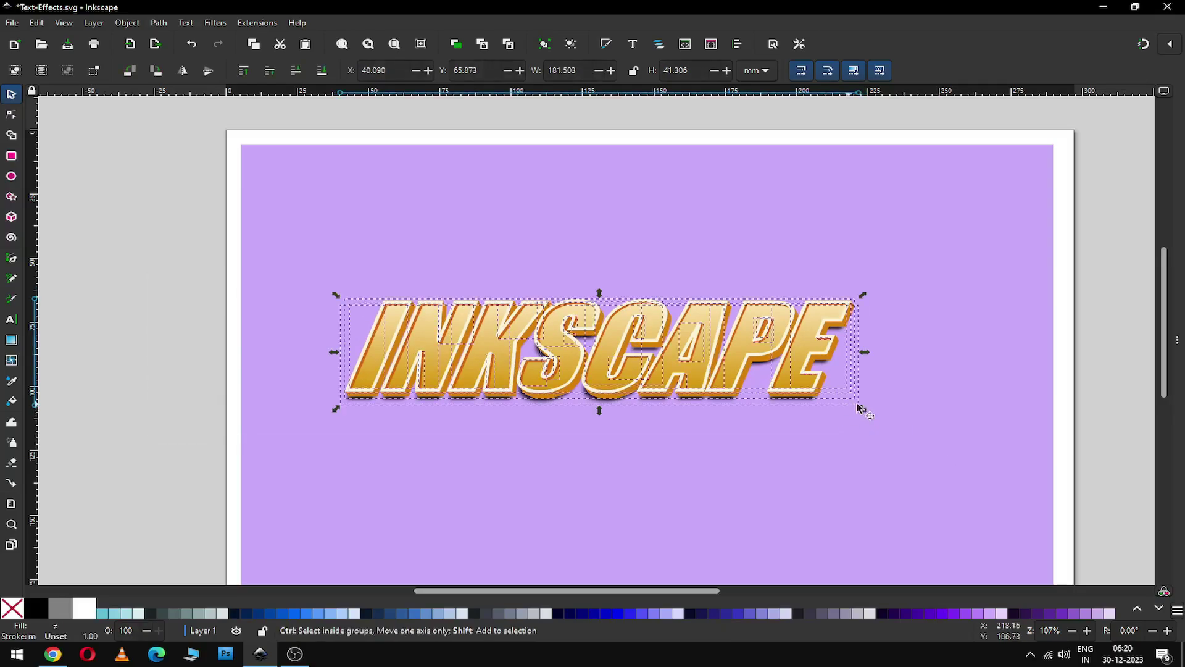
pyautogui.moveTo(864, 413); pyautogui.dragTo(941, 442)
pyautogui.moveTo(745, 387); pyautogui.dragTo(779, 402)
# - Deselect the lettering and save the finished text effect
pyautogui.press('Escape')
pyautogui.press('z')
pyautogui.moveTo(232, 251); pyautogui.dragTo(1083, 477)
pyautogui.hotkey('ctrl', 's')
pyautogui.hotkey('ctrl', 's')
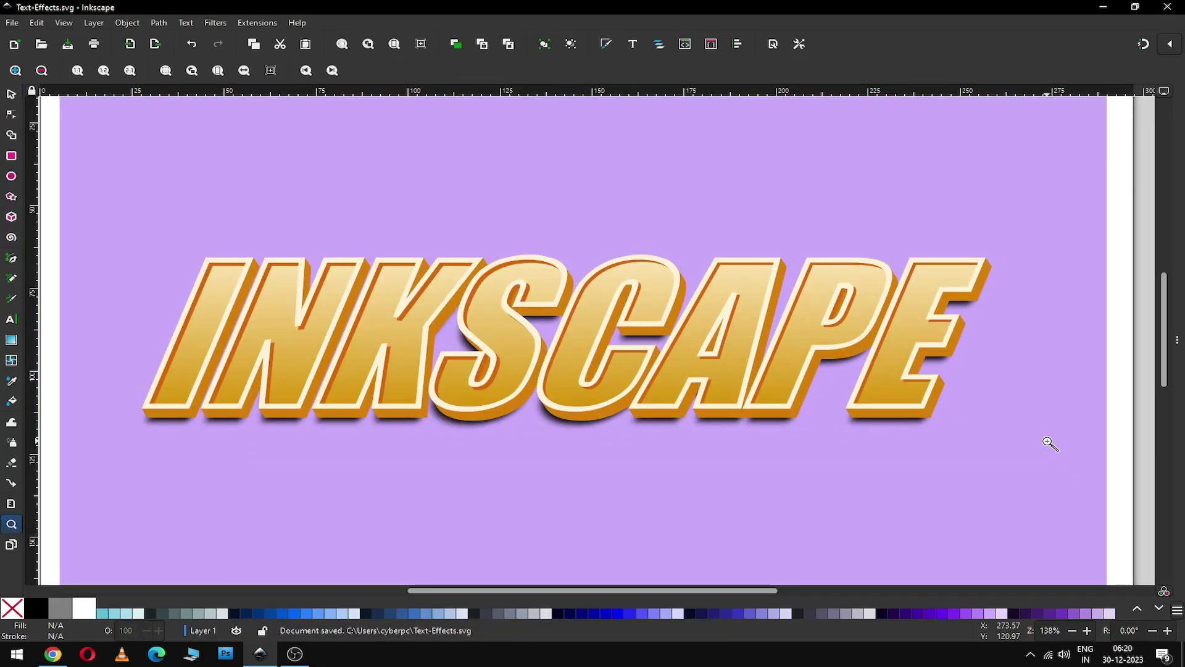